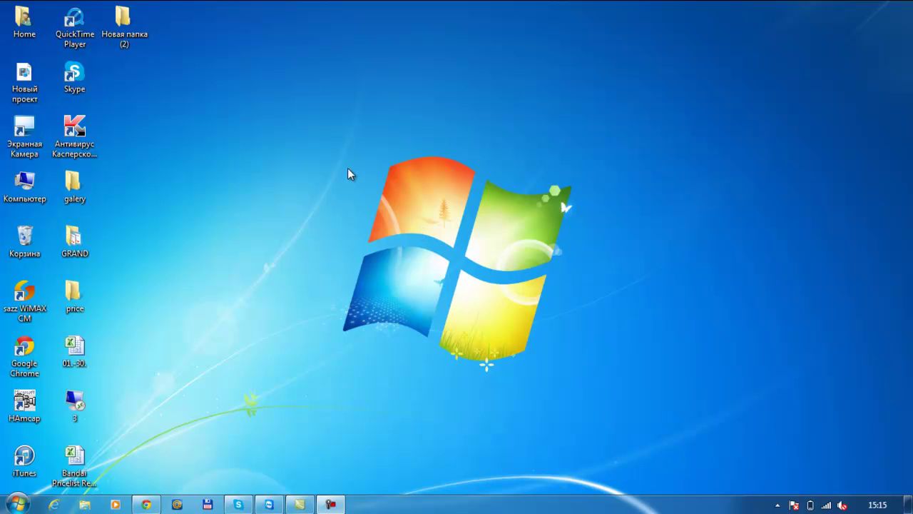
# Launch Microsoft Excel 2010 from the Microsoft Office program group with a blank workbook
pyautogui.rightClick(193, 247)
pyautogui.moveTo(252, 399)
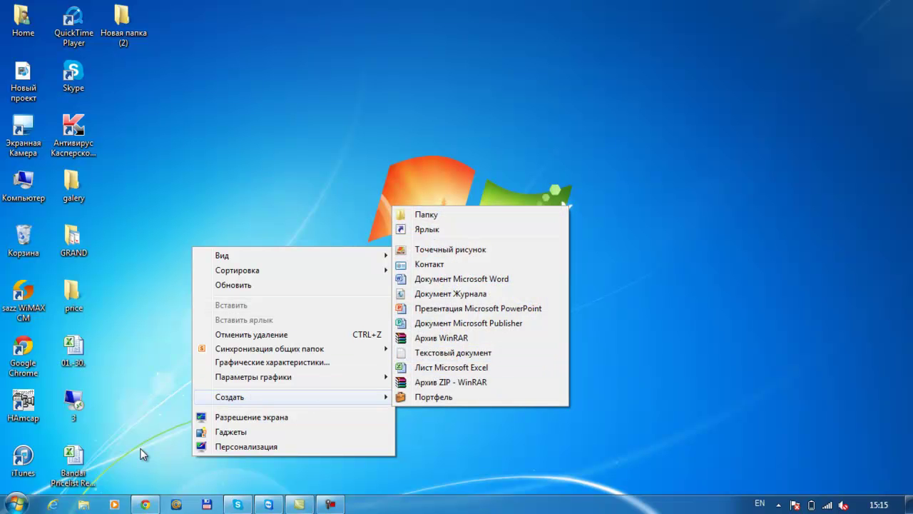
pyautogui.click(25, 508)
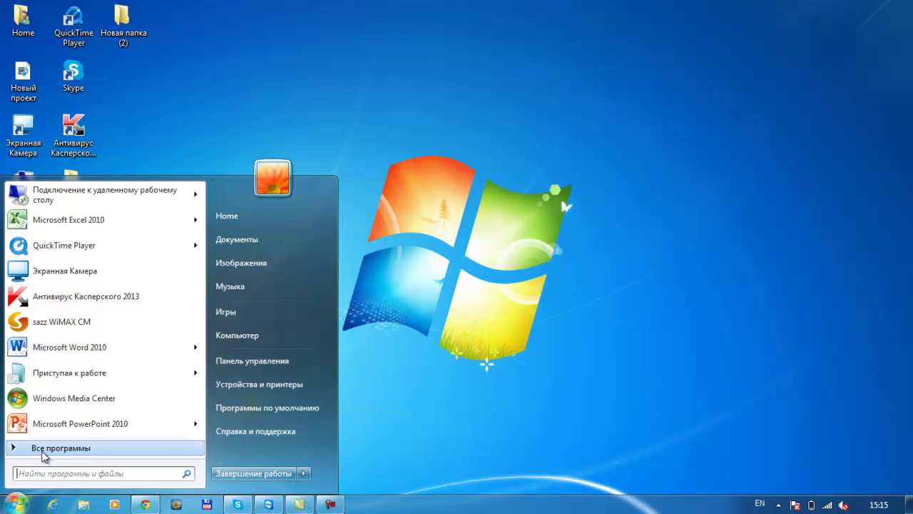
pyautogui.click(43, 454)
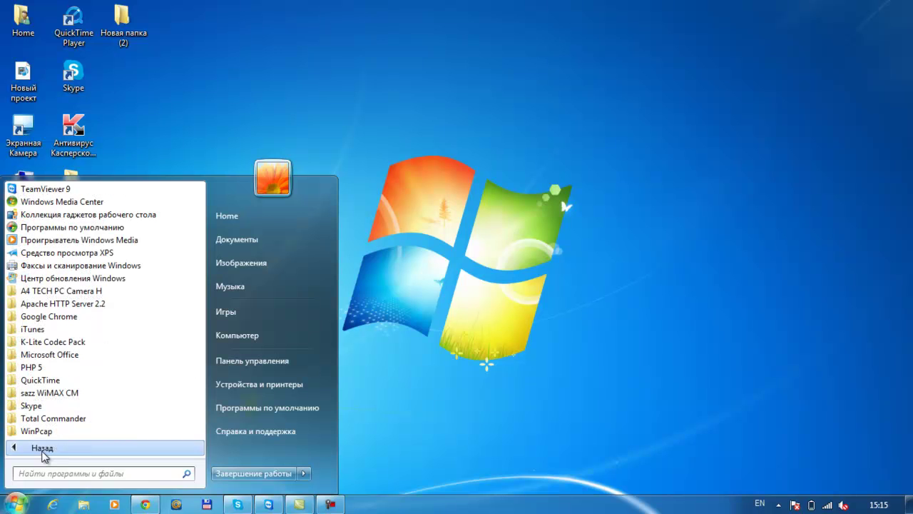
pyautogui.click(98, 357)
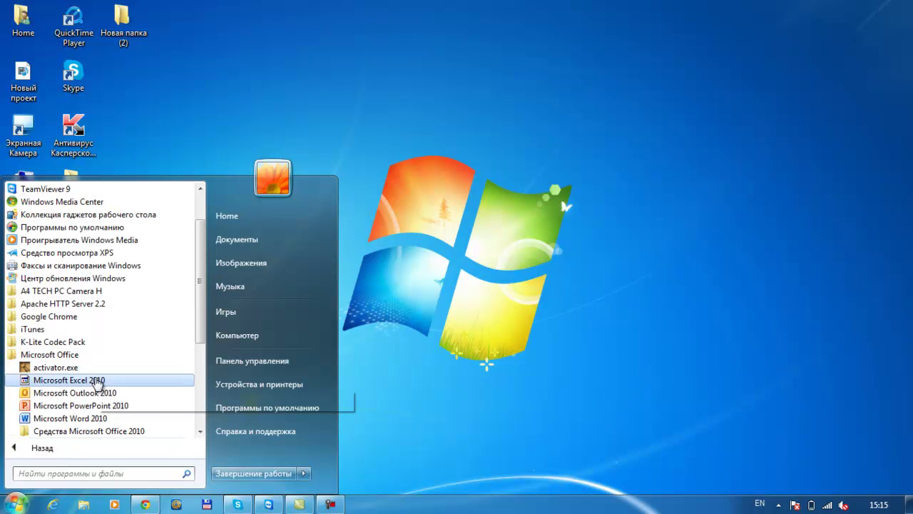
pyautogui.click(95, 383)
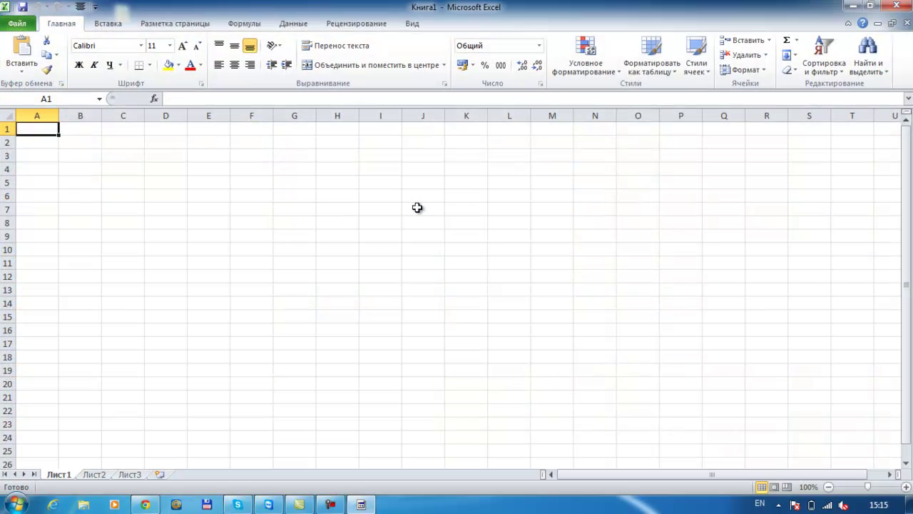
# Select cells F4, D4 and C4 in turn
pyautogui.click(259, 174)
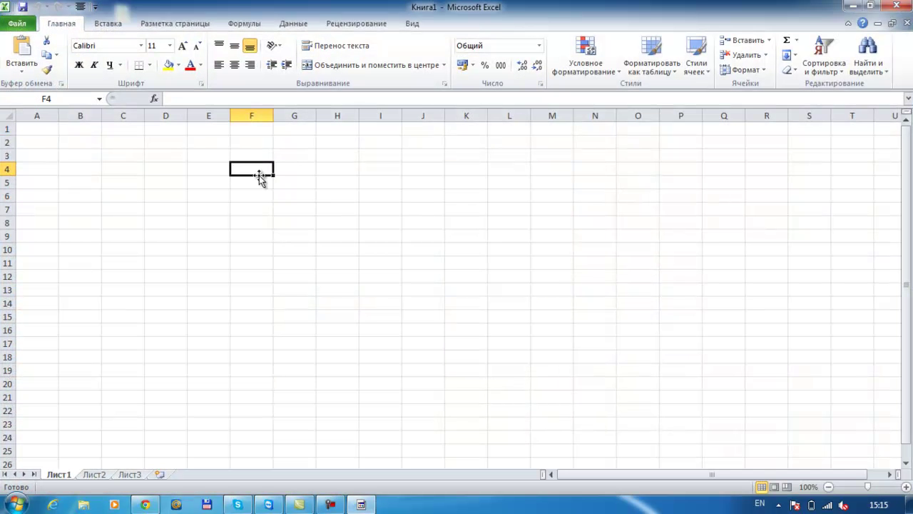
pyautogui.click(146, 173)
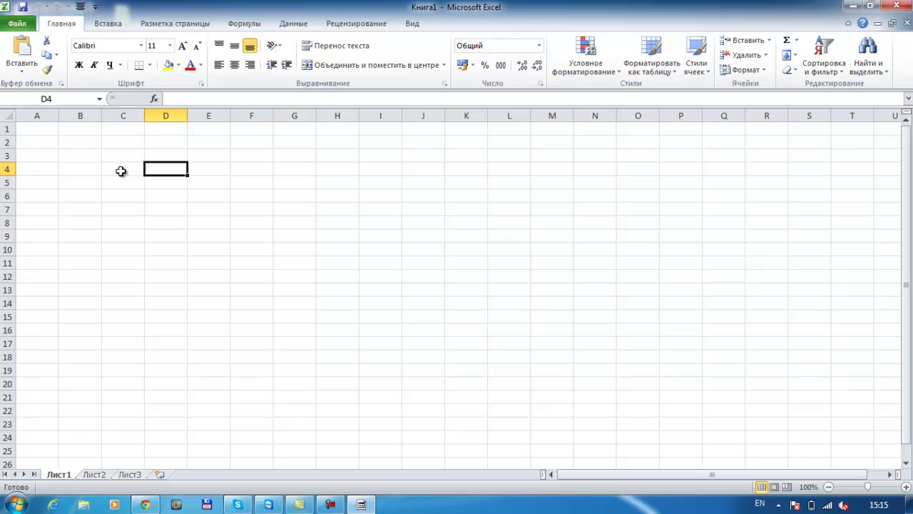
pyautogui.click(121, 171)
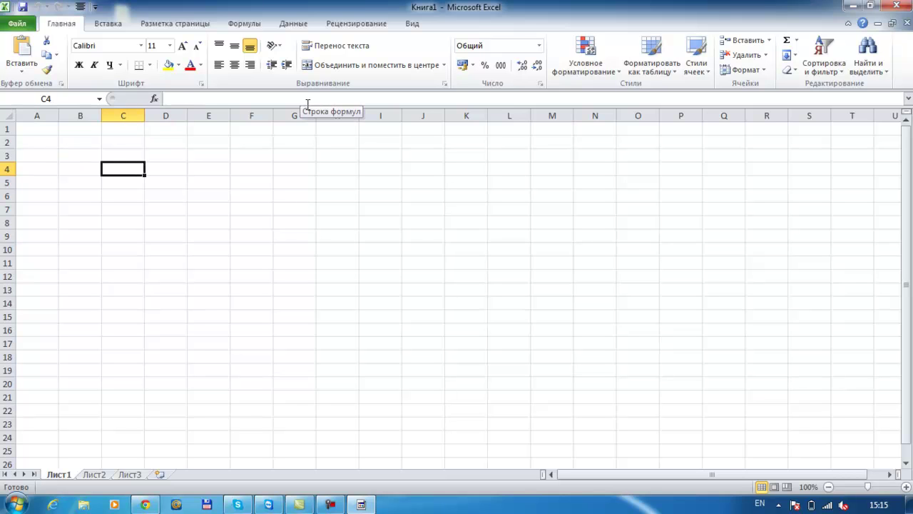
# From cell F4, jump in turn to the sheet's last column, first column, last row and first row
pyautogui.click(243, 167)
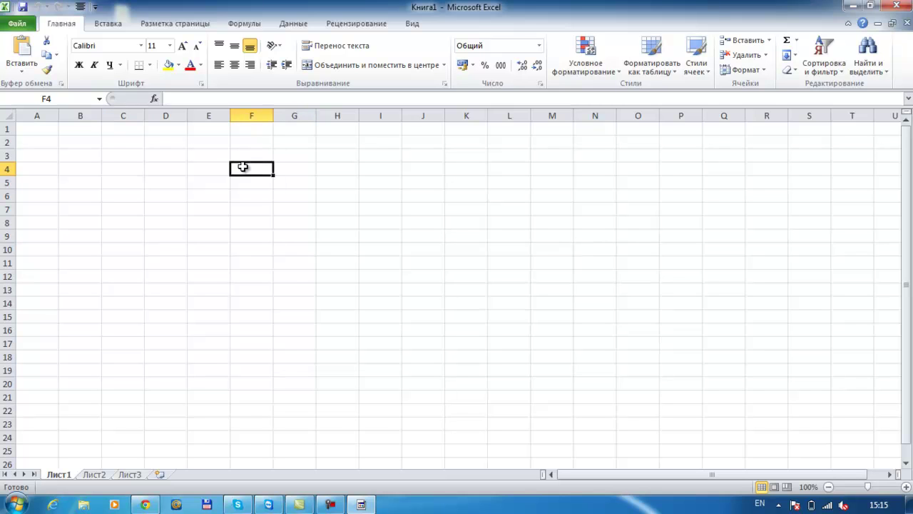
pyautogui.press('End')
pyautogui.press('Right')
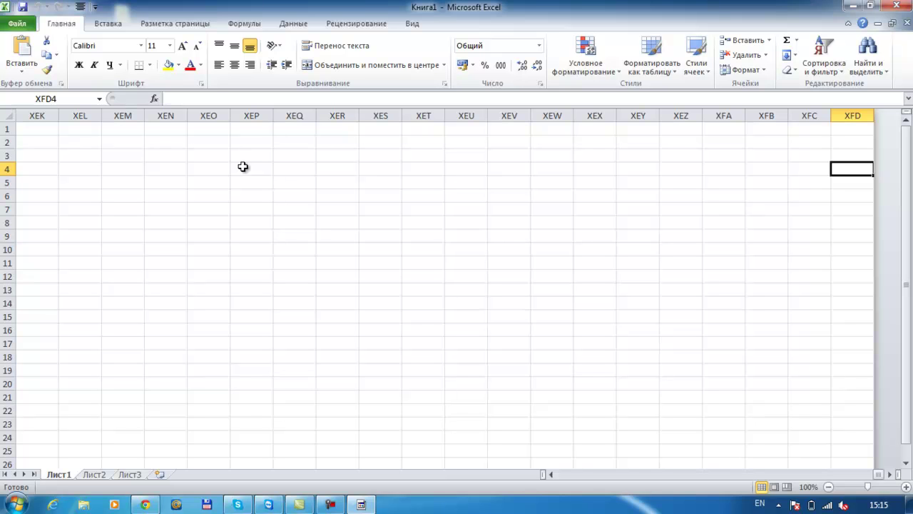
pyautogui.press('End')
pyautogui.press('Left')
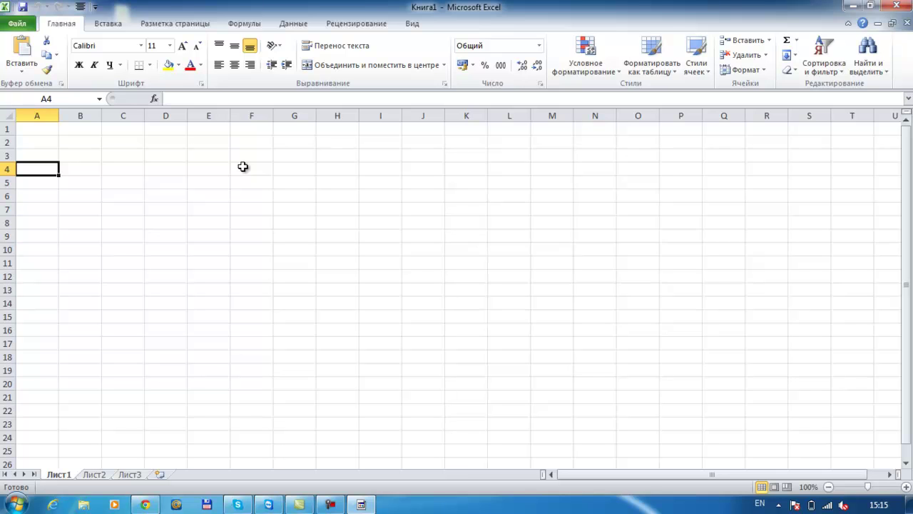
pyautogui.press('End')
pyautogui.press('Down')
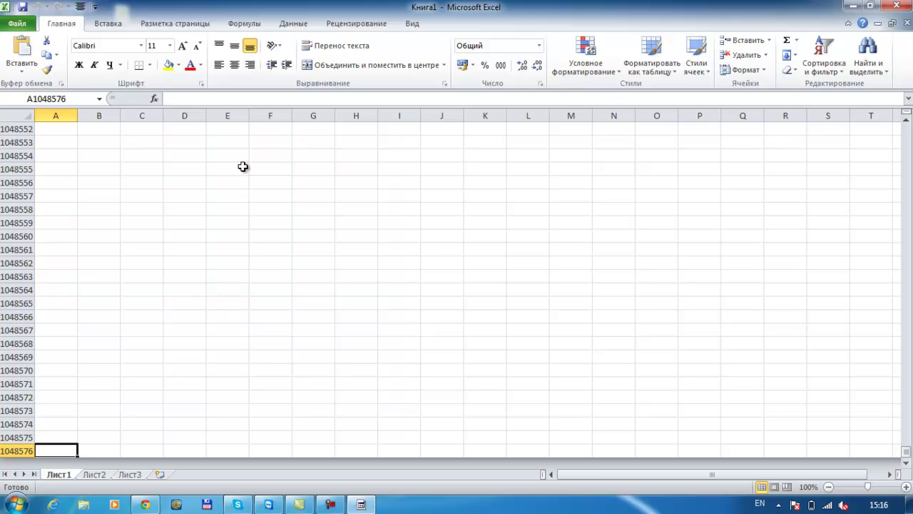
pyautogui.press('End')
pyautogui.press('Up')
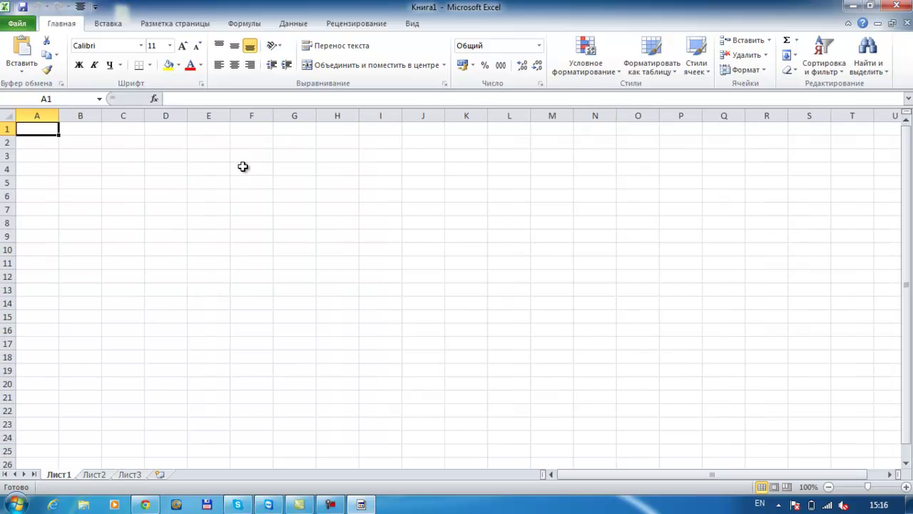
# Enter the text "vahde" in cell D5 through the formula bar
pyautogui.click(155, 181)
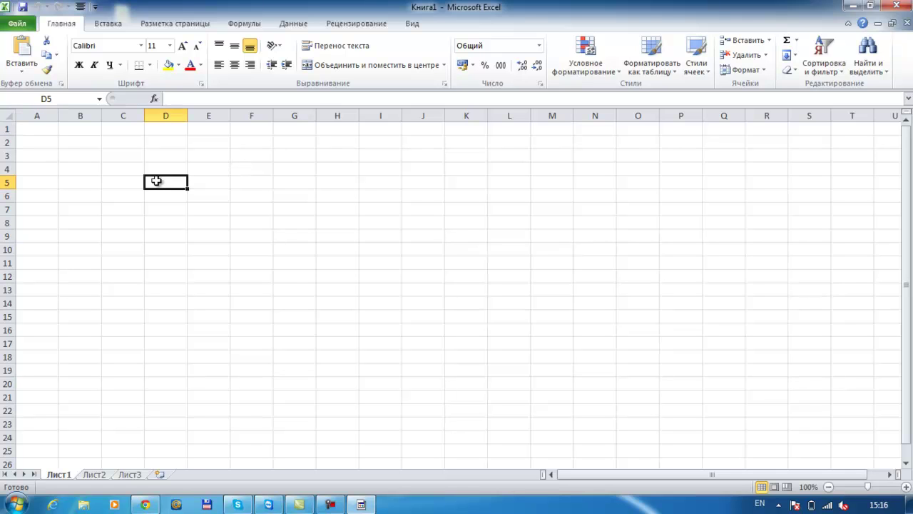
pyautogui.click(183, 100)
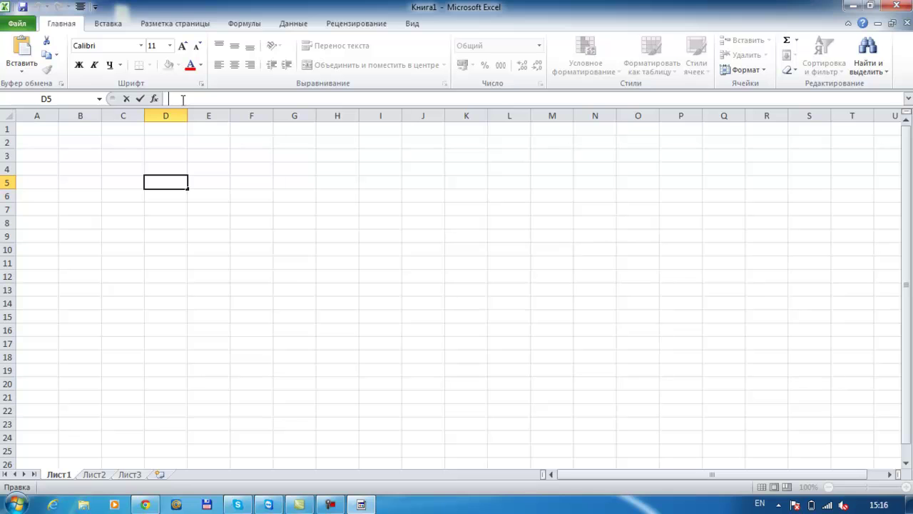
pyautogui.write('vahde')
pyautogui.press('Return')
# Cancel editing cell D6 and delete the contents of cell D5
pyautogui.click(183, 100)
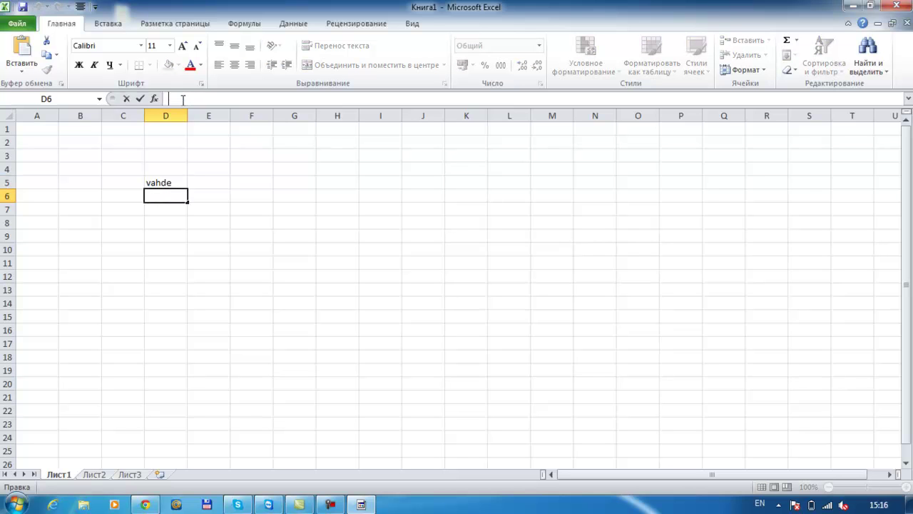
pyautogui.press('Escape')
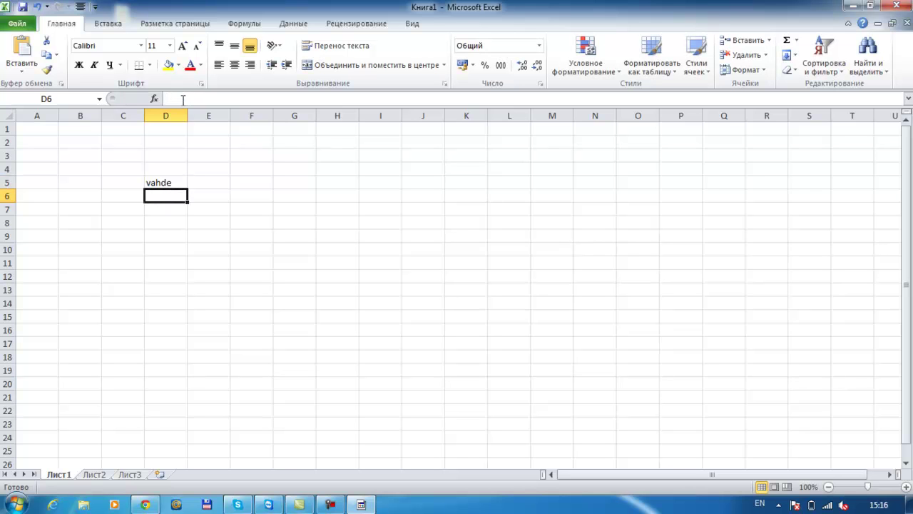
pyautogui.press('Up')
pyautogui.press('Delete')
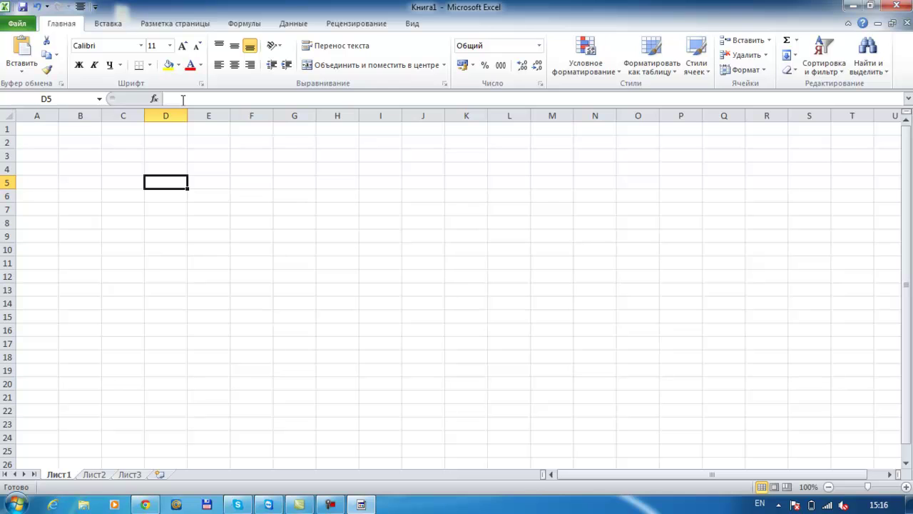
pyautogui.press('Left')
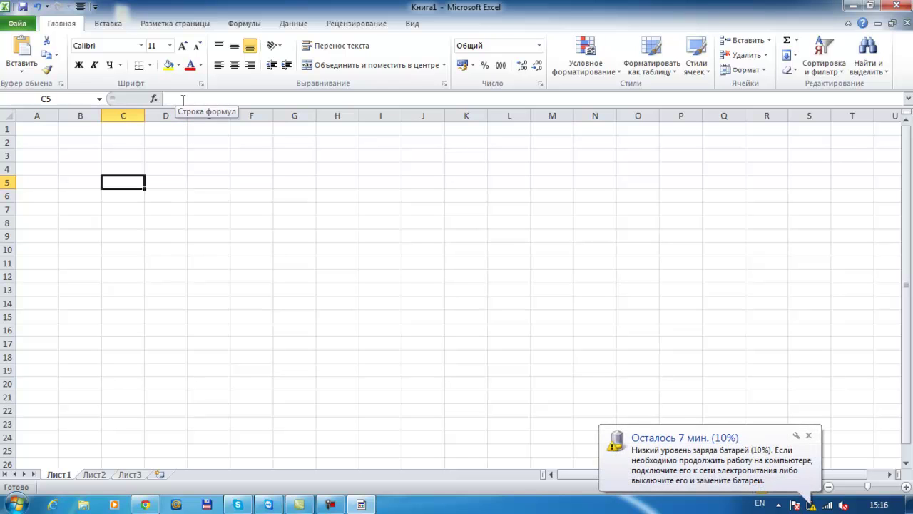
# Widen columns A and B slightly, and adjust the height of row 5 slightly down and back up
pyautogui.moveTo(59, 117); pyautogui.dragTo(116, 116)
pyautogui.click(103, 180)
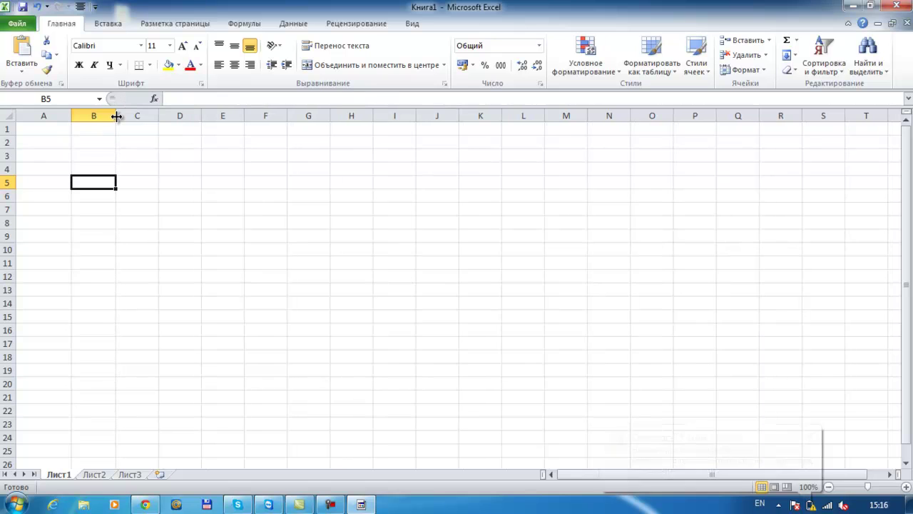
pyautogui.moveTo(9, 187)
pyautogui.mouseDown()
pyautogui.moveTo(7, 204)
pyautogui.moveTo(9, 185)
pyautogui.mouseUp()
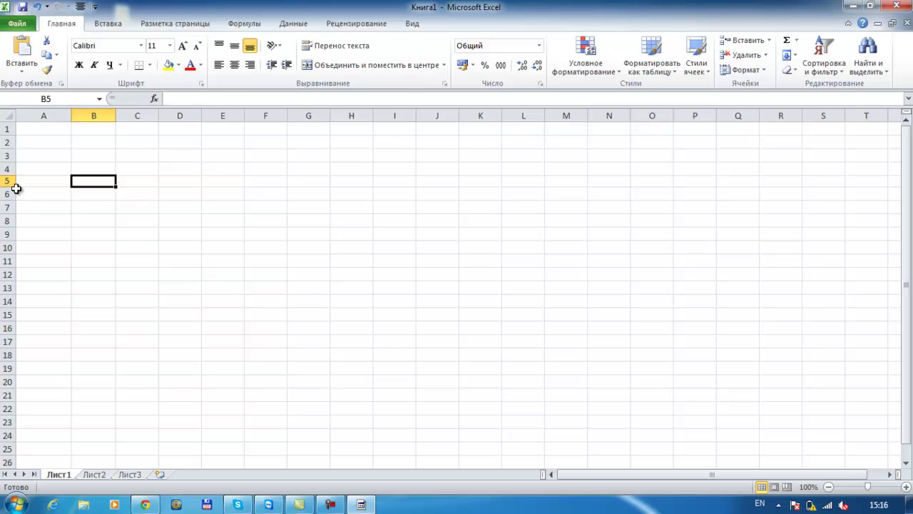
pyautogui.moveTo(9, 187); pyautogui.dragTo(10, 189)
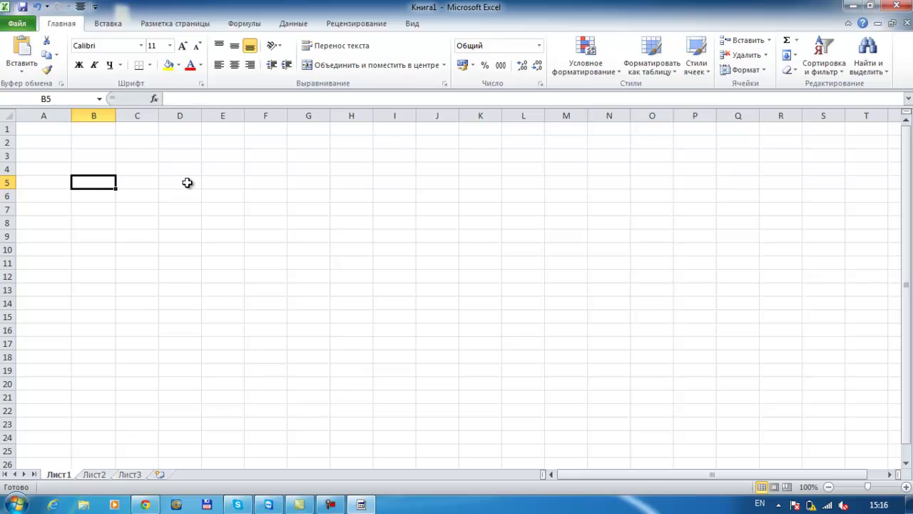
# Enter the text "Meyveler" in cell B5 and reselect that cell
pyautogui.click(152, 179)
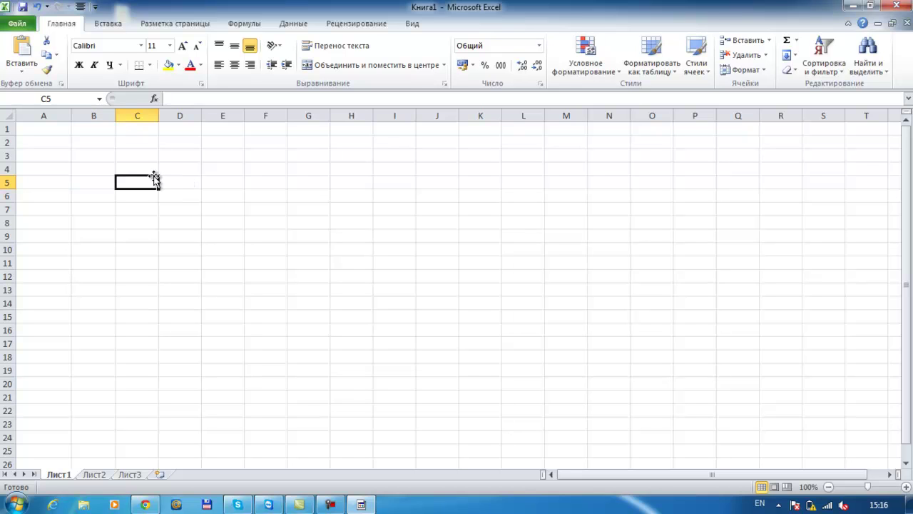
pyautogui.click(110, 180)
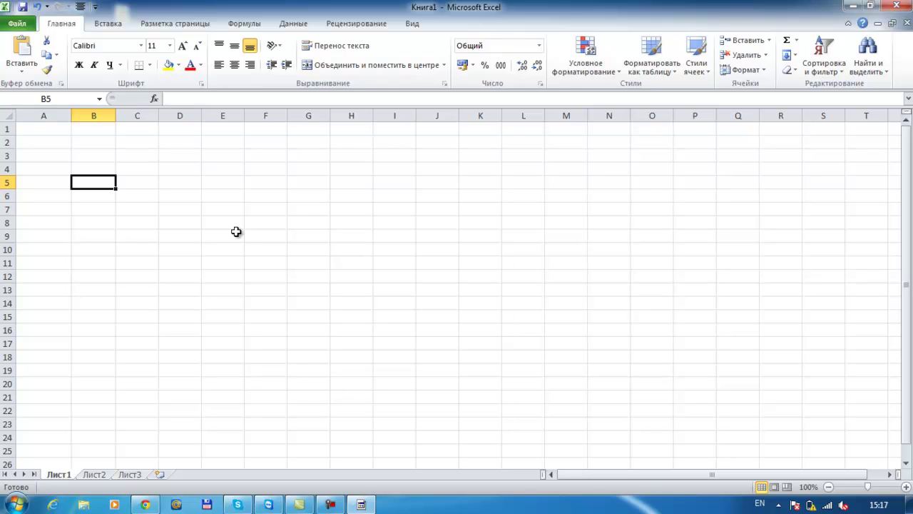
pyautogui.write('ad')
pyautogui.press('BackSpace')
pyautogui.press('BackSpace')
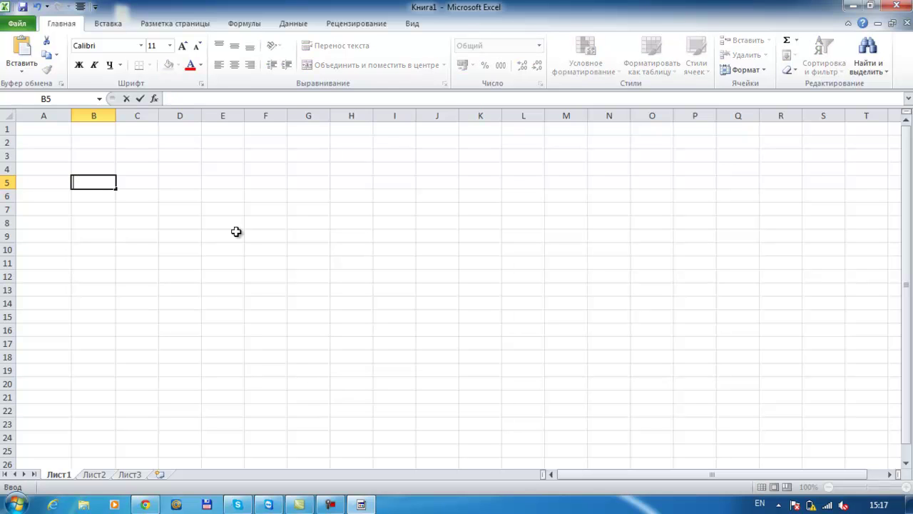
pyautogui.write('Meyveler')
pyautogui.press('Return')
pyautogui.press('Up')
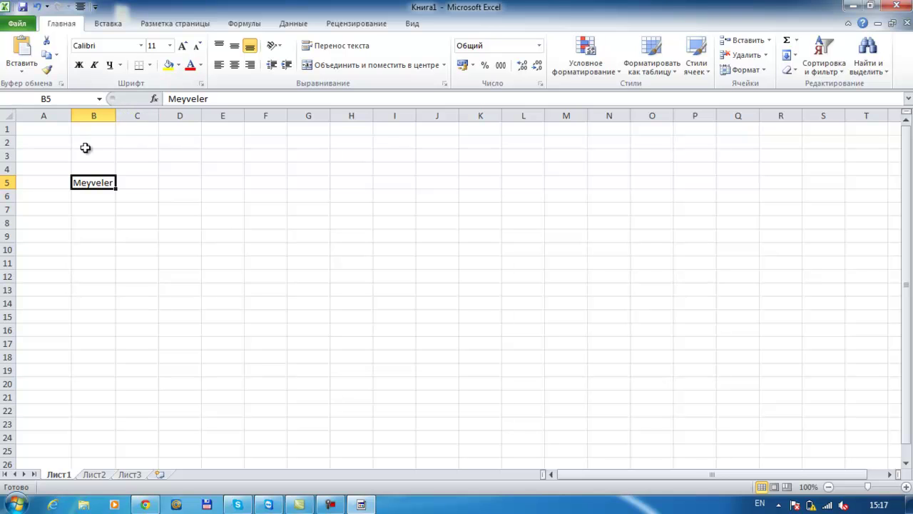
# View the sheet's print preview and return to the worksheet
pyautogui.click(19, 27)
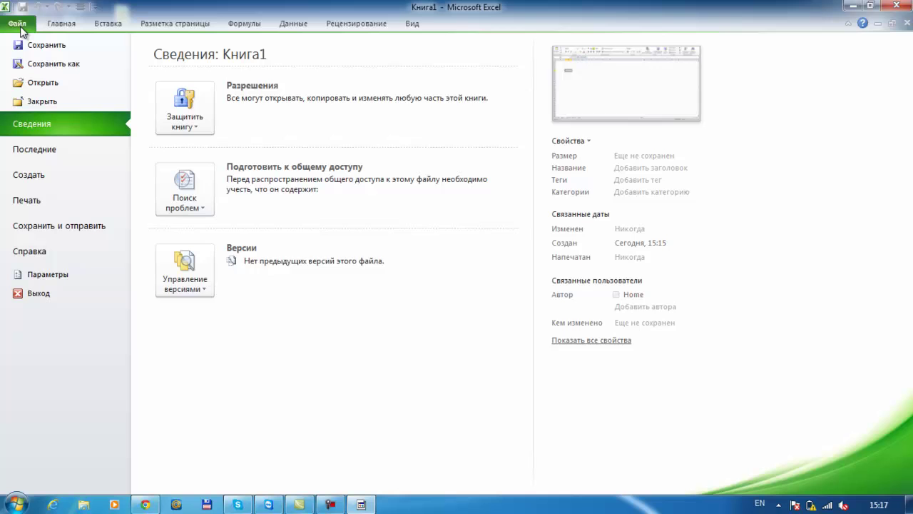
pyautogui.click(67, 200)
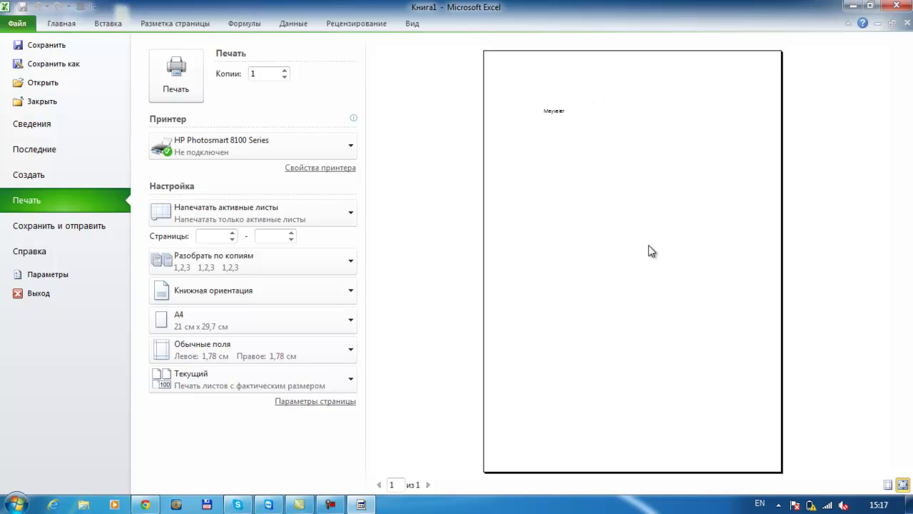
pyautogui.press('Escape')
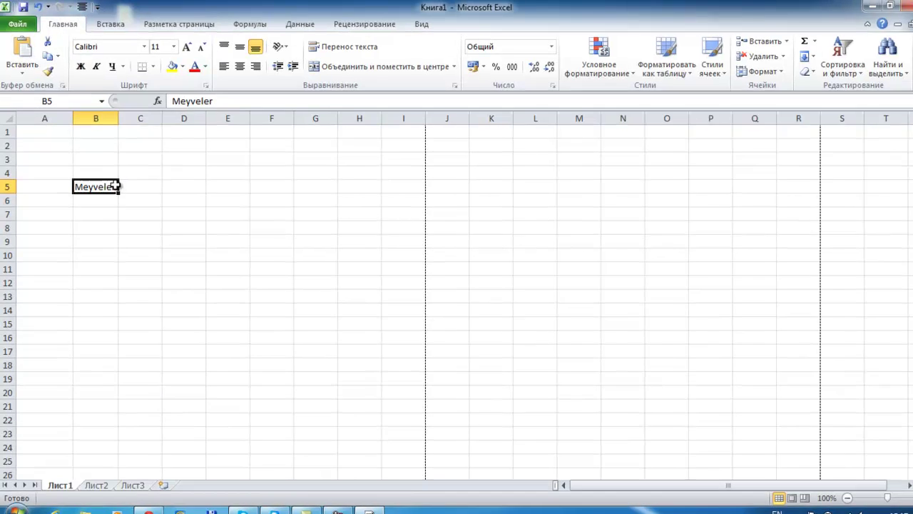
# Clear cell B5 and enter the text "Meyveler" in it again
pyautogui.press('Delete')
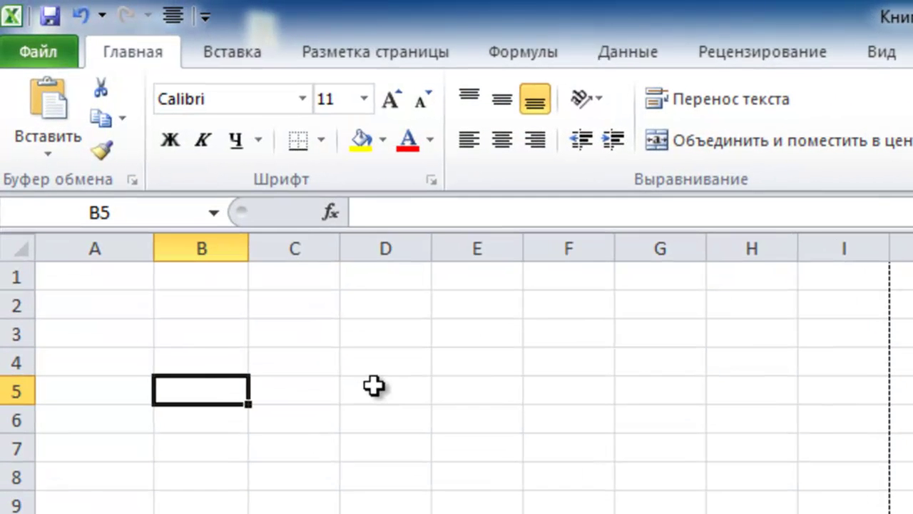
pyautogui.click(374, 386)
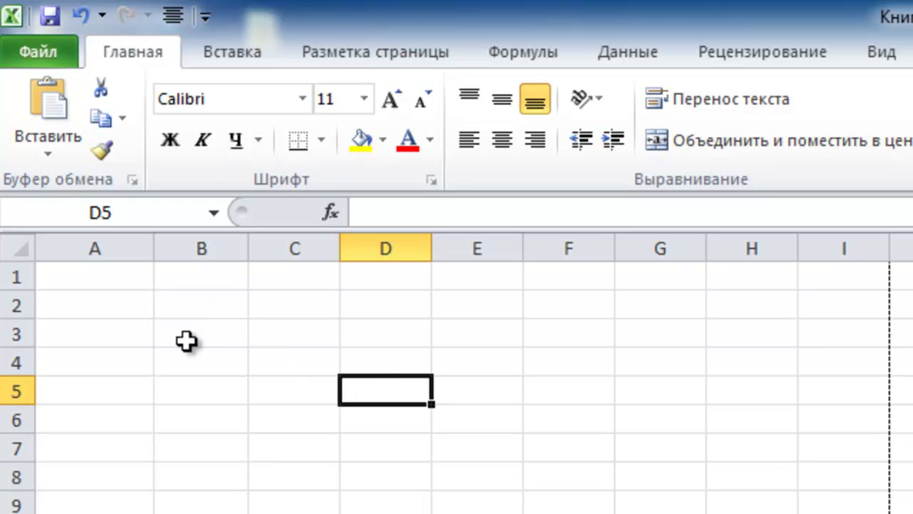
pyautogui.click(192, 400)
pyautogui.write('Meyve;')
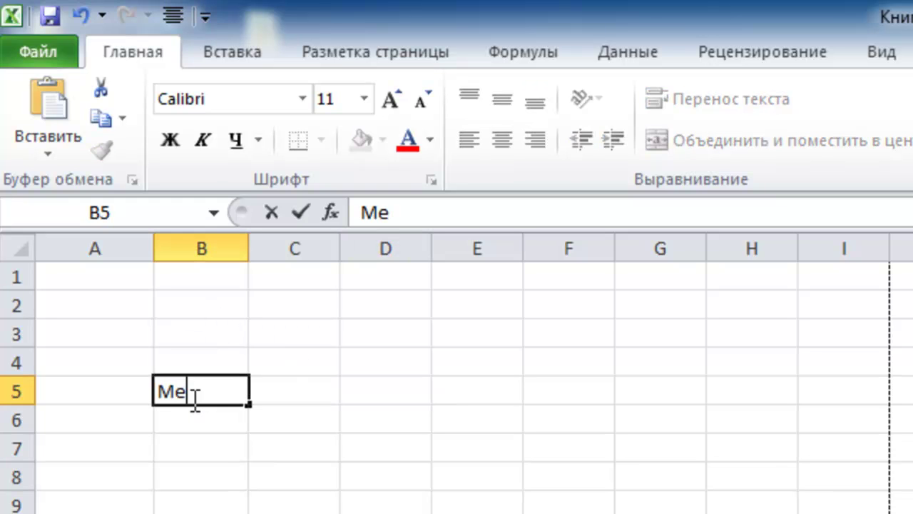
pyautogui.press('BackSpace')
pyautogui.write('ler')
pyautogui.press('Return')
pyautogui.press('Left')
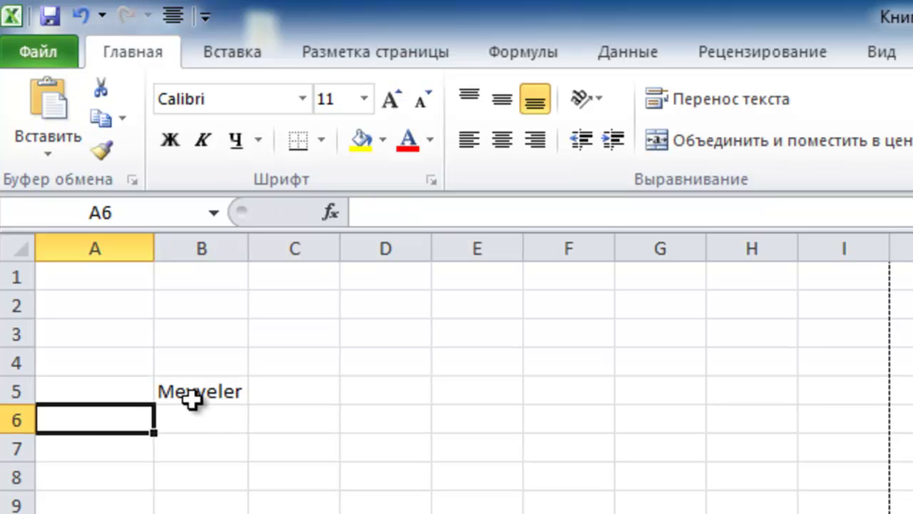
# Make the text in cell B5 bold
pyautogui.click(192, 399)
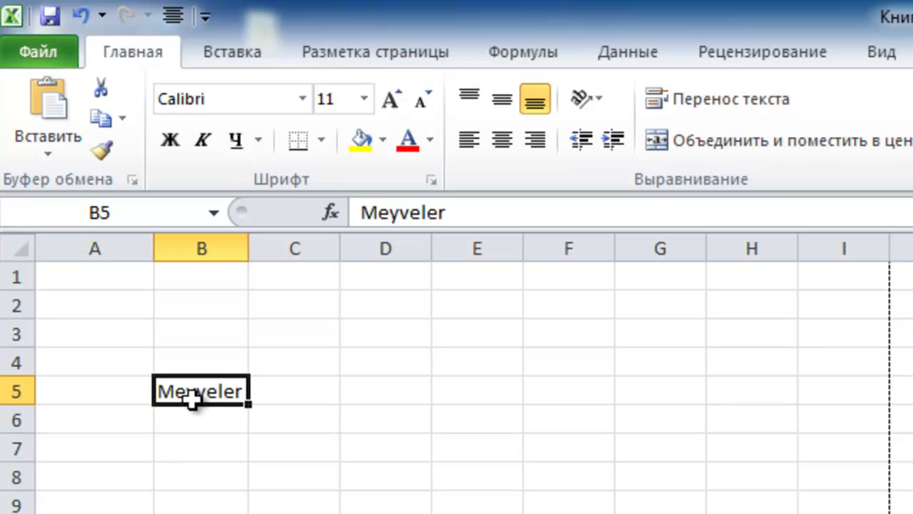
pyautogui.click(179, 146)
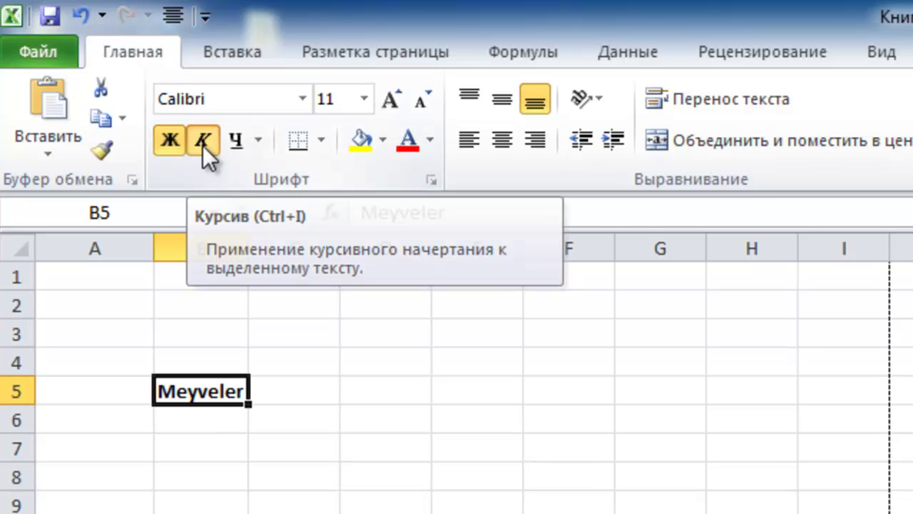
# Apply italic and underline to the bold text in cell B5, and remove both styles again
pyautogui.click(203, 142)
pyautogui.click(229, 141)
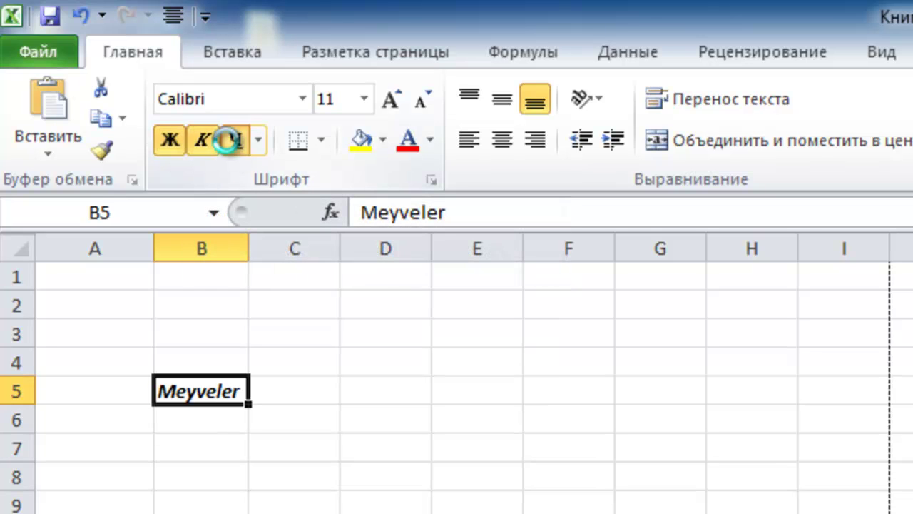
pyautogui.click(356, 513)
pyautogui.click(207, 389)
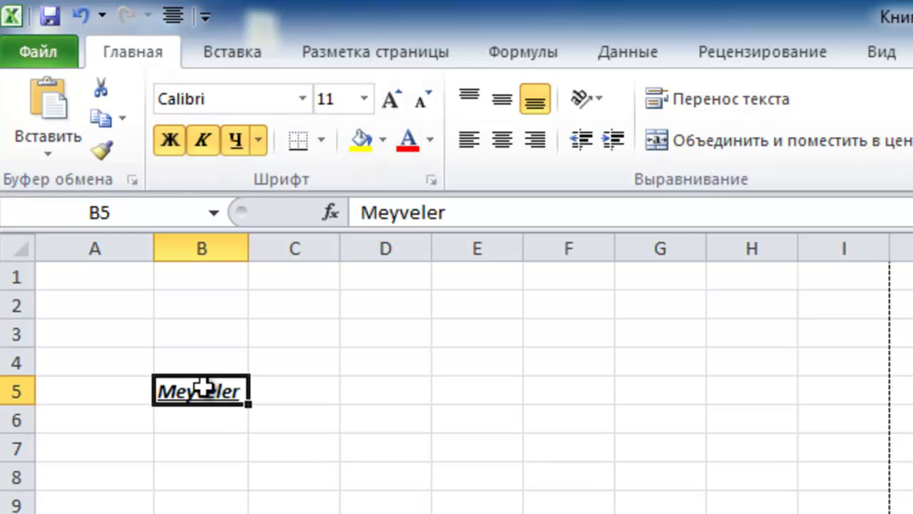
pyautogui.click(236, 140)
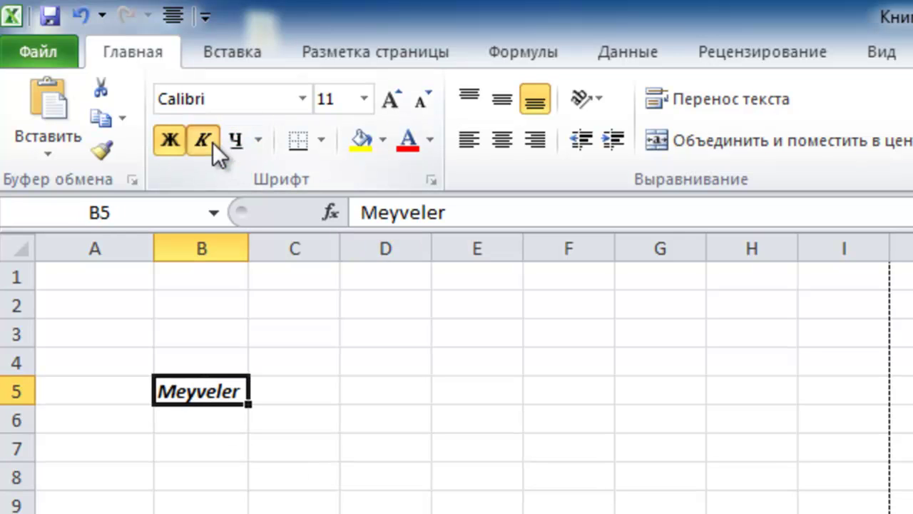
pyautogui.click(204, 141)
# Enter the text "Meyveler" in cell C5 and reselect that cell
pyautogui.click(312, 383)
pyautogui.write('Me')
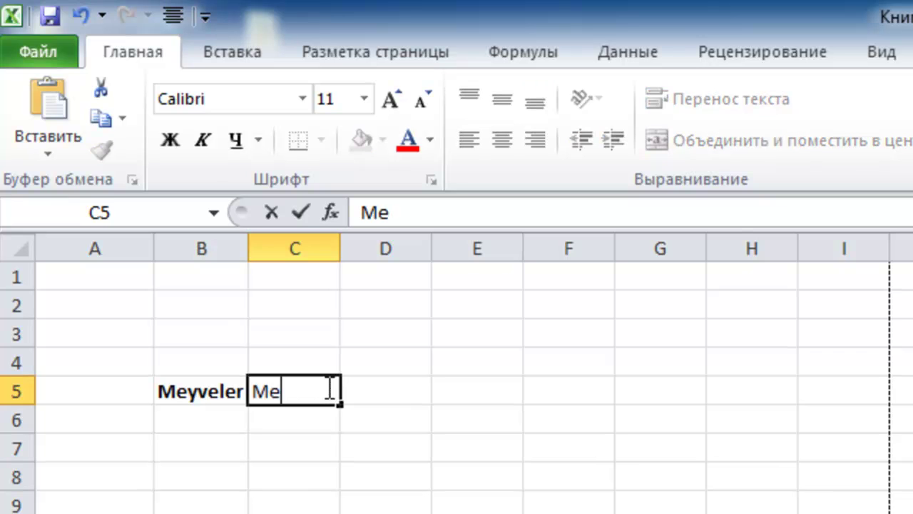
pyautogui.write('yveler')
pyautogui.press('BackSpace')
pyautogui.write('er')
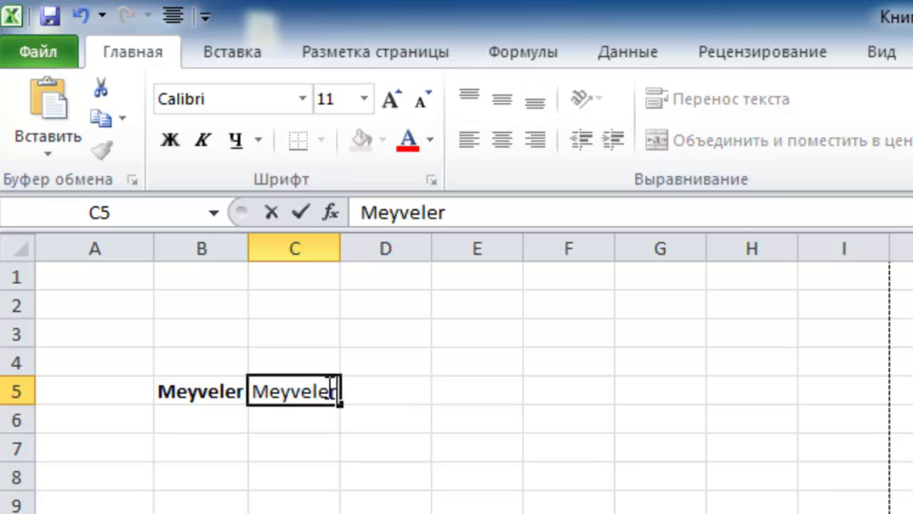
pyautogui.press('Return')
pyautogui.click(326, 387)
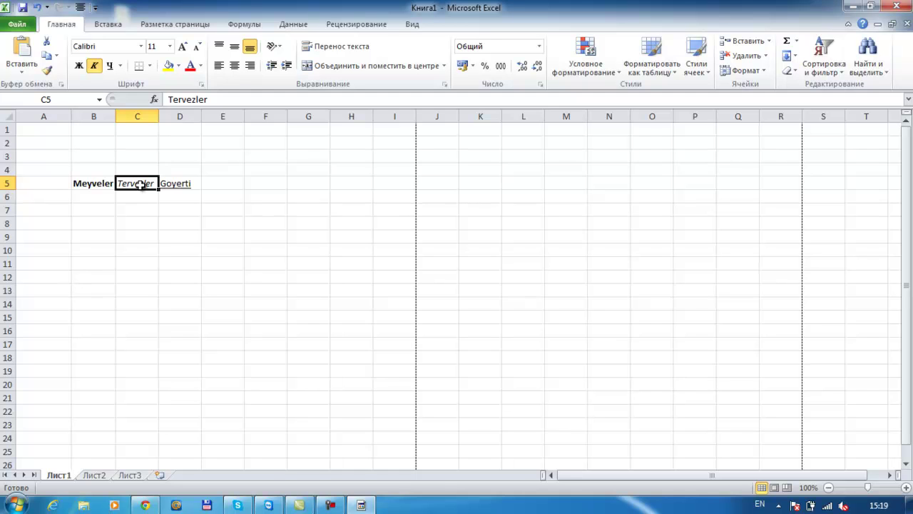
# Clear the contents of cells C5, D5 and B5
pyautogui.press('Delete')
pyautogui.press('Right')
pyautogui.press('Delete')
pyautogui.click(140, 184)
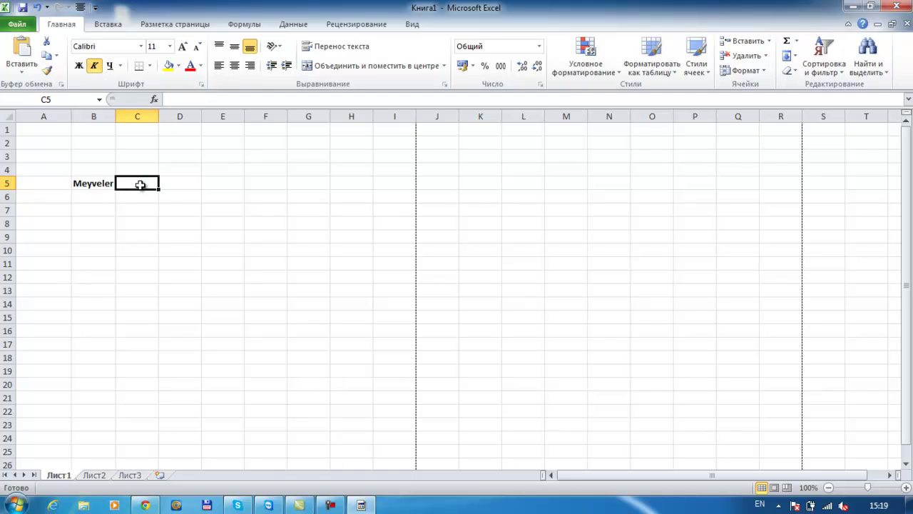
pyautogui.press('Left')
pyautogui.press('Delete')
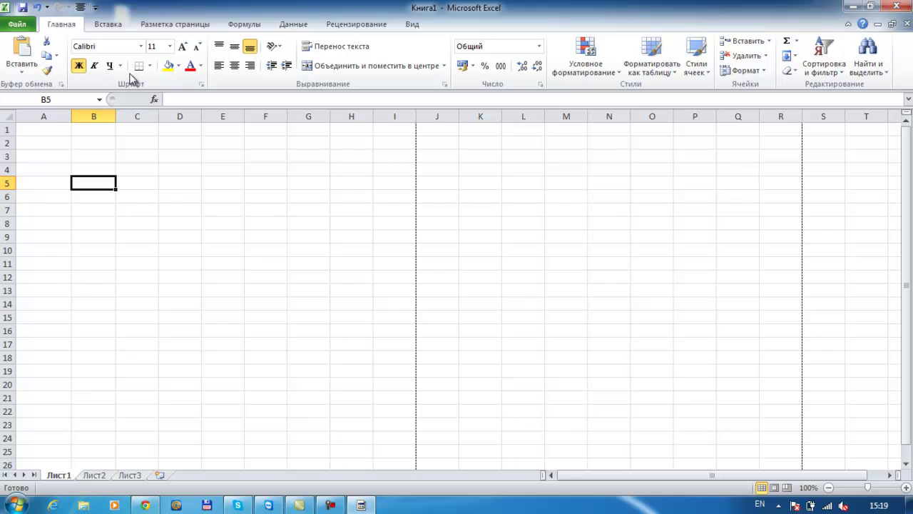
# Fill the empty cell B5 with yellow and open and close its font colour choices
pyautogui.click(166, 65)
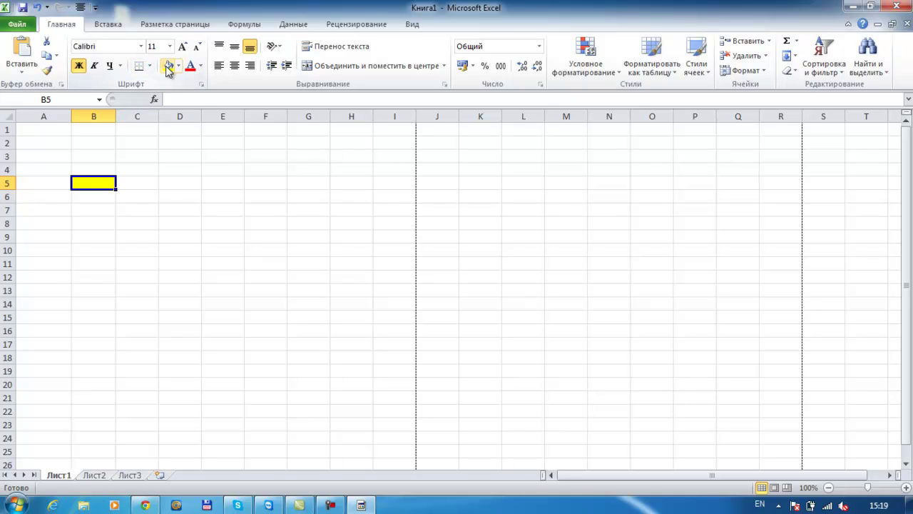
pyautogui.click(106, 224)
pyautogui.click(96, 185)
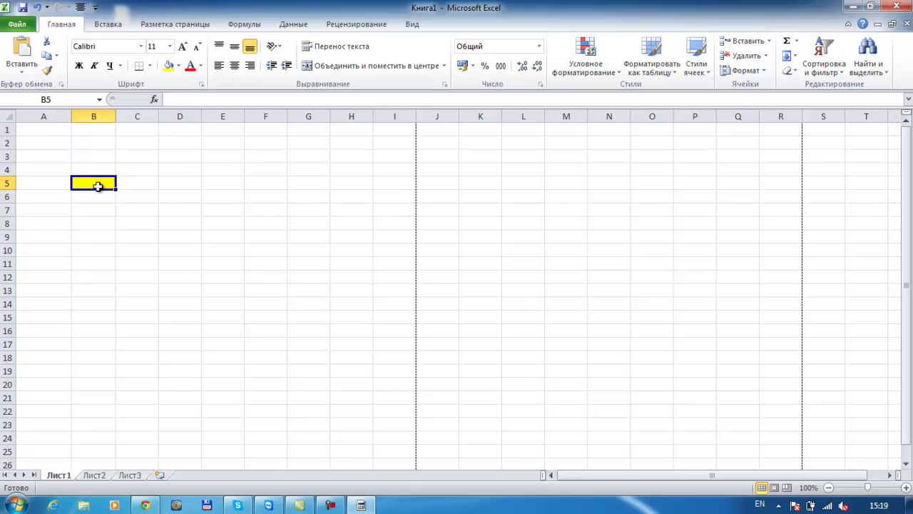
pyautogui.click(201, 66)
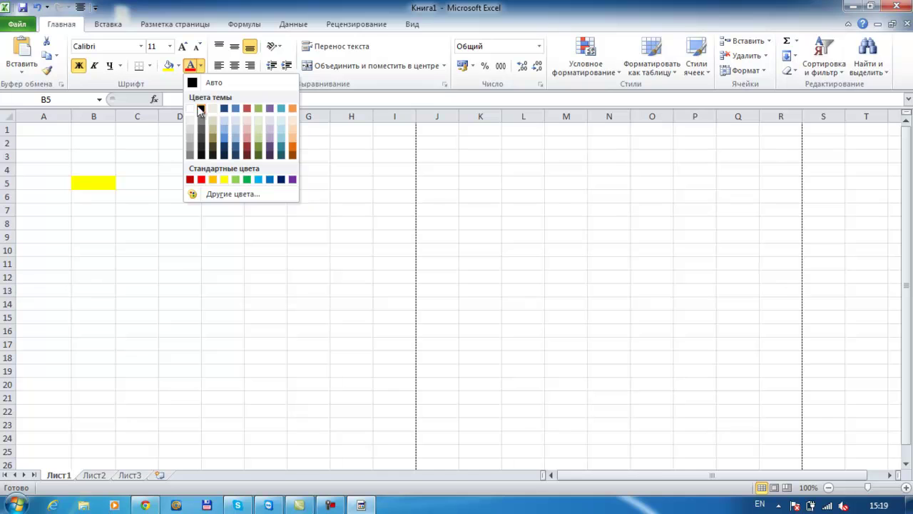
pyautogui.click(191, 67)
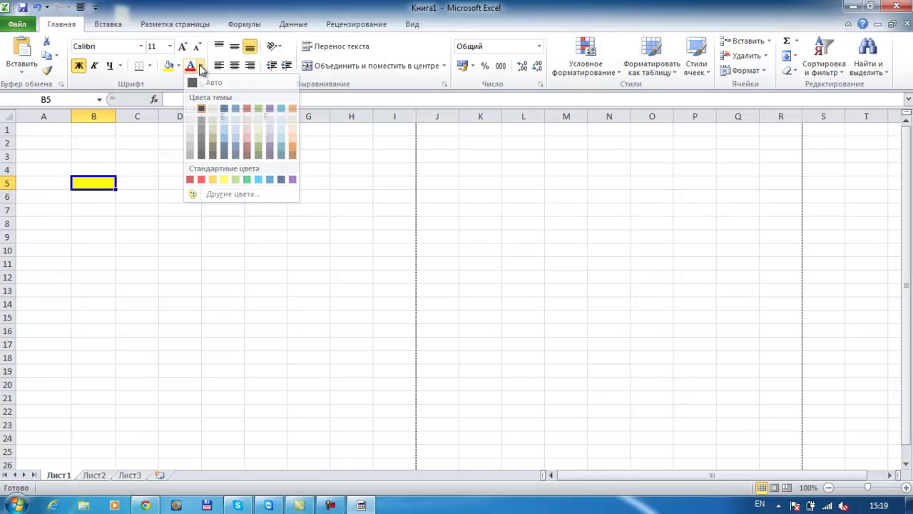
# Enter the text "satin alma" in the yellow cell B5 and reselect that cell
pyautogui.write('s')
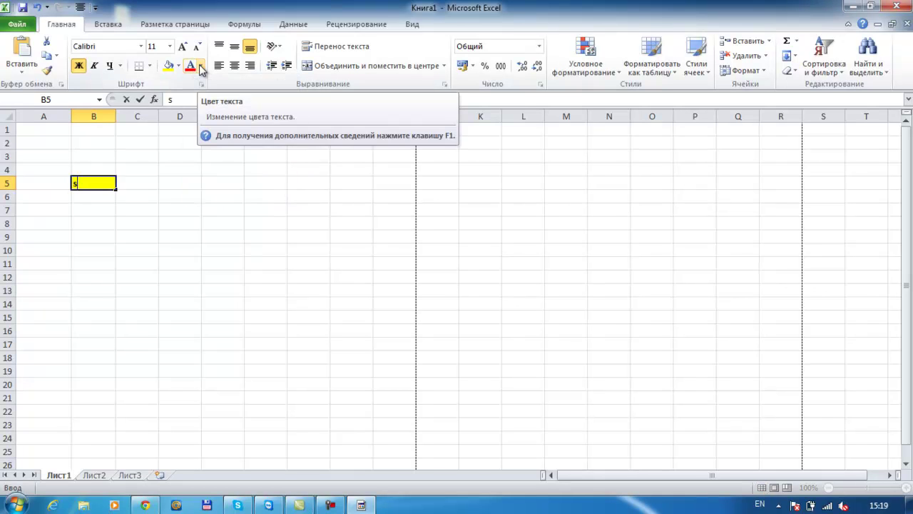
pyautogui.write('atin alma')
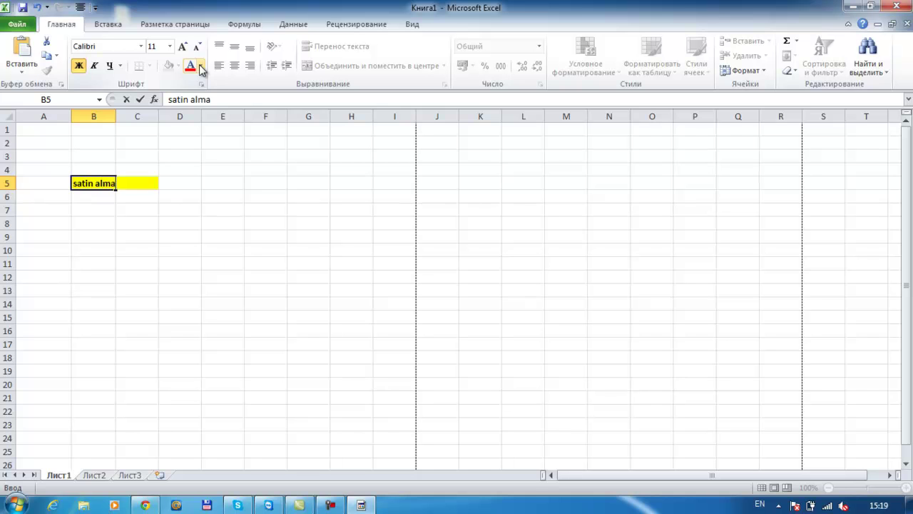
pyautogui.press('Return')
pyautogui.press('Up')
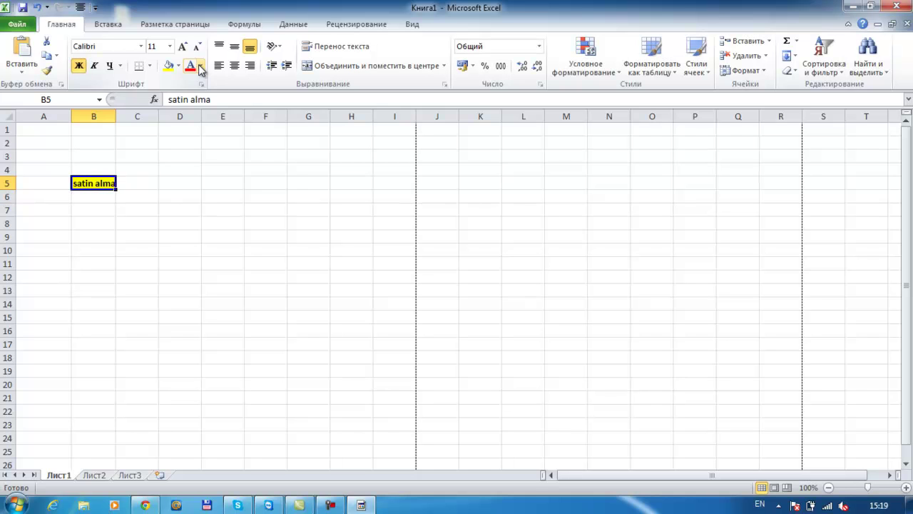
# Set the font colour of the text in cell B5 to dark orange and change it back to black
pyautogui.click(201, 66)
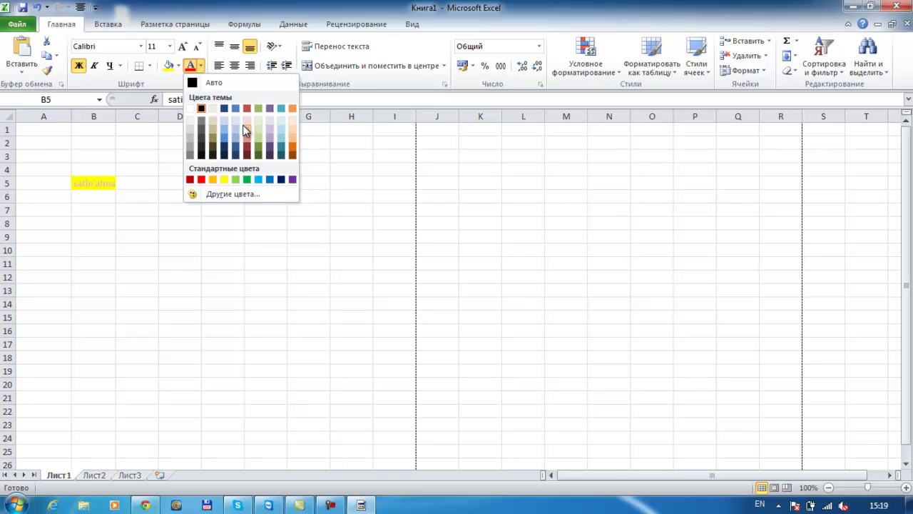
pyautogui.click(292, 152)
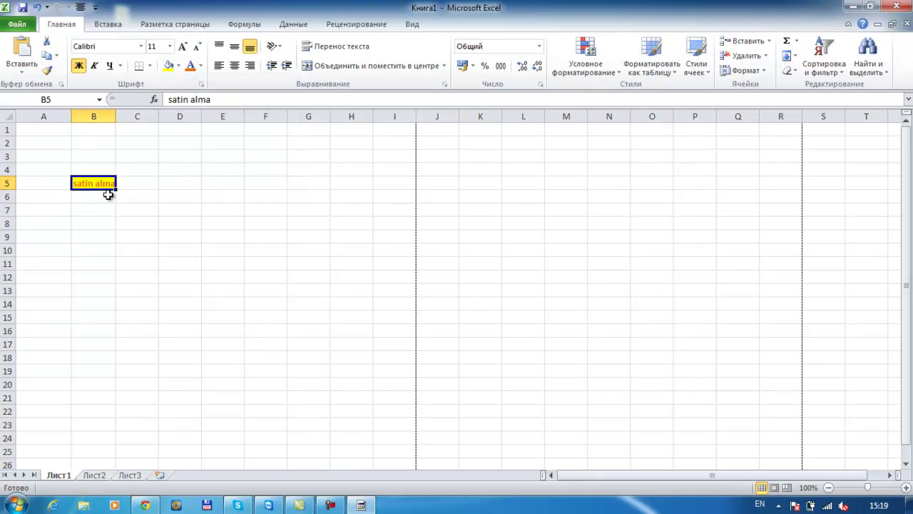
pyautogui.click(200, 65)
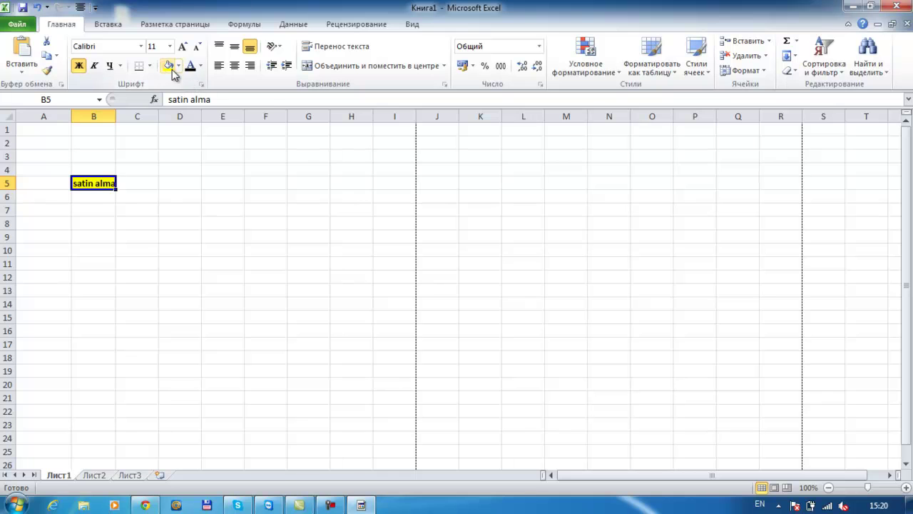
# Remove the yellow fill from cell B5 and reselect that cell
pyautogui.click(178, 65)
pyautogui.click(171, 93)
pyautogui.click(153, 206)
pyautogui.click(111, 185)
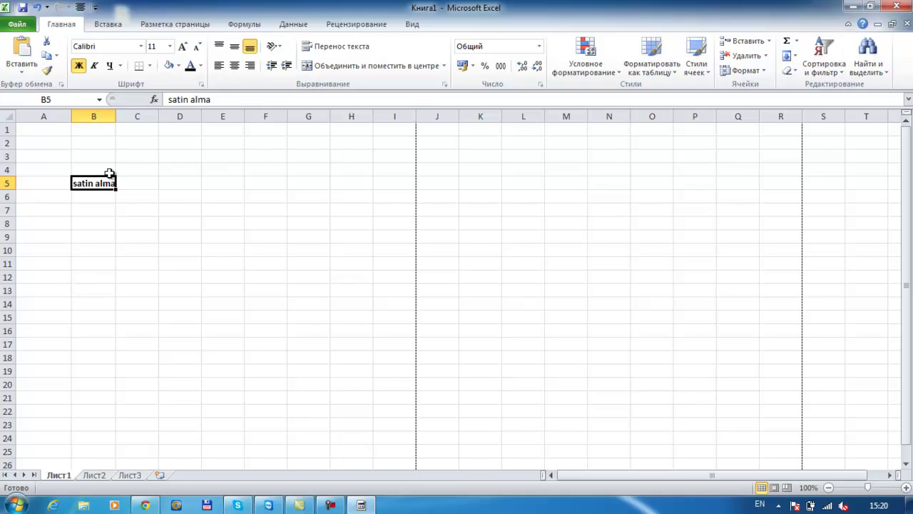
# Copy the empty cell B4 down through B6 with AutoFill, overwriting the text in B5
pyautogui.click(108, 168)
pyautogui.moveTo(115, 176); pyautogui.dragTo(115, 202)
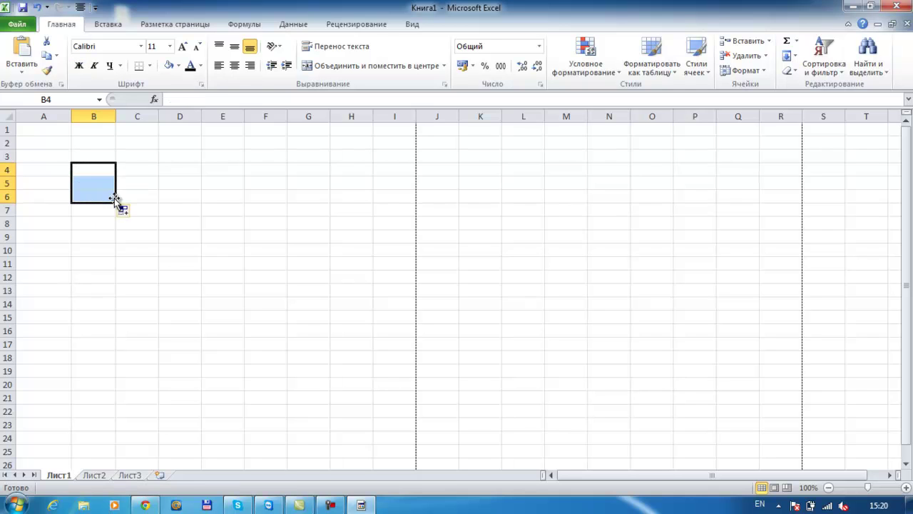
pyautogui.click(134, 200)
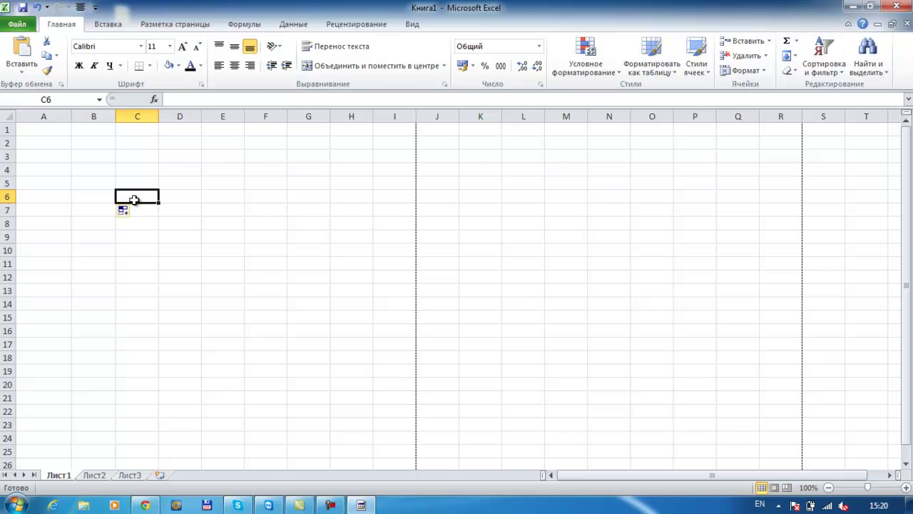
# Enter the text "Meyveler" in cell C4 and widen column C to leave spare room around the text
pyautogui.click(236, 186)
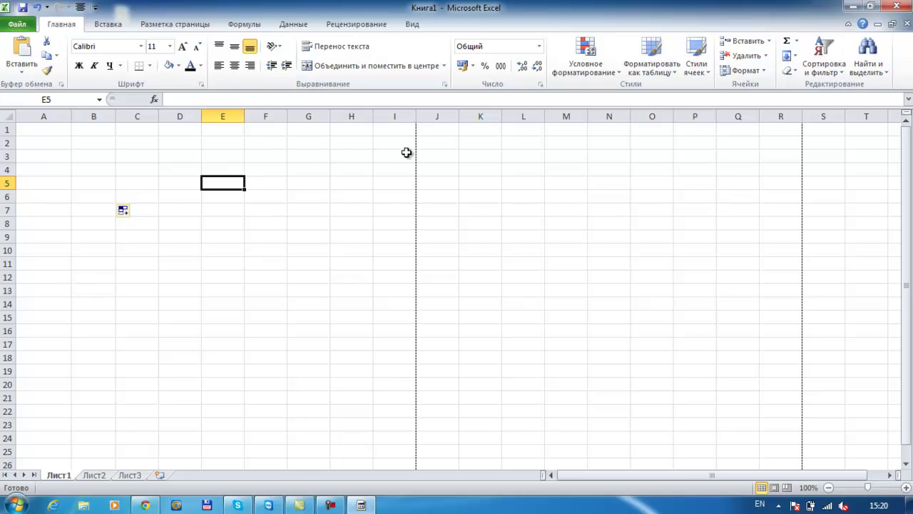
pyautogui.click(137, 170)
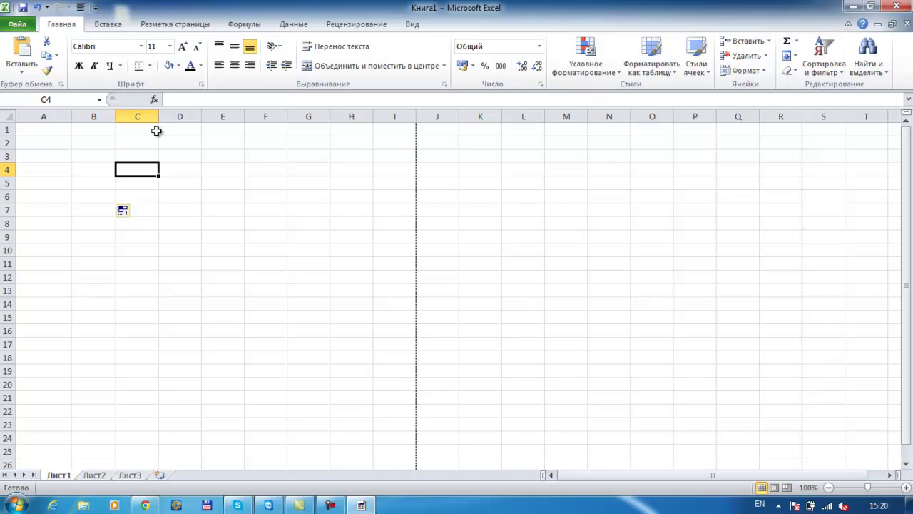
pyautogui.write('Meyveler')
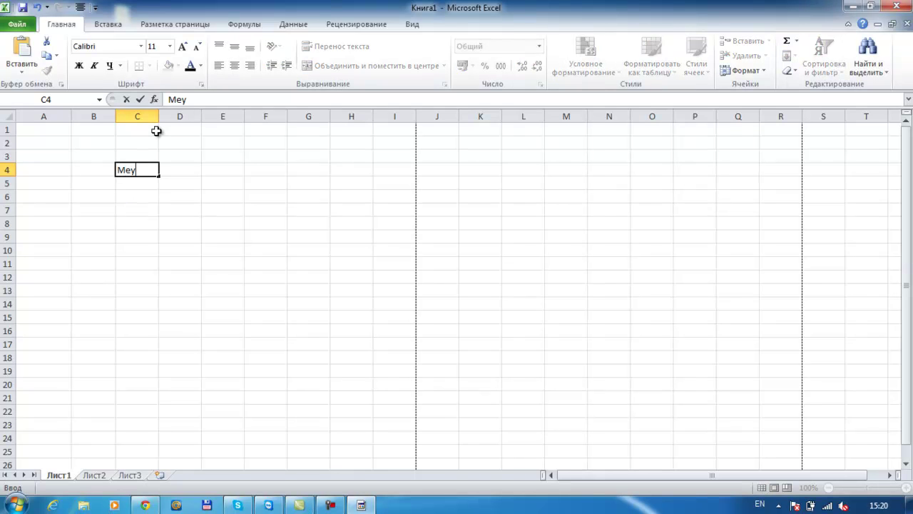
pyautogui.press('Return')
pyautogui.press('Up')
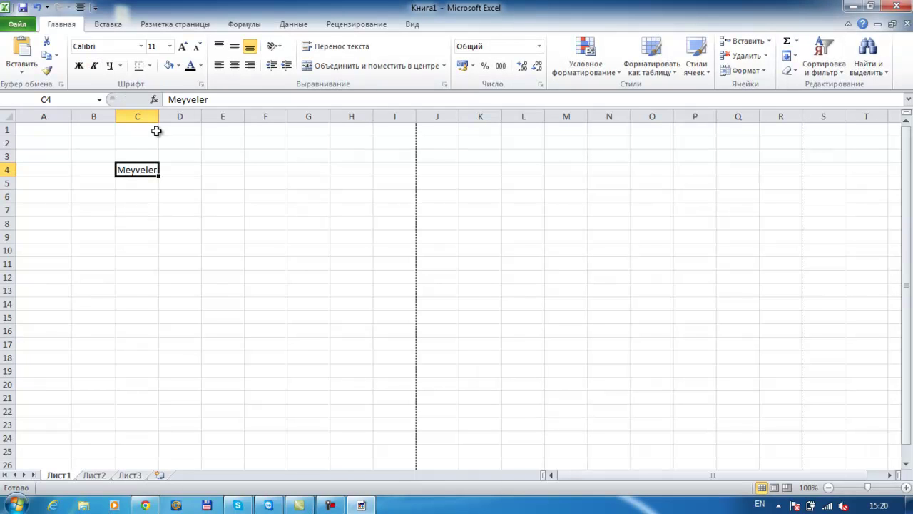
pyautogui.moveTo(158, 116); pyautogui.dragTo(191, 115)
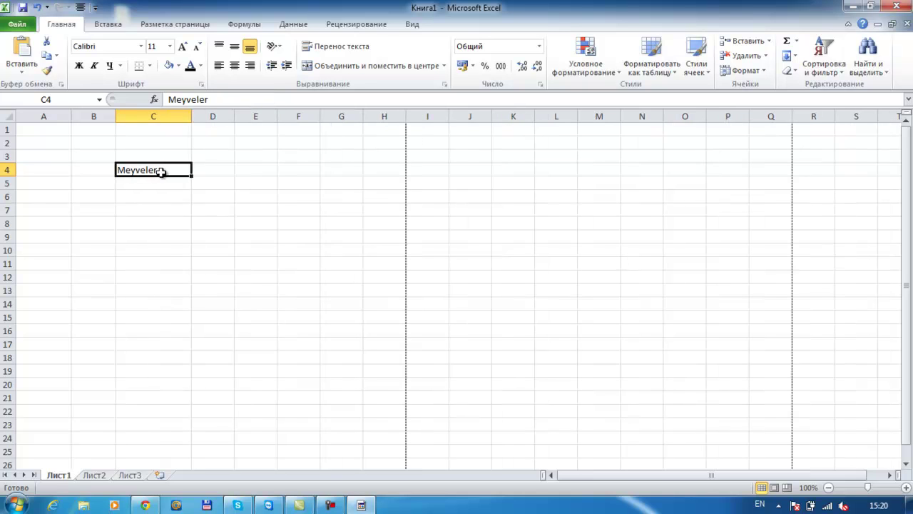
# Center the text in cell C4 horizontally, and change its alignment to right
pyautogui.click(233, 67)
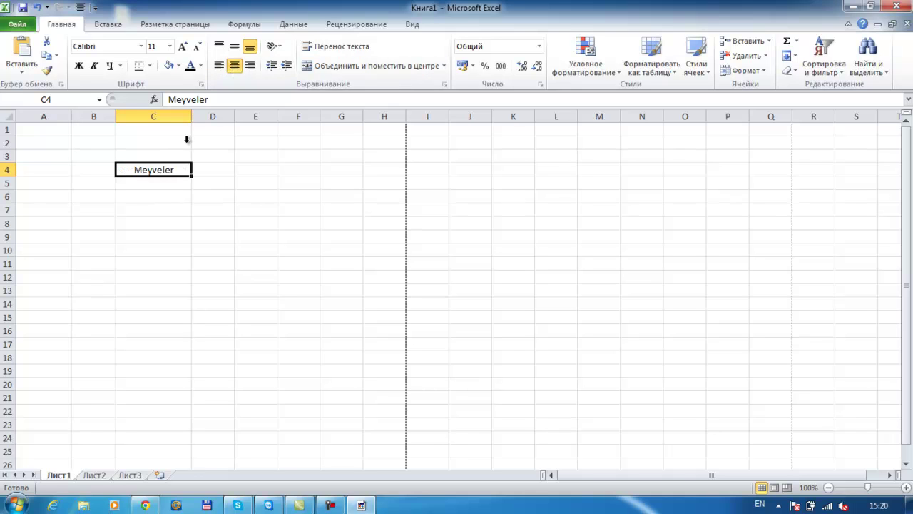
pyautogui.click(250, 65)
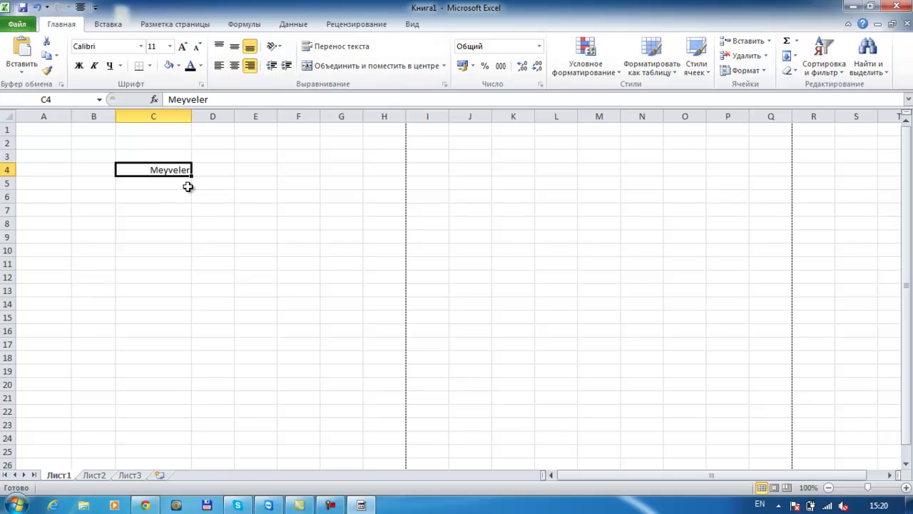
# Right-align the whole of column C and deselect the column
pyautogui.click(171, 118)
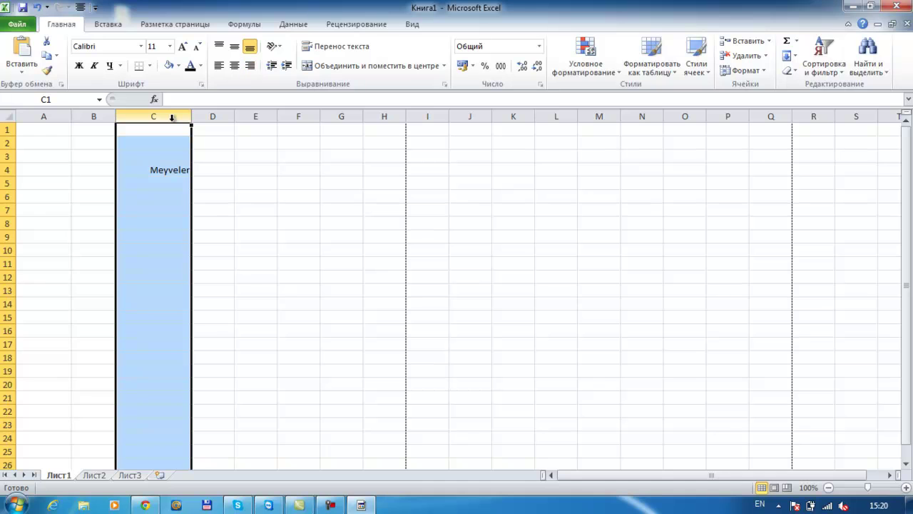
pyautogui.click(249, 66)
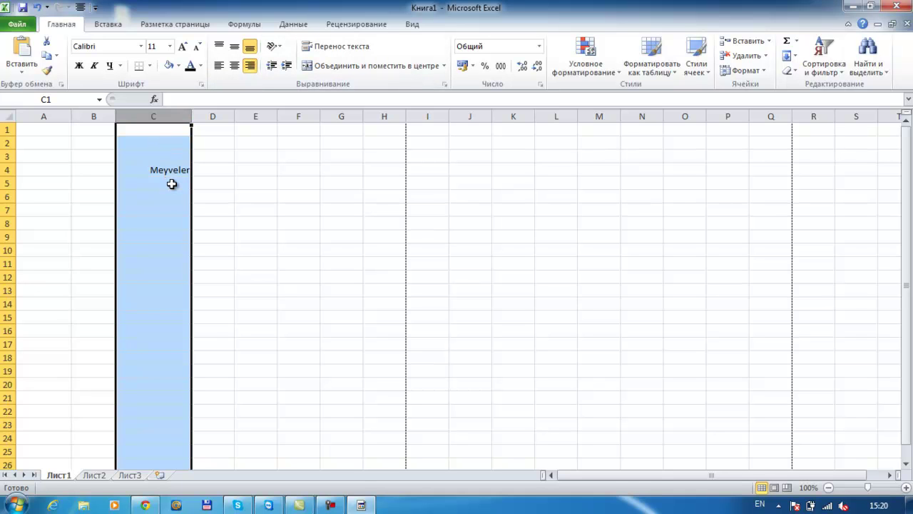
pyautogui.click(178, 226)
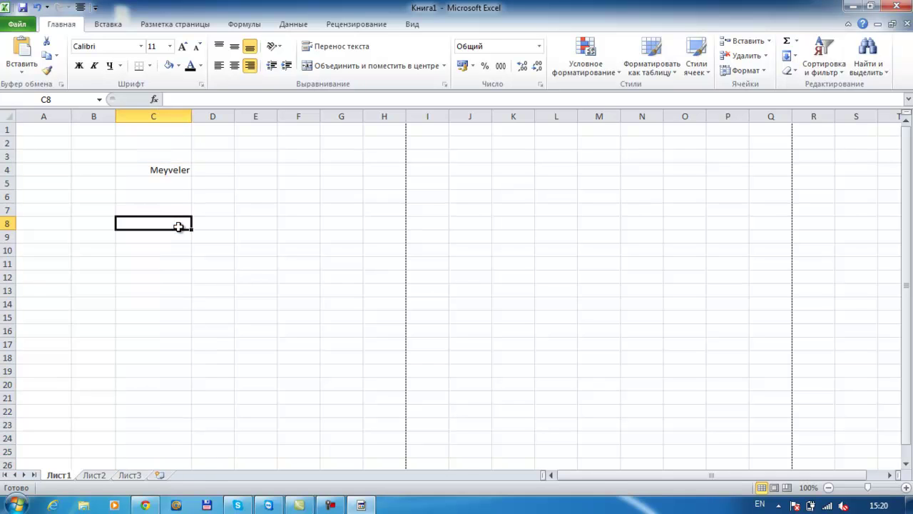
# Center the contents of the whole column C horizontally
pyautogui.click(174, 170)
pyautogui.click(178, 116)
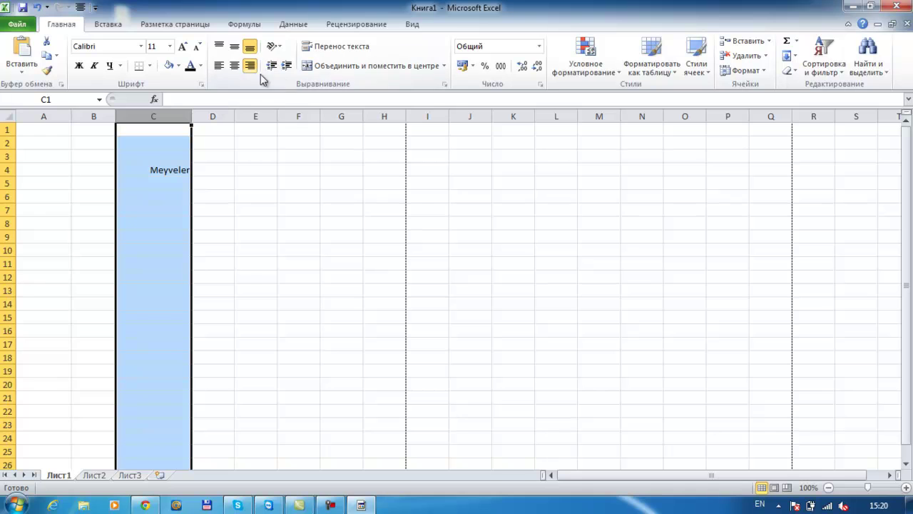
pyautogui.click(234, 68)
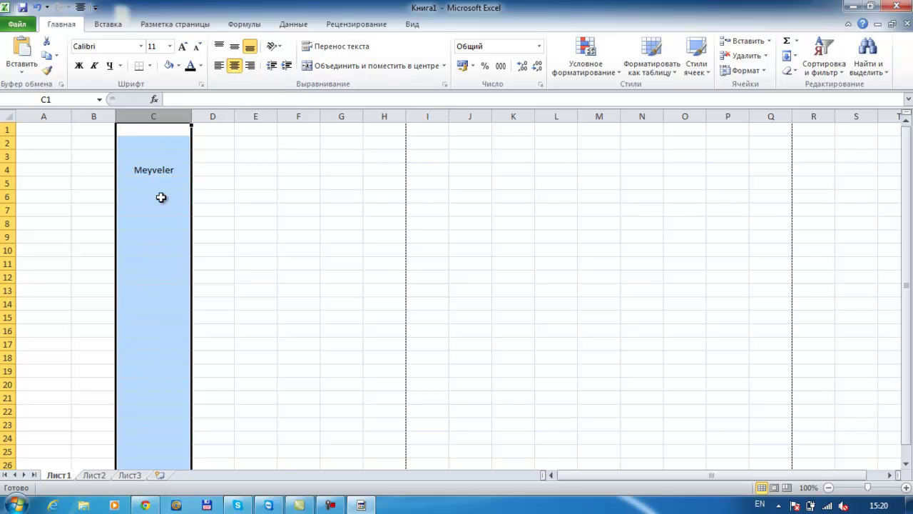
# Left-align the contents of the cell range C4:C16
pyautogui.moveTo(164, 169); pyautogui.dragTo(159, 331)
pyautogui.click(219, 66)
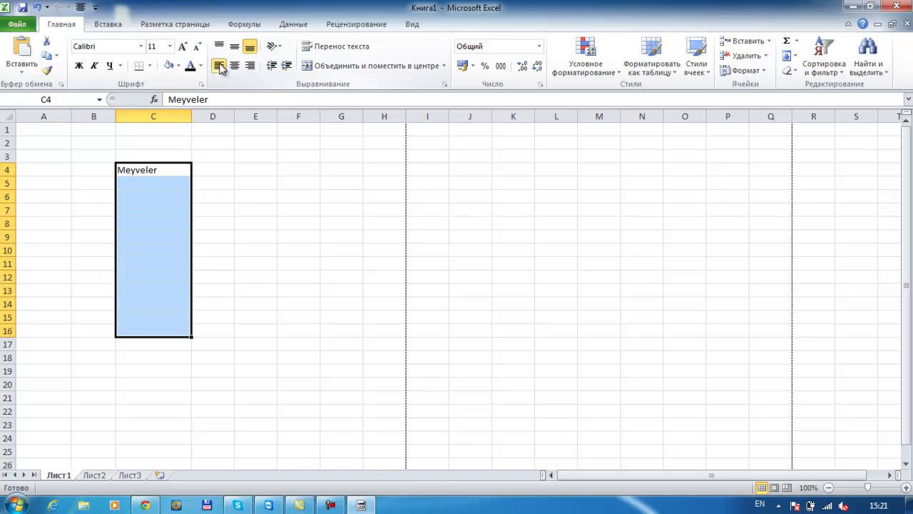
# Center the contents of the cell range C4:F15 horizontally and deselect the range
pyautogui.moveTo(171, 173); pyautogui.dragTo(312, 325)
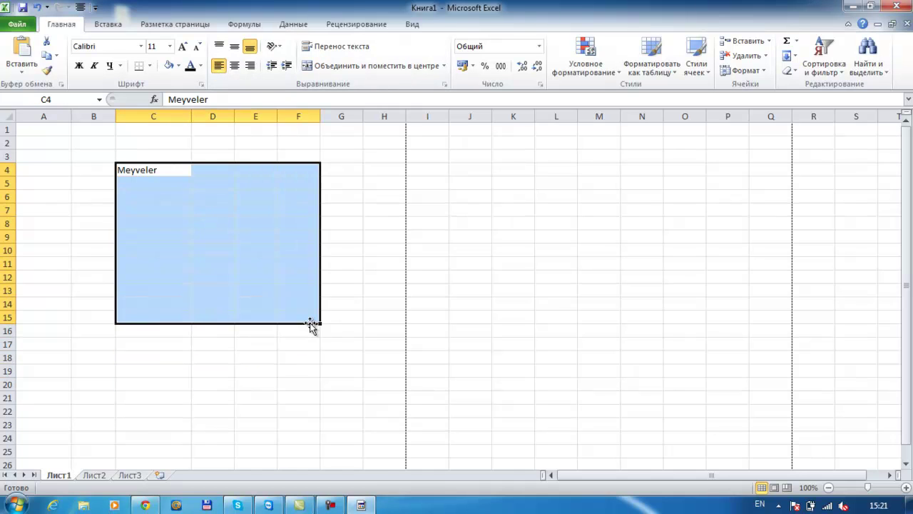
pyautogui.click(217, 66)
pyautogui.click(234, 65)
pyautogui.click(239, 183)
# Enter the sample text "help" in cell E11
pyautogui.click(261, 261)
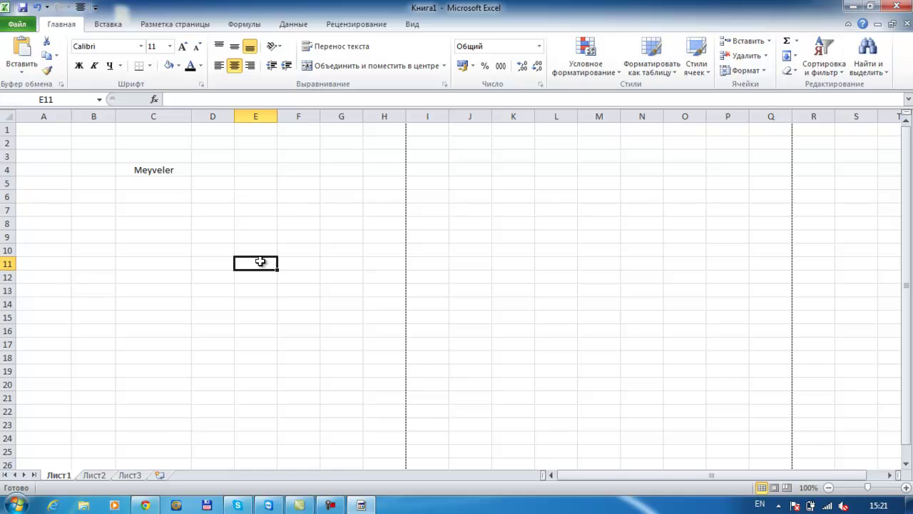
pyautogui.write('help')
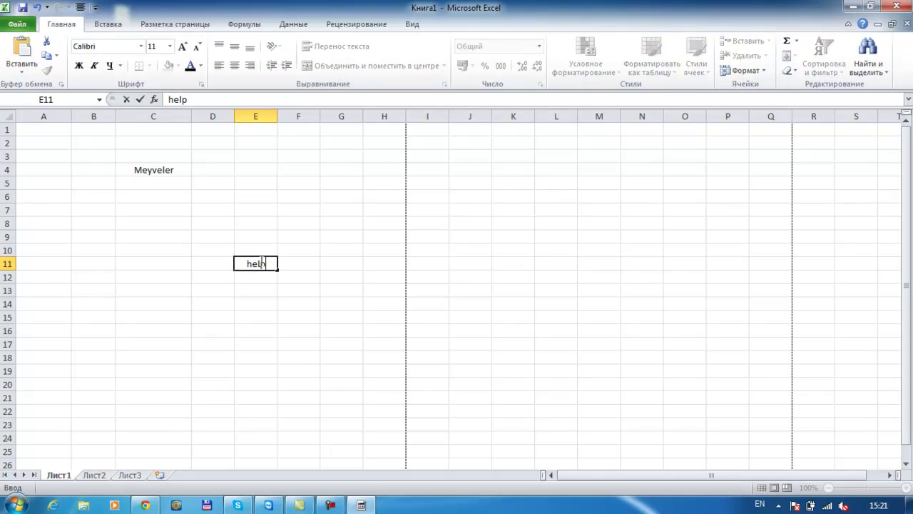
pyautogui.press('Return')
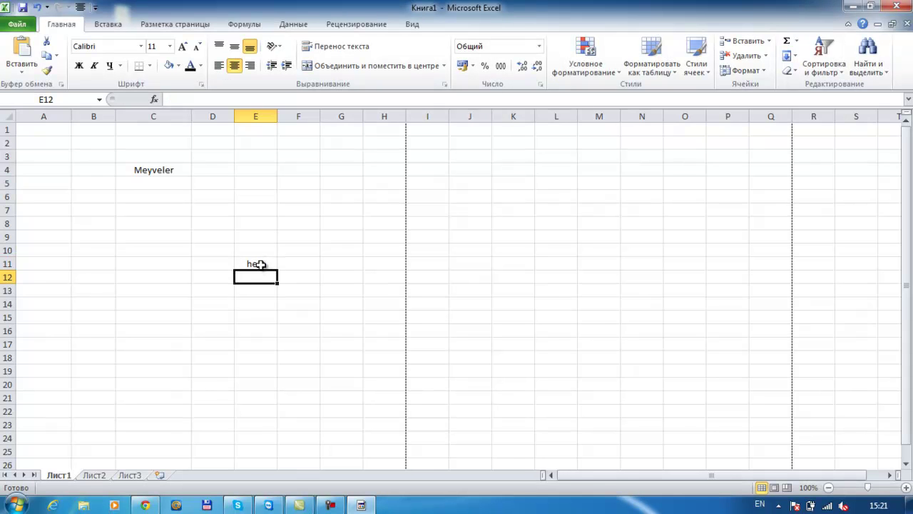
# Enter the sample text "ad" in cell B17 and center it horizontally
pyautogui.click(85, 340)
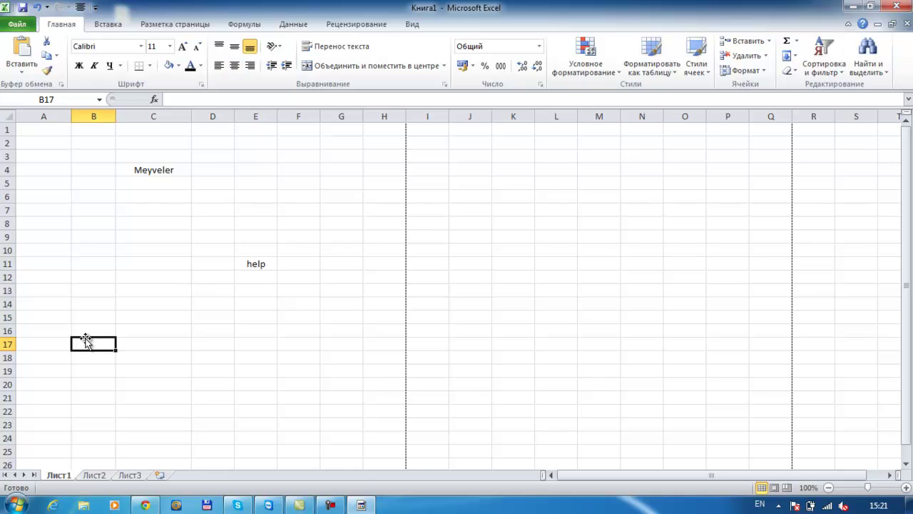
pyautogui.write('as')
pyautogui.press('Return')
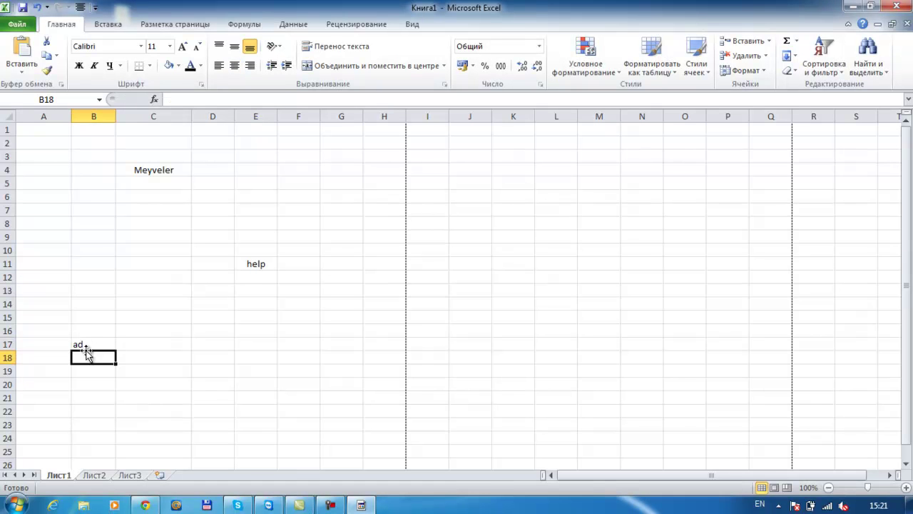
pyautogui.click(85, 345)
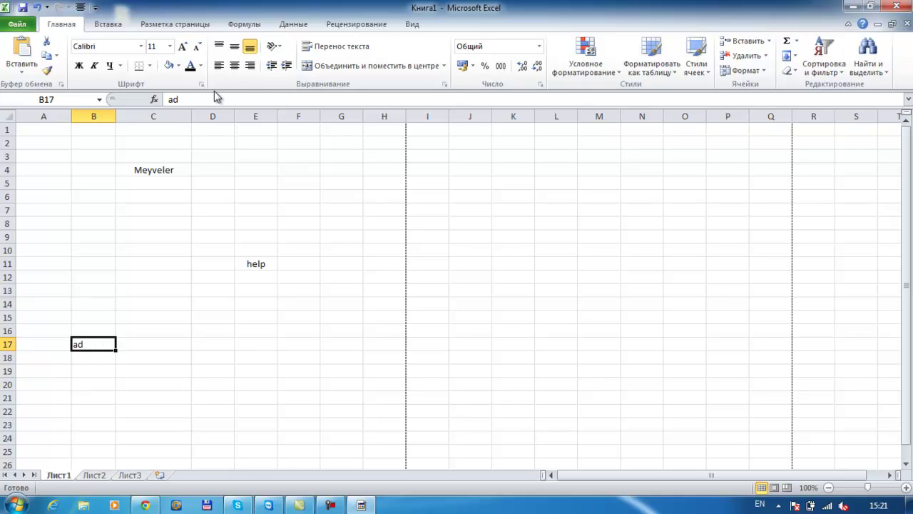
pyautogui.click(235, 66)
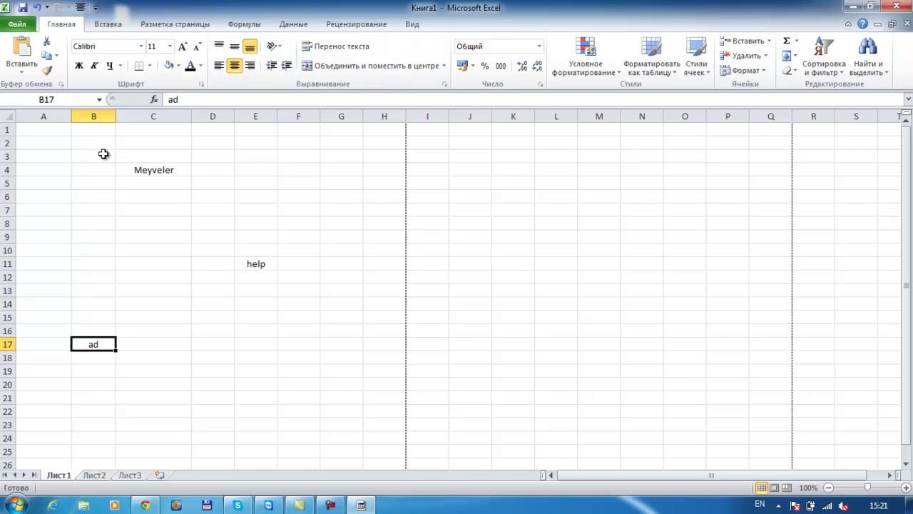
# Clear the contents of columns B through E
pyautogui.moveTo(95, 116); pyautogui.dragTo(239, 118)
pyautogui.press('Delete')
pyautogui.press('Down')
pyautogui.press('Right')
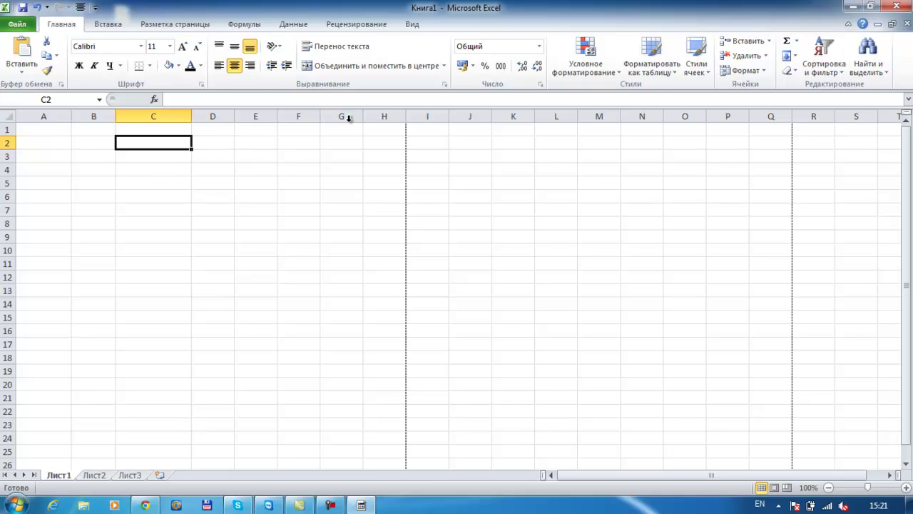
# Narrow column C to about the same width as column B
pyautogui.click(154, 198)
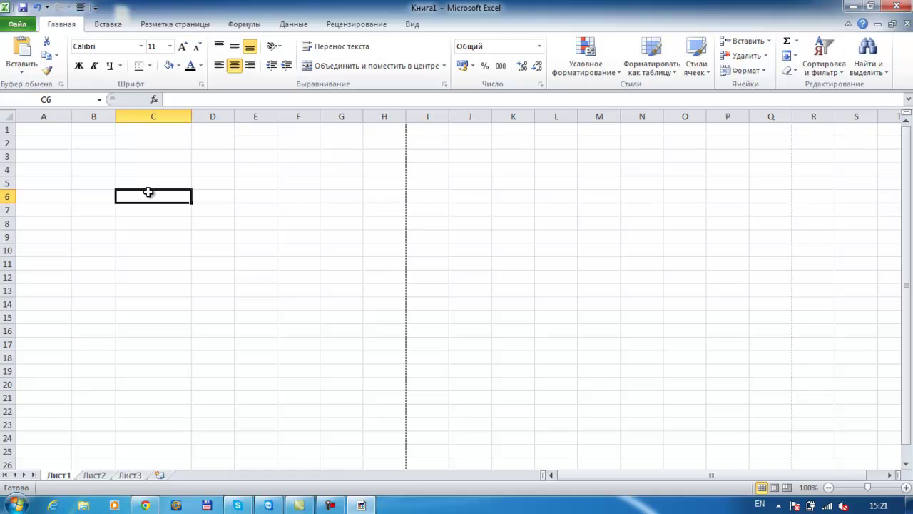
pyautogui.moveTo(190, 114); pyautogui.dragTo(160, 120)
pyautogui.click(153, 126)
# Enter the heading "Meyveler" in cell B5
pyautogui.click(96, 172)
pyautogui.click(93, 184)
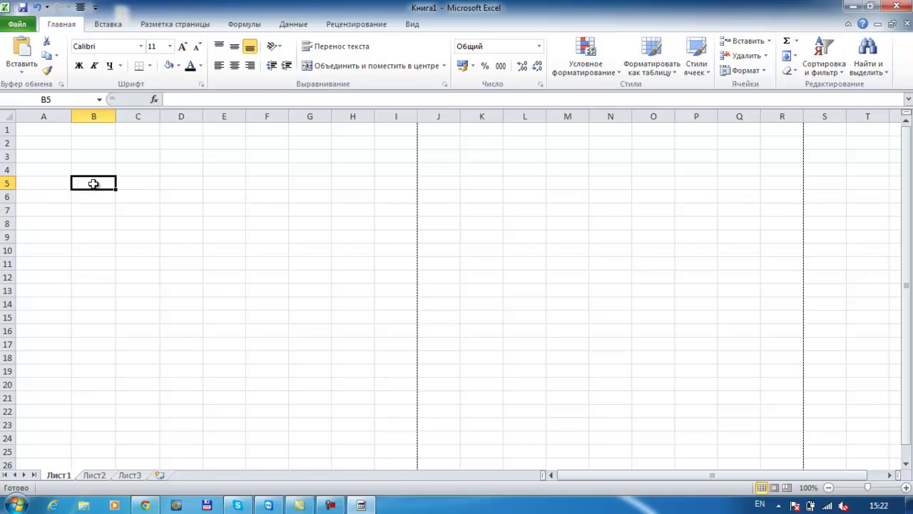
pyautogui.write('Meyveler')
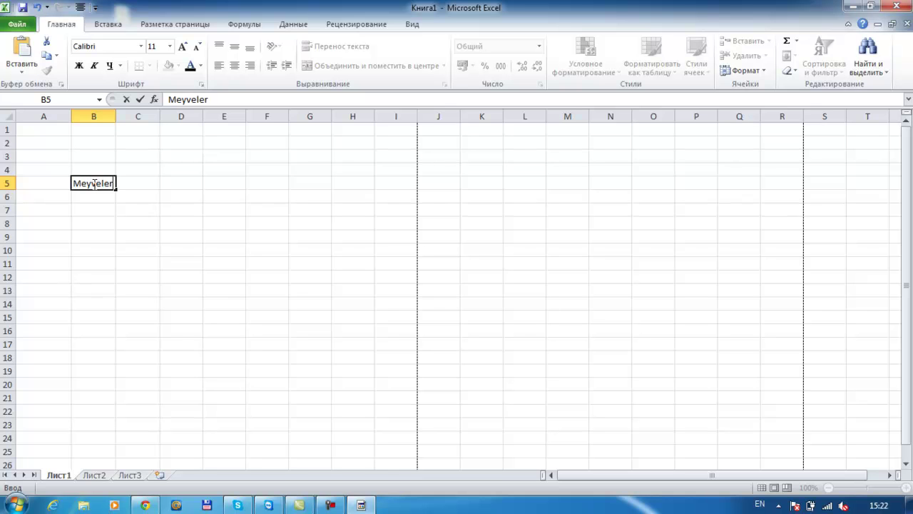
pyautogui.press('Return')
# Enter the heading "Terevezler" in cell C5 and leave it without italic formatting
pyautogui.press('Up')
pyautogui.press('Right')
pyautogui.hotkey('ctrl', 'i')
pyautogui.write('Tereve')
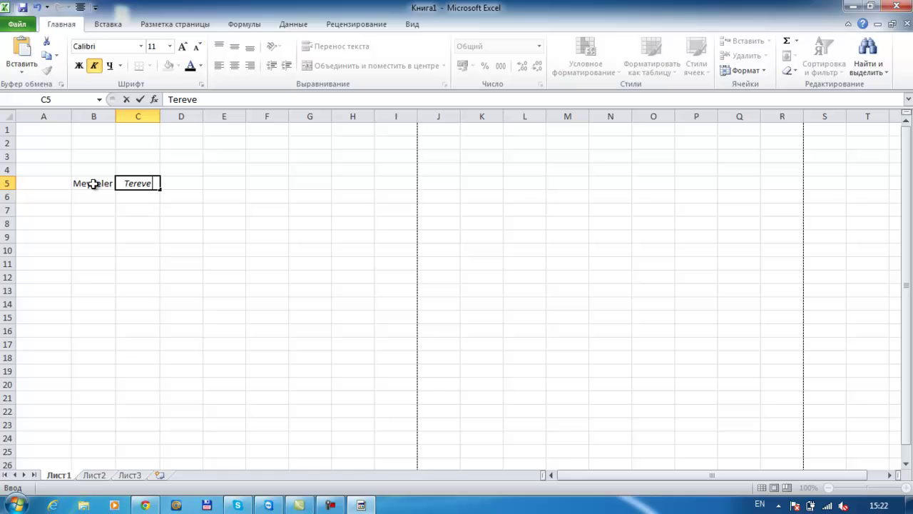
pyautogui.press('BackSpace')
pyautogui.write('ezler')
pyautogui.press('Return')
pyautogui.press('Up')
pyautogui.click(94, 65)
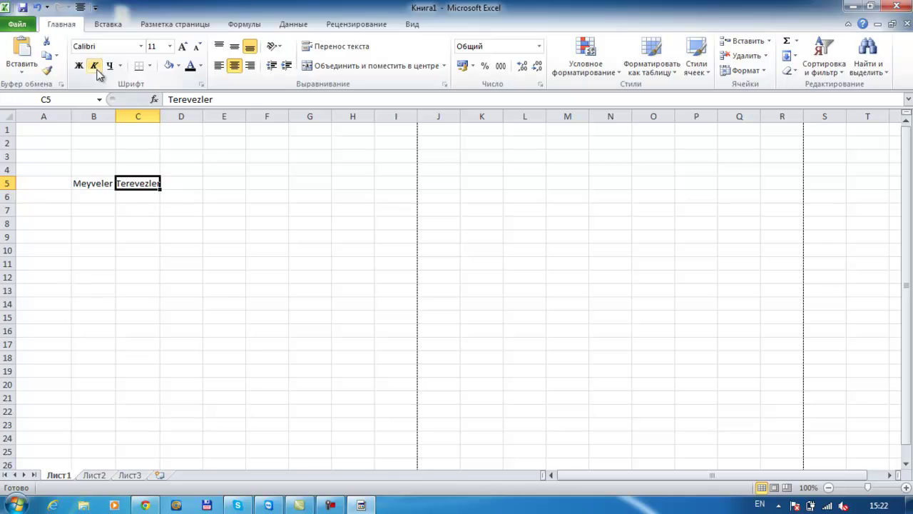
pyautogui.click(174, 186)
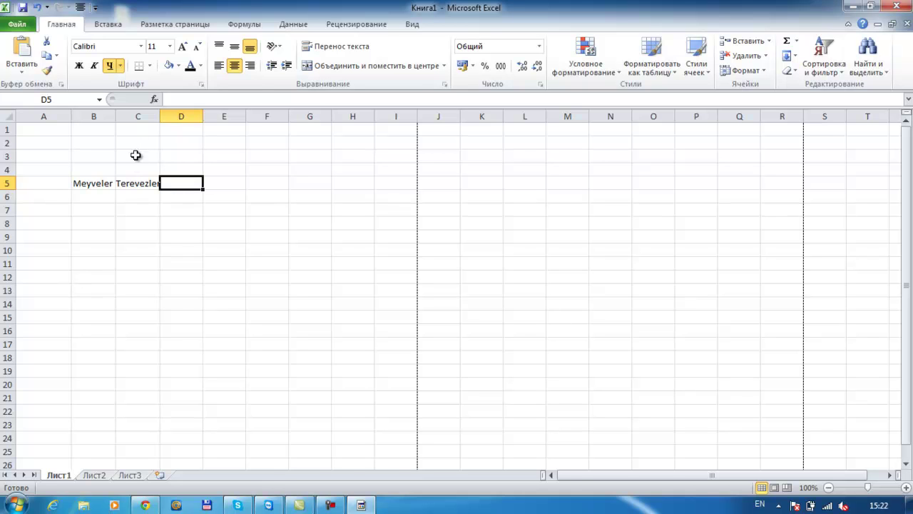
pyautogui.click(130, 183)
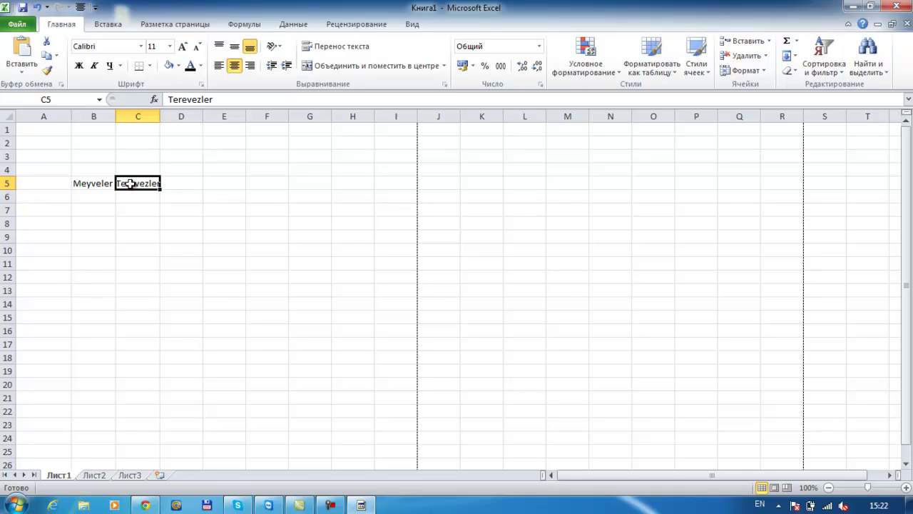
pyautogui.hotkey('ctrl', 'c')
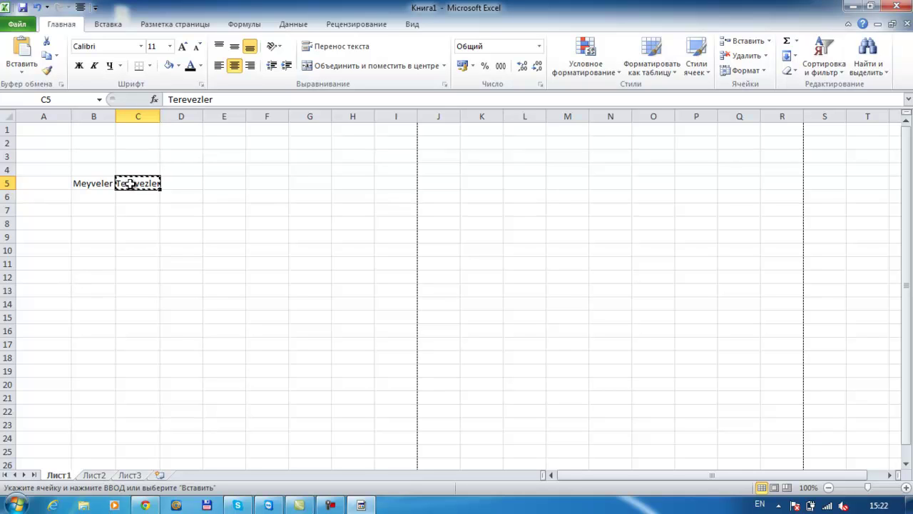
pyautogui.press('Escape')
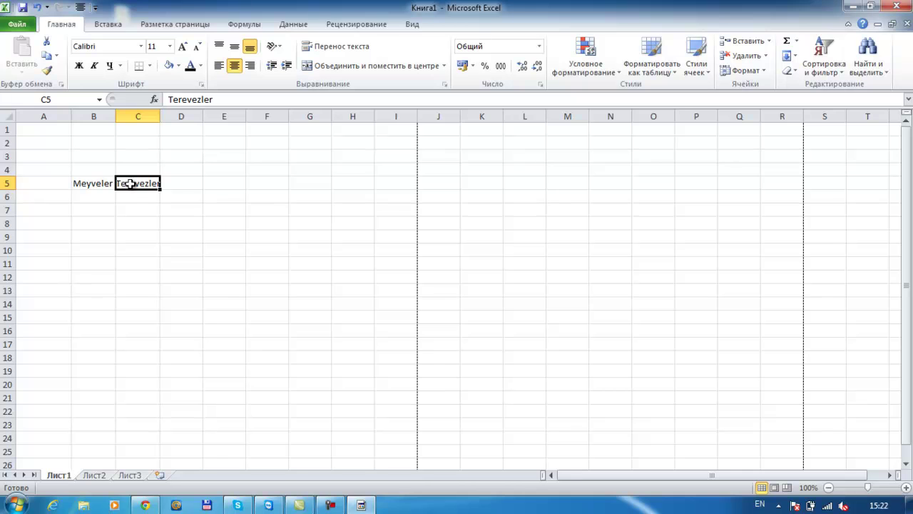
# Copy the "Meyveler" heading from B5 into B3 and delete the copy
pyautogui.click(94, 182)
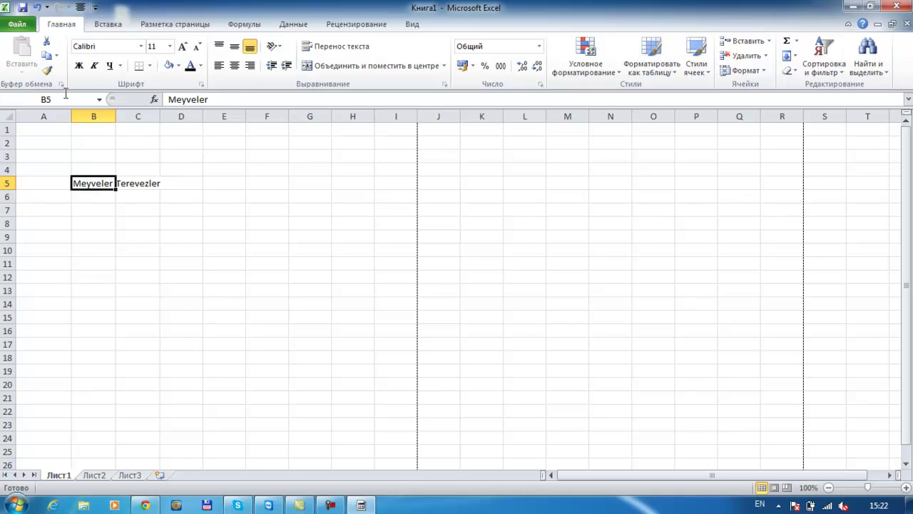
pyautogui.click(49, 57)
pyautogui.click(99, 152)
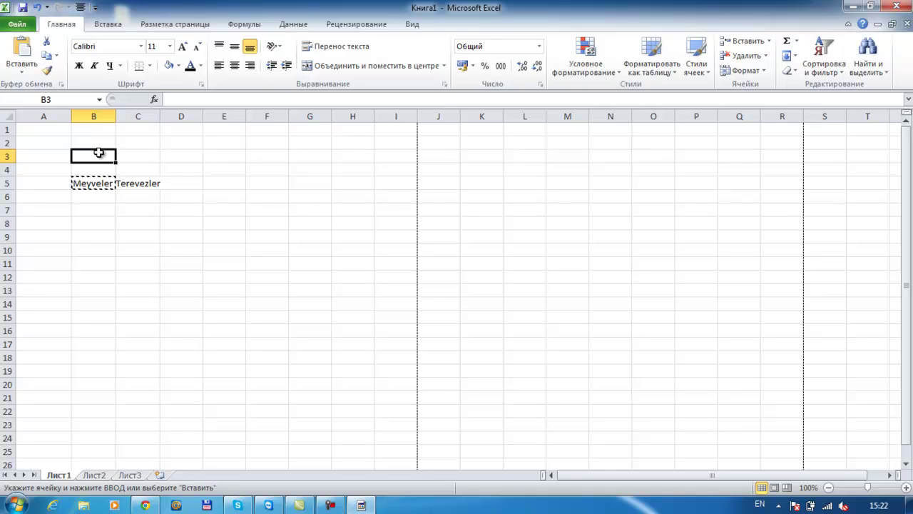
pyautogui.press('Return')
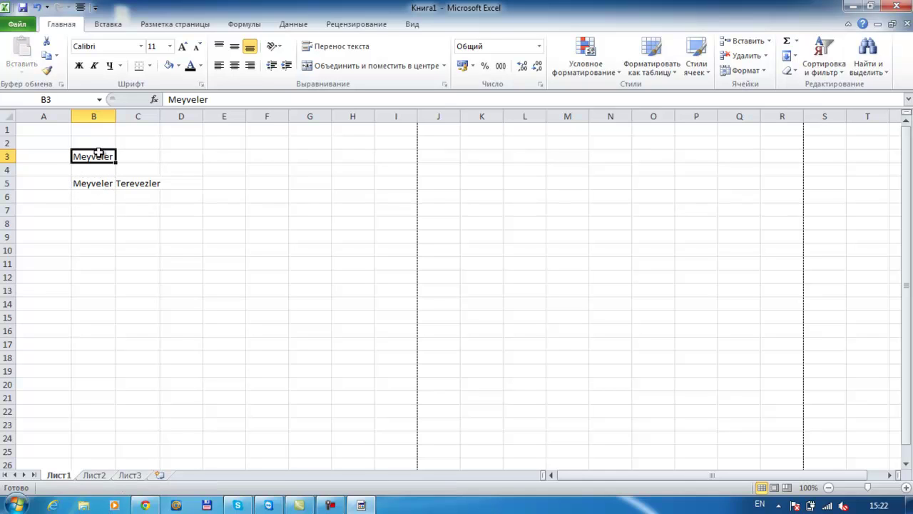
pyautogui.press('Delete')
# Move the "Terevezler" heading from C5 to F5 and widen column F to fit it
pyautogui.press('Right')
pyautogui.press('Up')
pyautogui.press('Down')
pyautogui.press('Down')
pyautogui.press('Down')
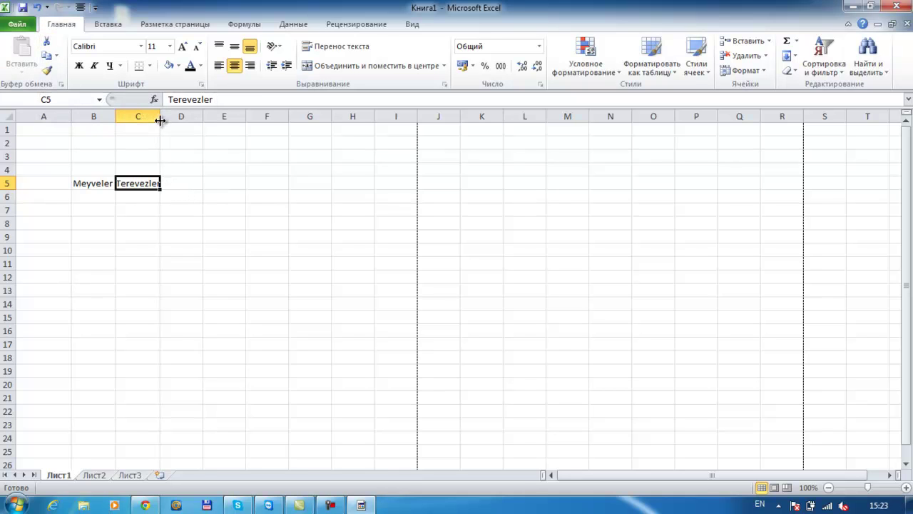
pyautogui.hotkey('ctrl', 'x')
pyautogui.click(264, 182)
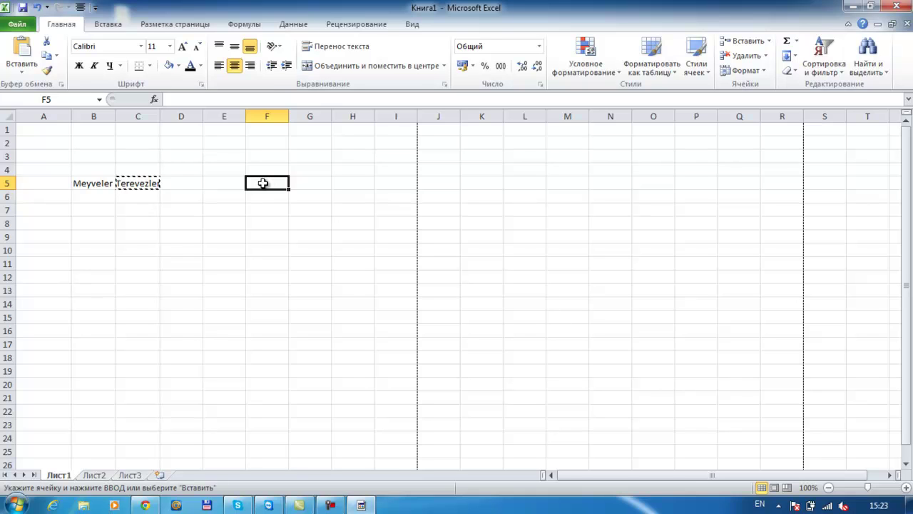
pyautogui.hotkey('ctrl', 'v')
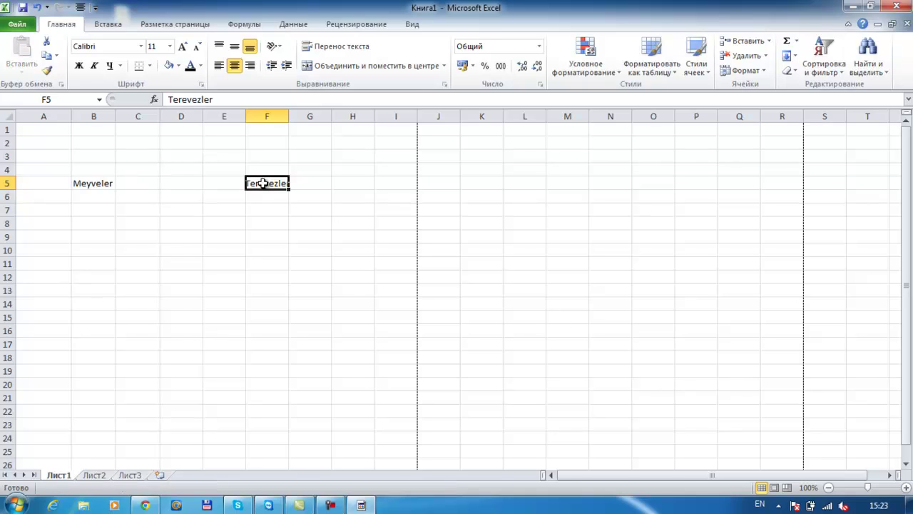
pyautogui.moveTo(290, 119); pyautogui.dragTo(296, 120)
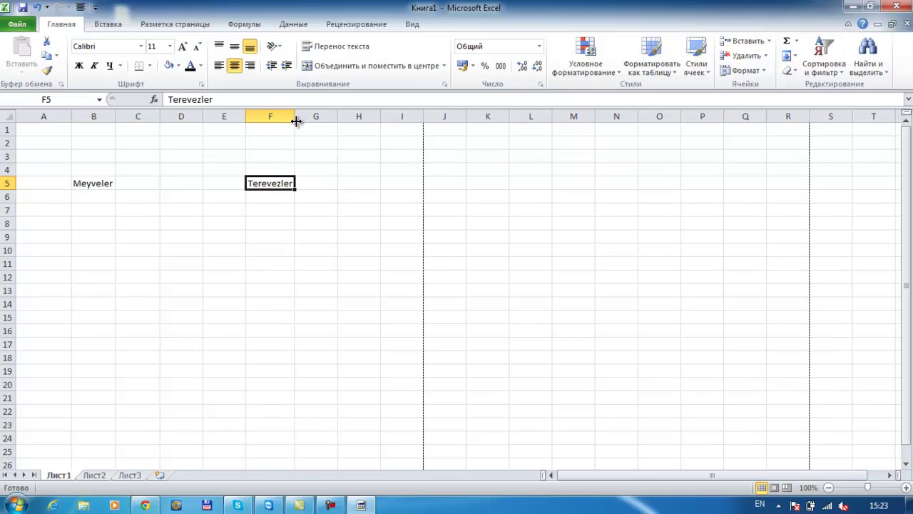
# List the fruits "Alma", "Armud" and "Gilas" in cells B6 to B8 under the "Meyveler" heading
pyautogui.click(106, 194)
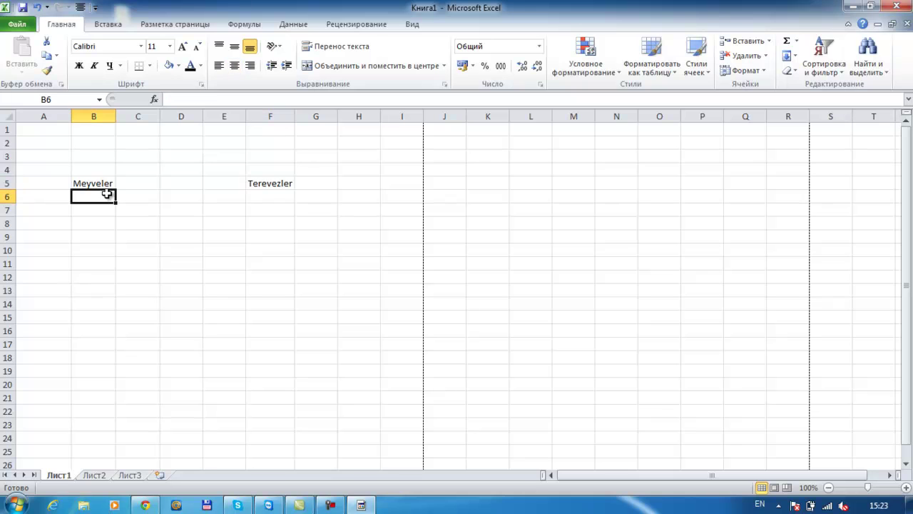
pyautogui.write('Alma')
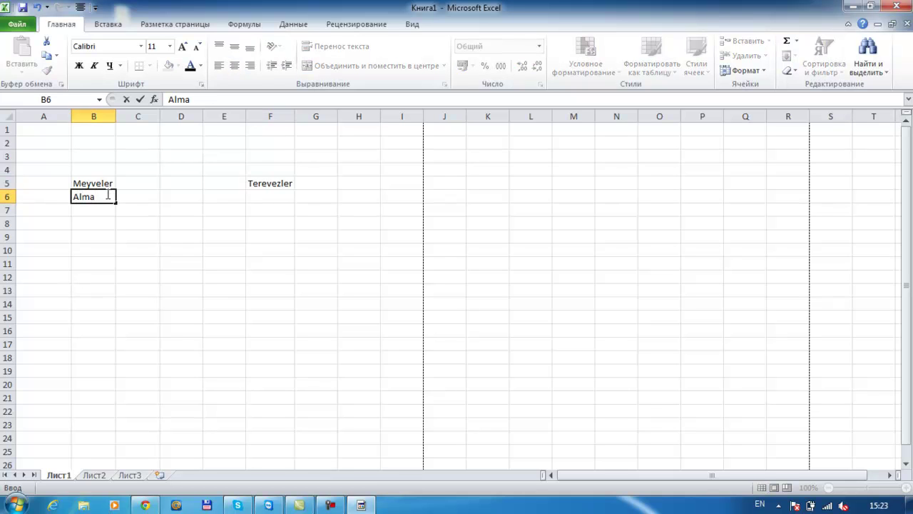
pyautogui.press('Return')
pyautogui.write('A')
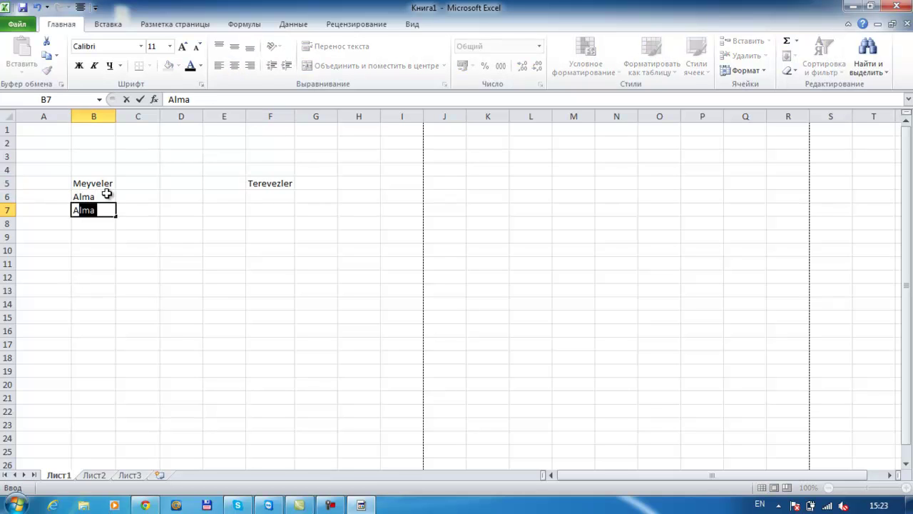
pyautogui.write('rmud')
pyautogui.press('Return')
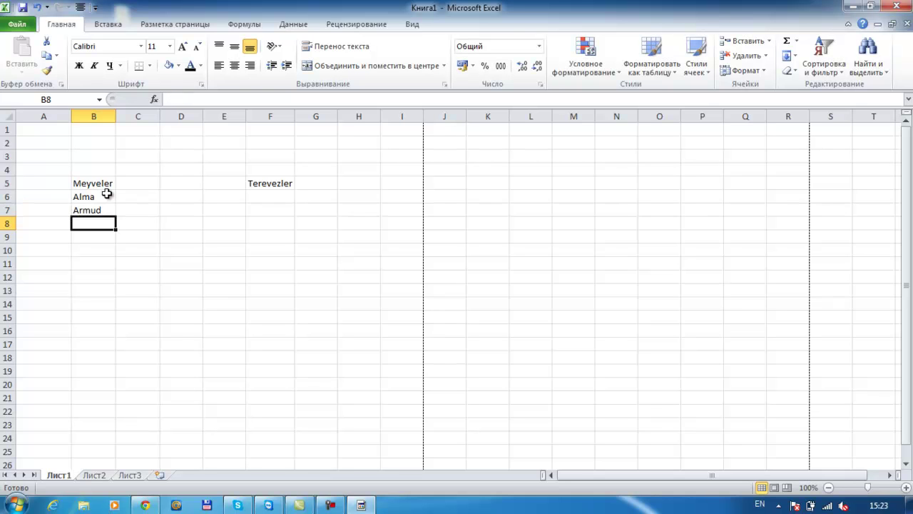
pyautogui.write('Gilas')
pyautogui.press('Return')
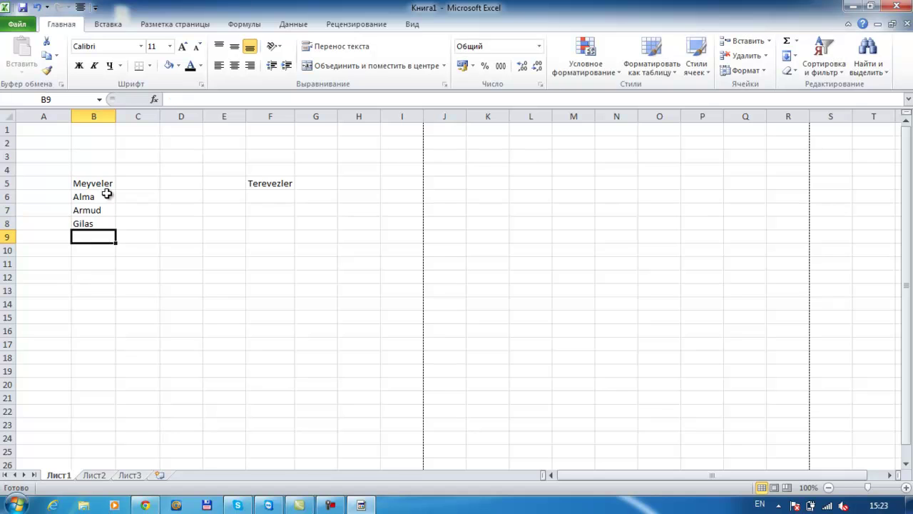
# Add "Banan" and "Portagal" to the fruit list in cells B9 and B10
pyautogui.write('Banan')
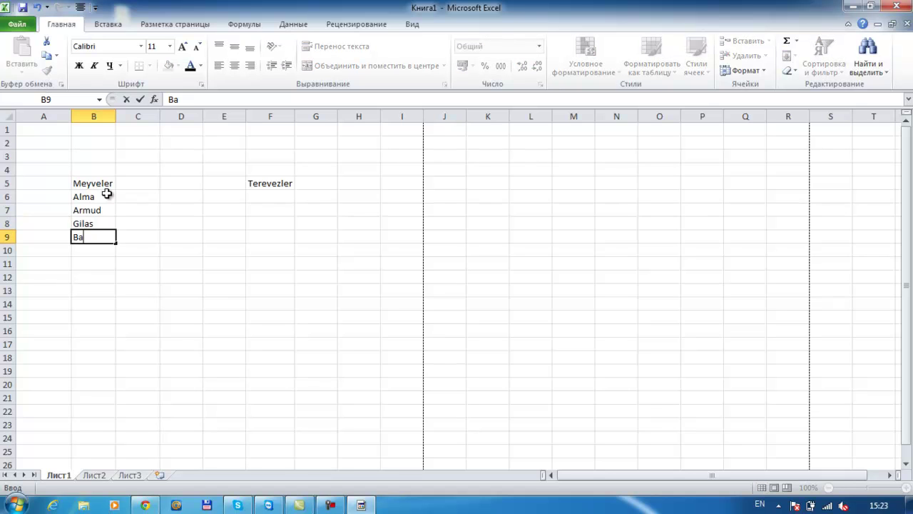
pyautogui.press('Return')
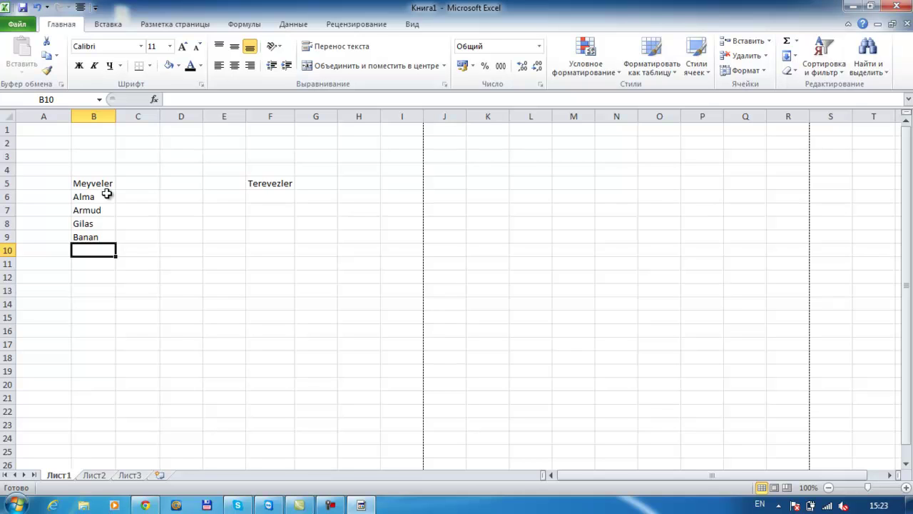
pyautogui.write('Pol')
pyautogui.press('BackSpace')
pyautogui.write('rtagal')
pyautogui.press('Return')
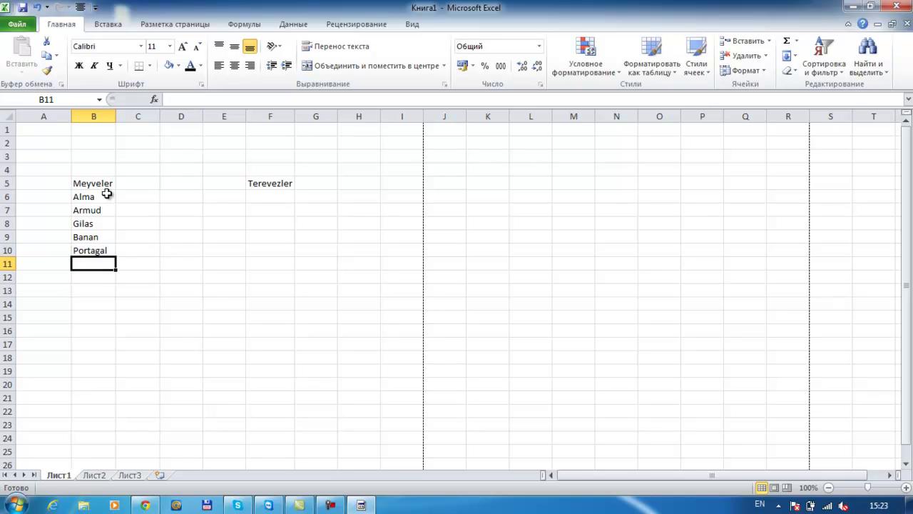
# List "Qarpiz" and "Yemis" in cells F6 and F7 under the "Terevezler" heading
pyautogui.press('Up')
pyautogui.press('Right')
pyautogui.press('Up')
pyautogui.press('Right')
pyautogui.press('Up')
pyautogui.press('Up')
pyautogui.press('Right')
pyautogui.press('Right')
pyautogui.press('Right')
pyautogui.press('Up')
pyautogui.press('Left')
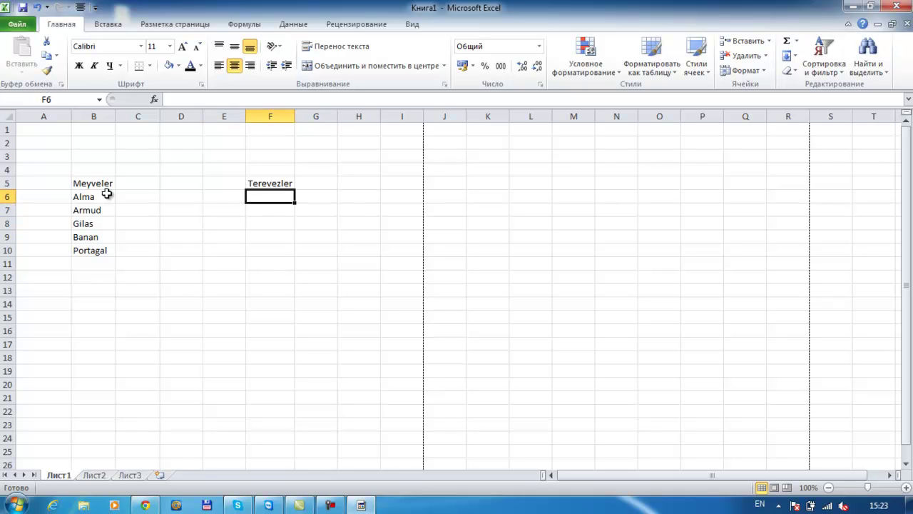
pyautogui.write('Qar')
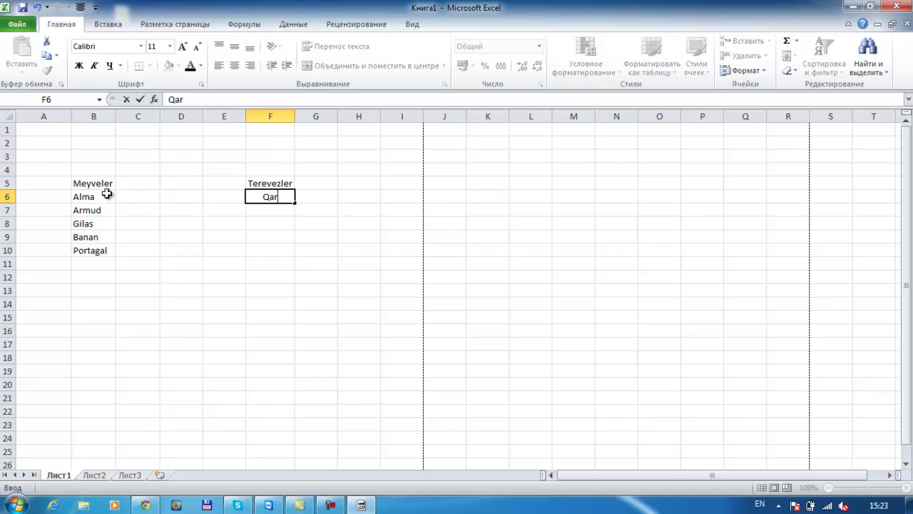
pyautogui.write('piz')
pyautogui.press('Return')
pyautogui.write('Yemis')
pyautogui.press('Return')
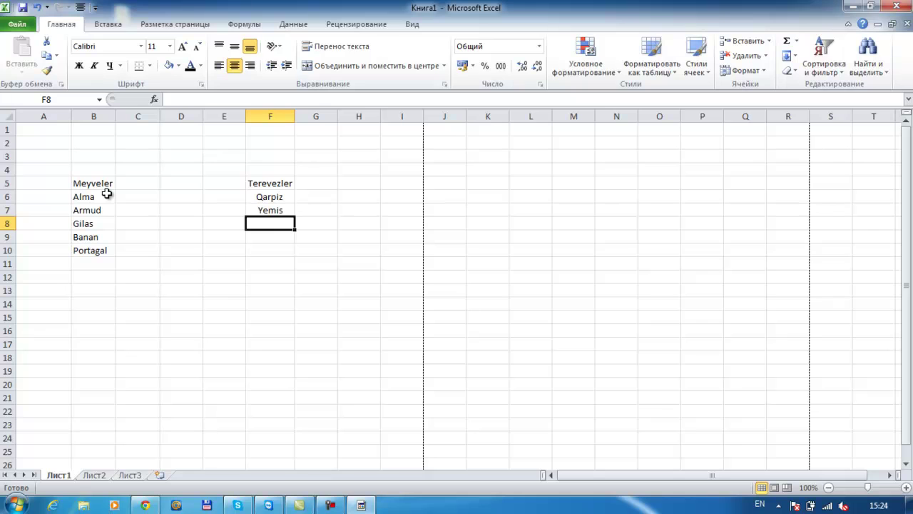
# Add "Kartof", "Sogan" and "Balqabaq" to the vegetable list in cells F8 to F10
pyautogui.write('G')
pyautogui.press('BackSpace')
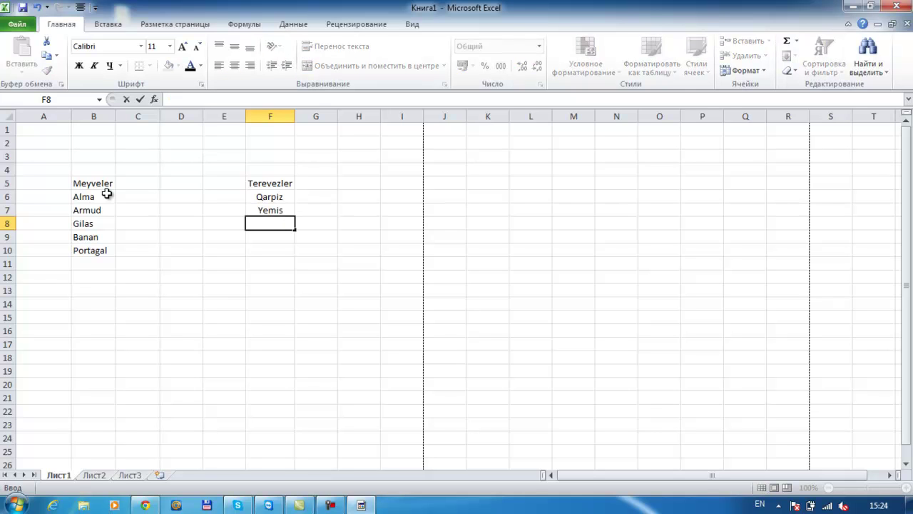
pyautogui.write('Kartof')
pyautogui.press('Return')
pyautogui.write('Sogan')
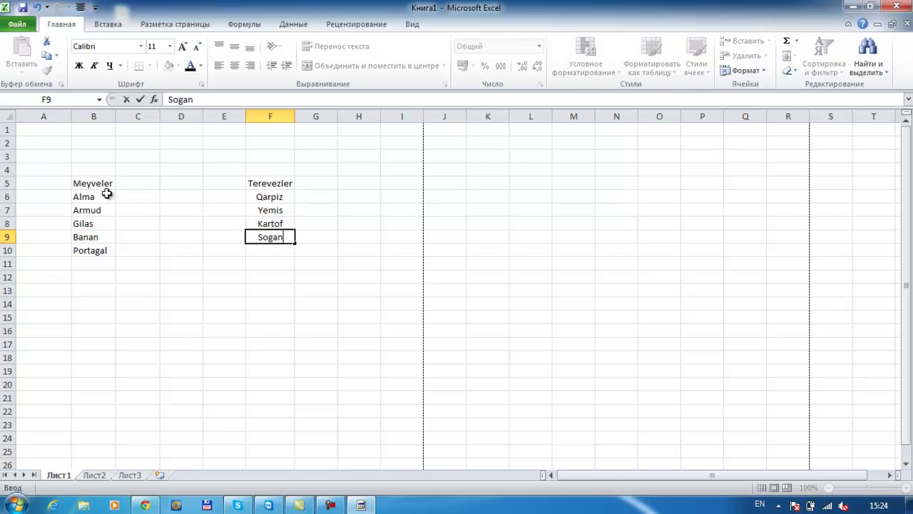
pyautogui.press('Return')
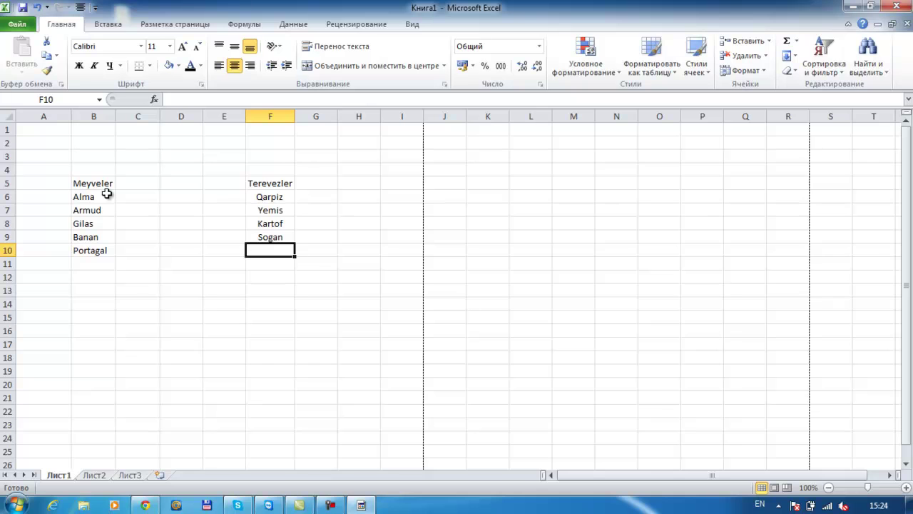
pyautogui.write('Balqabaq')
pyautogui.press('Return')
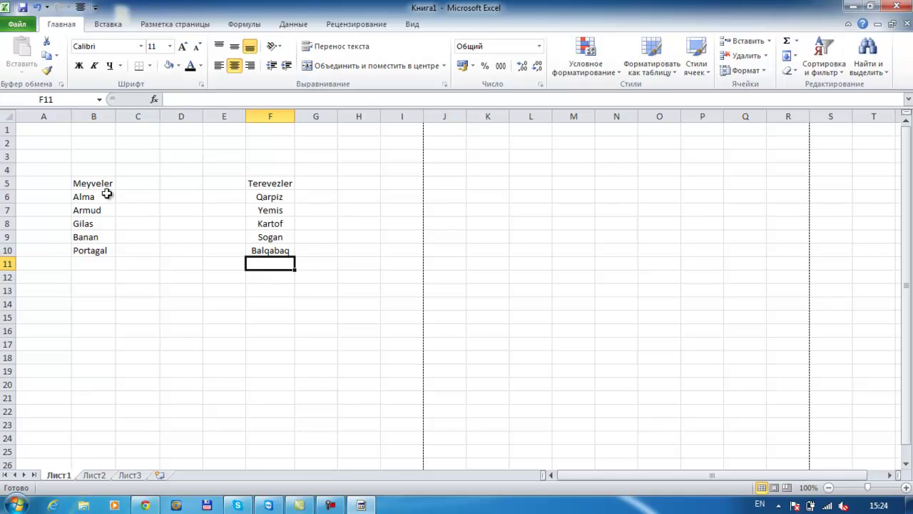
# Make the "Meyveler" heading in B5 and the "Terevezler" heading in F5 bold
pyautogui.press('Up')
pyautogui.press('Up')
pyautogui.press('Up')
pyautogui.press('Up')
pyautogui.press('Left')
pyautogui.press('Up')
pyautogui.press('Left')
pyautogui.press('Up')
pyautogui.press('Left')
pyautogui.press('Left')
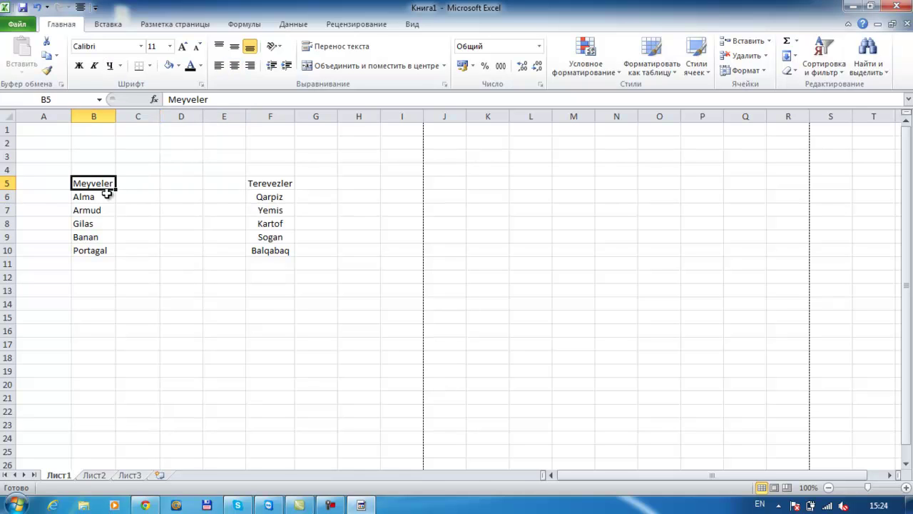
pyautogui.click(78, 65)
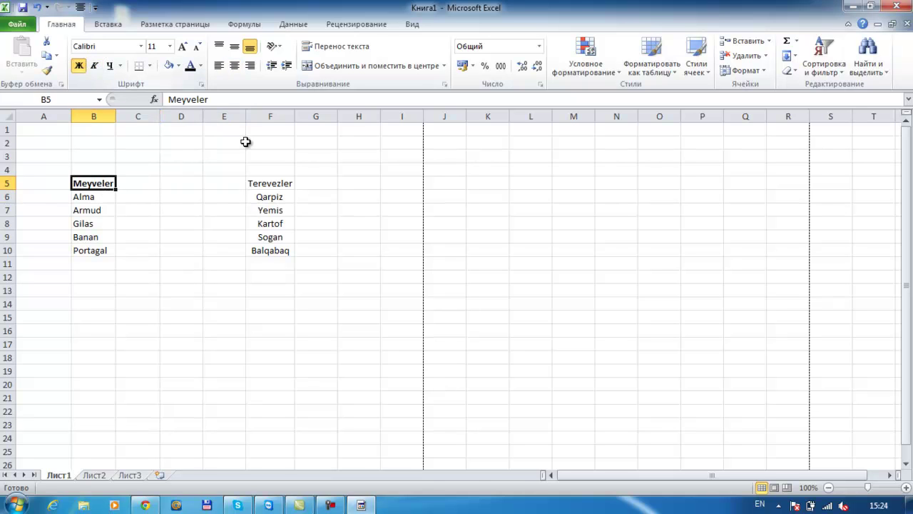
pyautogui.click(278, 192)
pyautogui.click(282, 185)
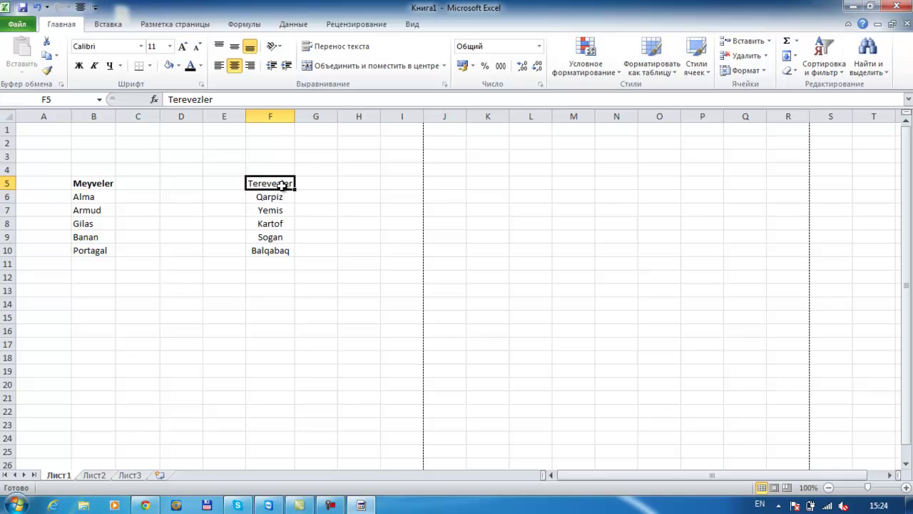
pyautogui.click(78, 65)
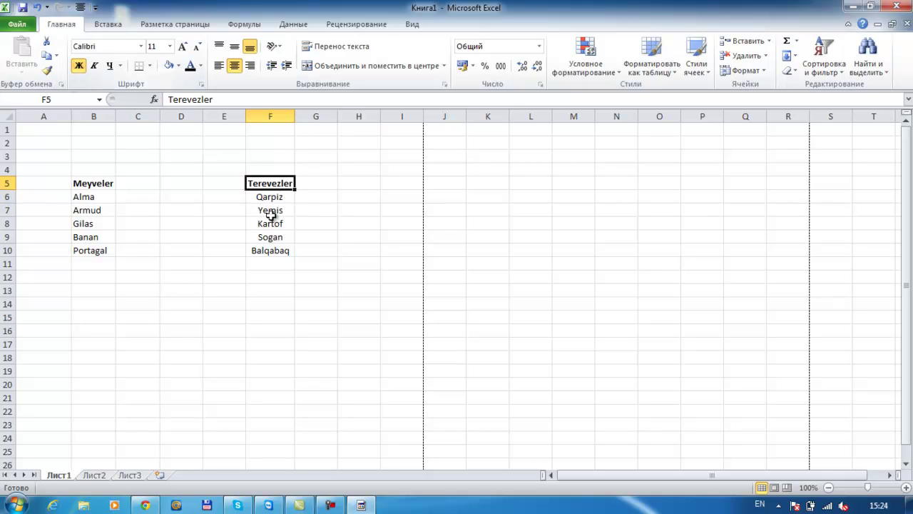
pyautogui.click(292, 199)
pyautogui.click(285, 182)
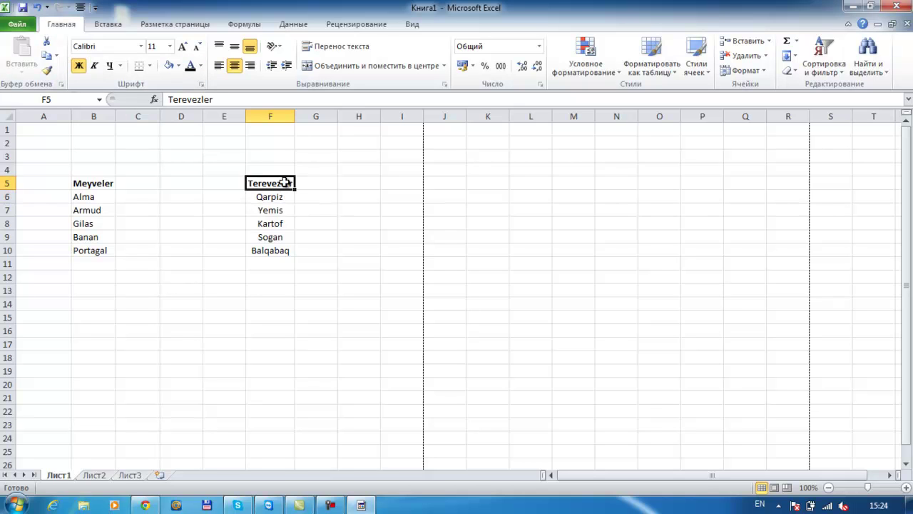
pyautogui.click(102, 182)
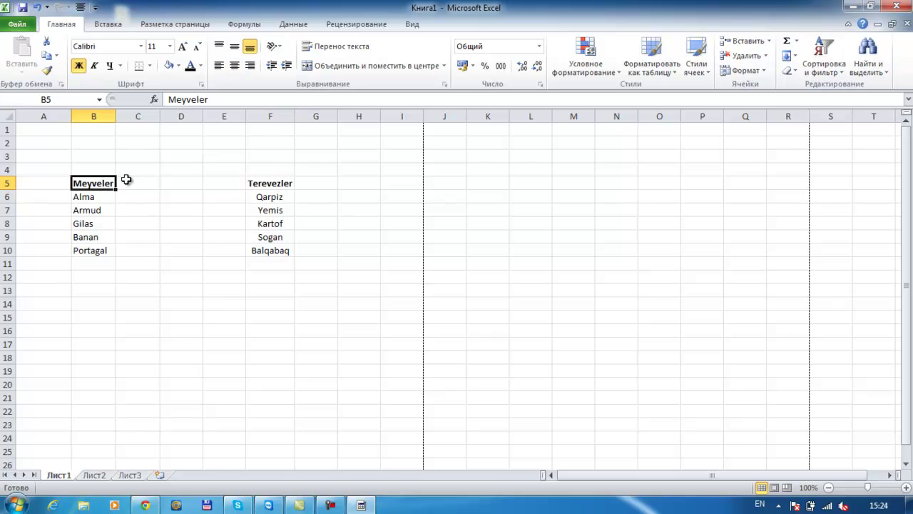
pyautogui.click(268, 179)
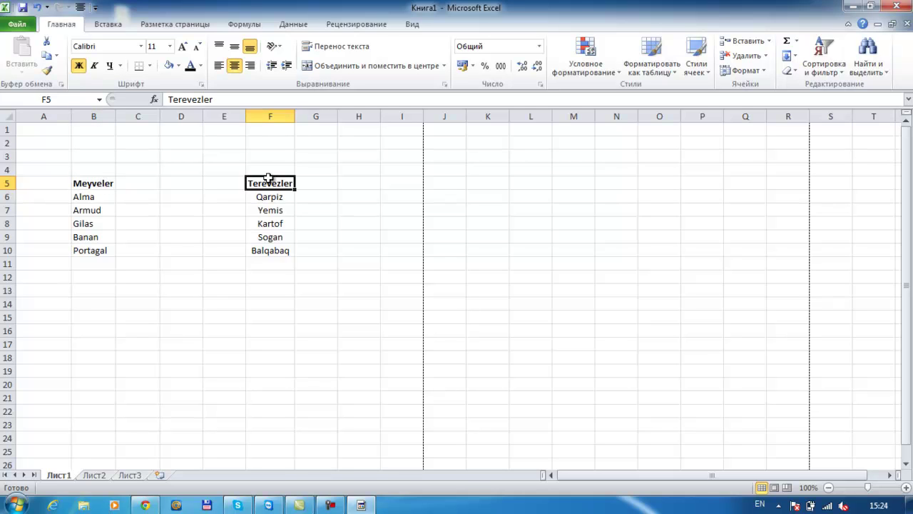
# Insert a blank row above the "Alma" and "Qarpiz" row and select cell B6 in it
pyautogui.click(101, 195)
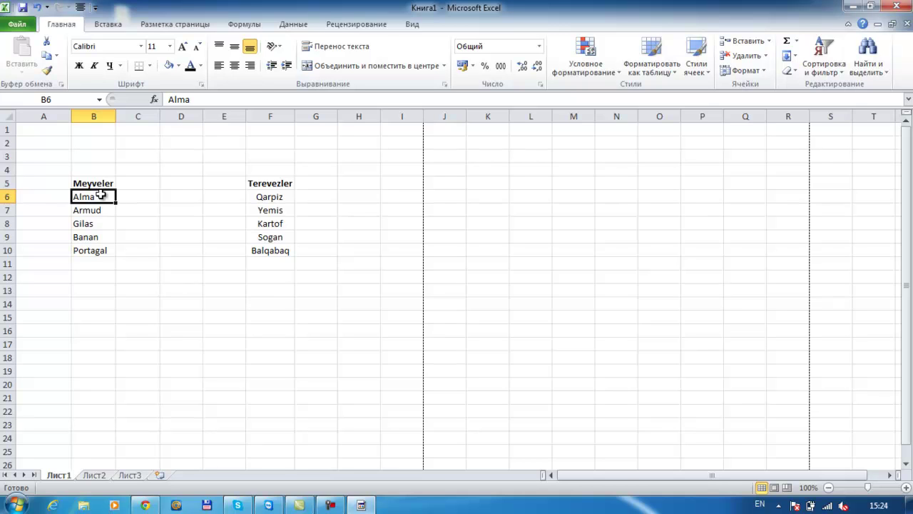
pyautogui.click(8, 196)
pyautogui.rightClick(10, 198)
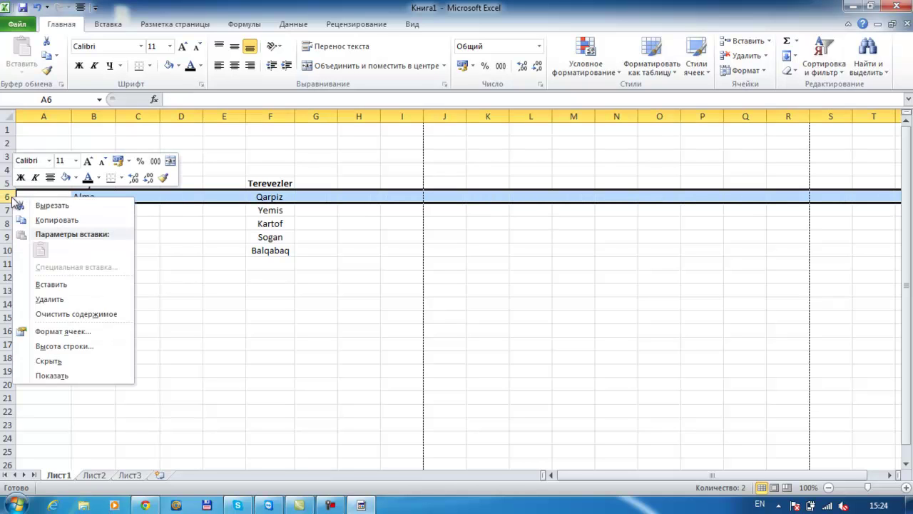
pyautogui.click(60, 284)
pyautogui.click(109, 211)
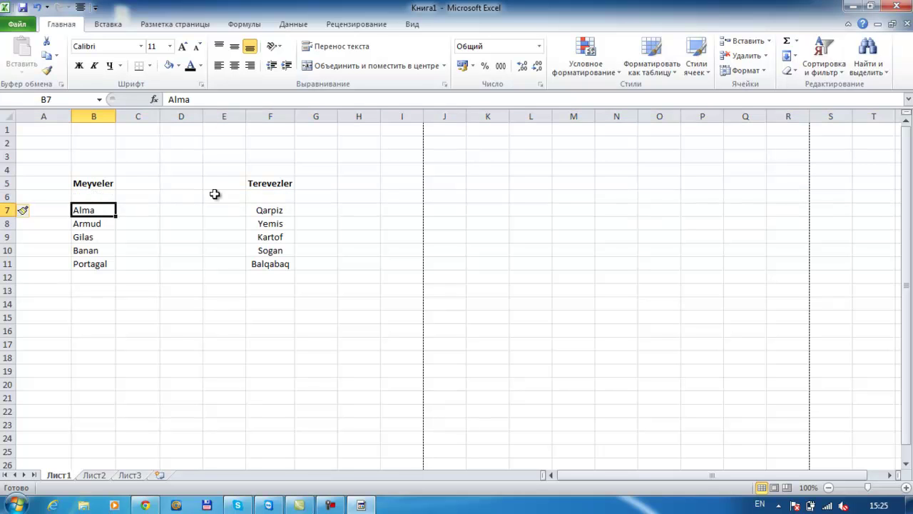
pyautogui.click(102, 198)
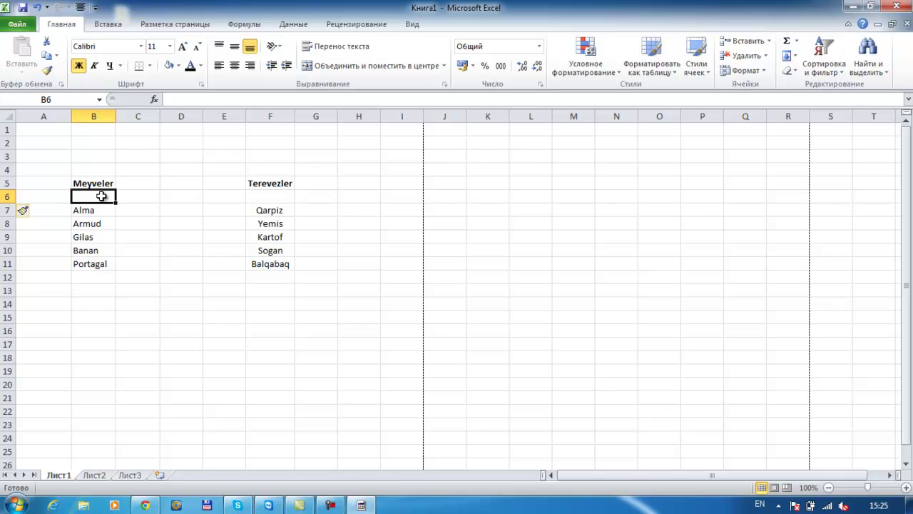
pyautogui.write('meh')
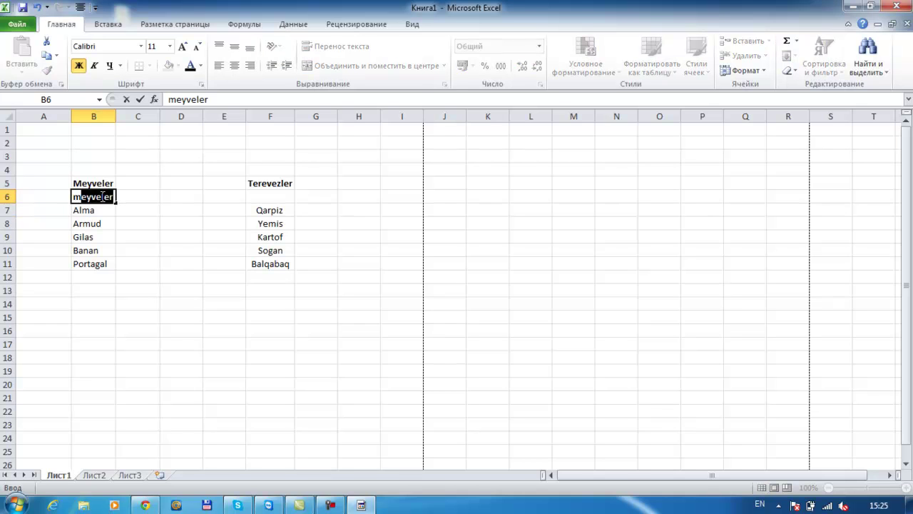
pyautogui.write('suli')
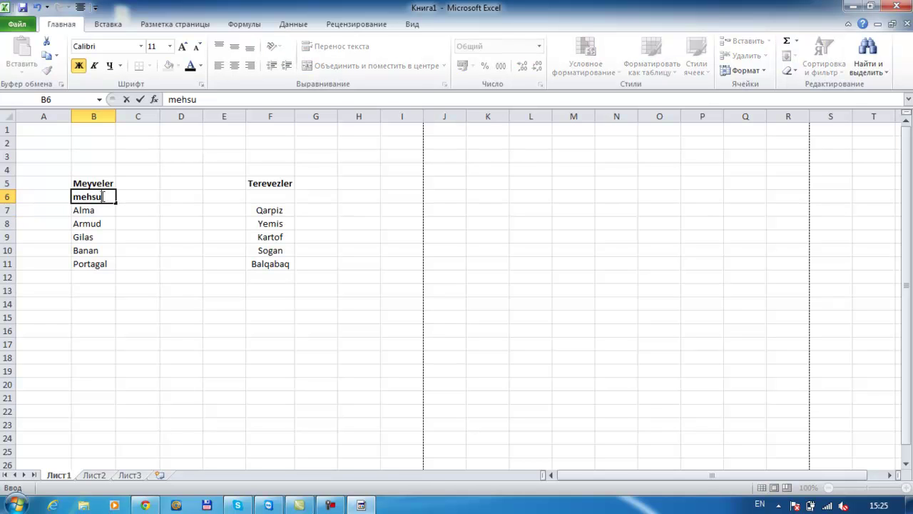
pyautogui.press('BackSpace')
pyautogui.press('BackSpace')
pyautogui.press('BackSpace')
pyautogui.press('BackSpace')
pyautogui.press('BackSpace')
pyautogui.press('BackSpace')
pyautogui.press('BackSpace')
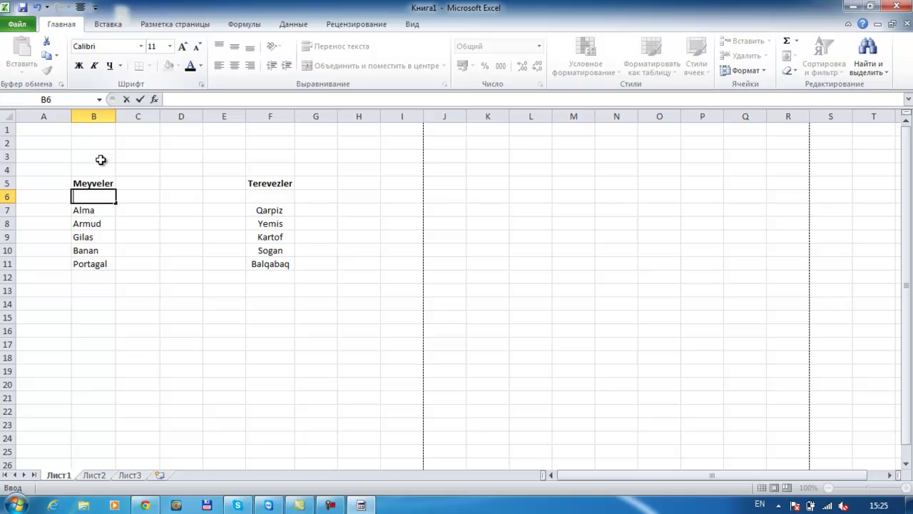
# Enter the column heading "mehsulun adi" in B6 and widen column B to fit it
pyautogui.write('me')
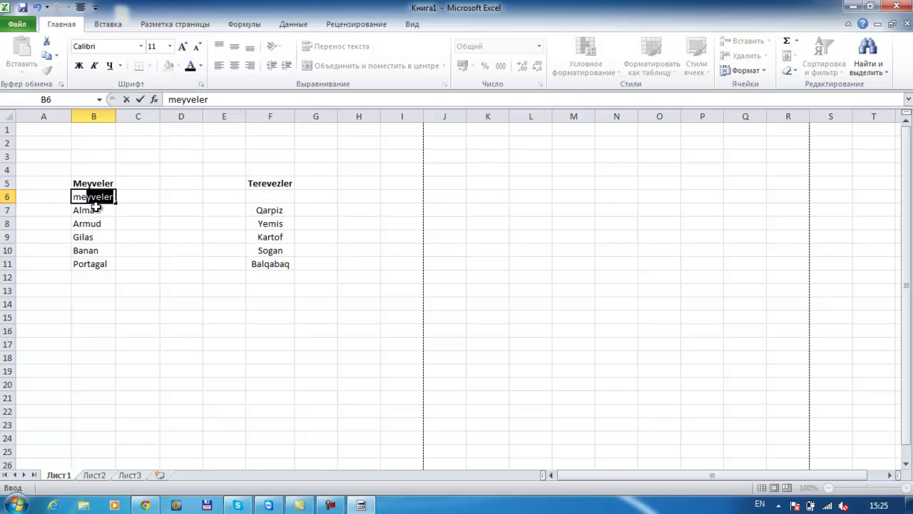
pyautogui.write('hsulun adi')
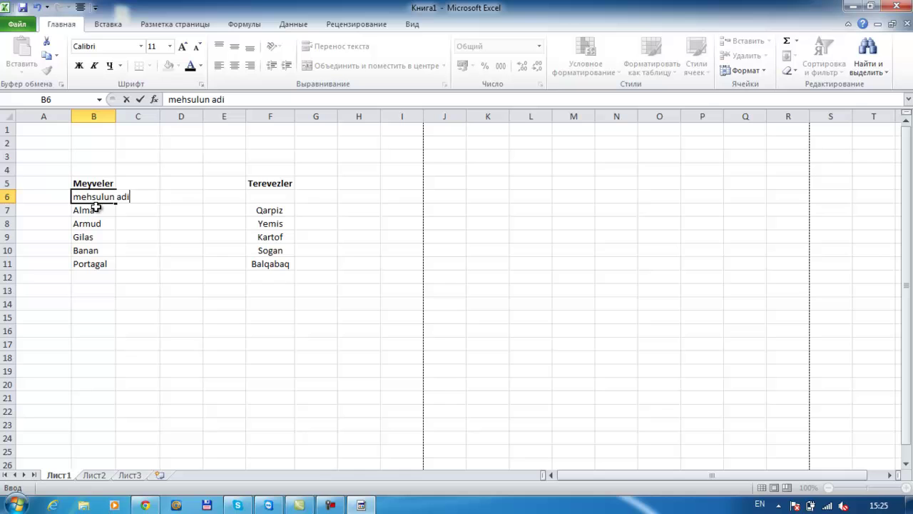
pyautogui.press('Return')
pyautogui.click(97, 197)
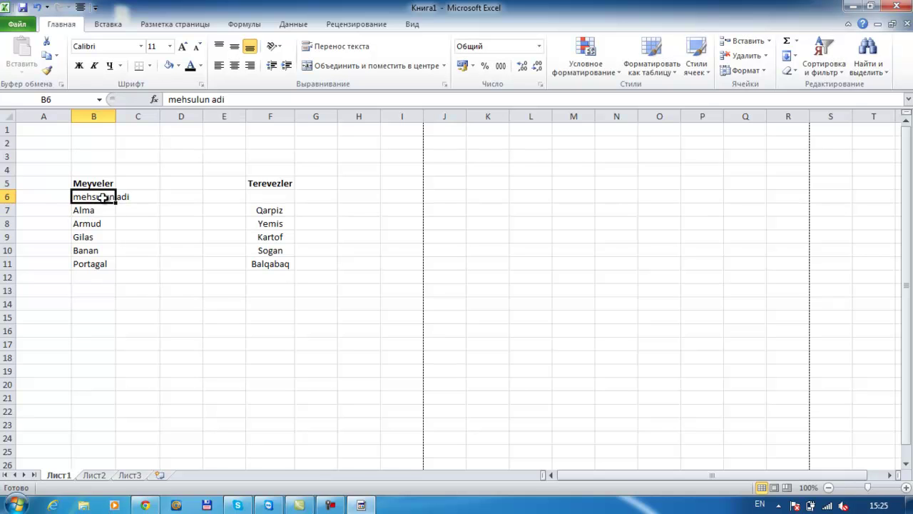
pyautogui.moveTo(114, 120); pyautogui.dragTo(133, 117)
# Enter the column headings "Cekisi" in C6 and "qiymeti", underlined, in D6
pyautogui.click(169, 193)
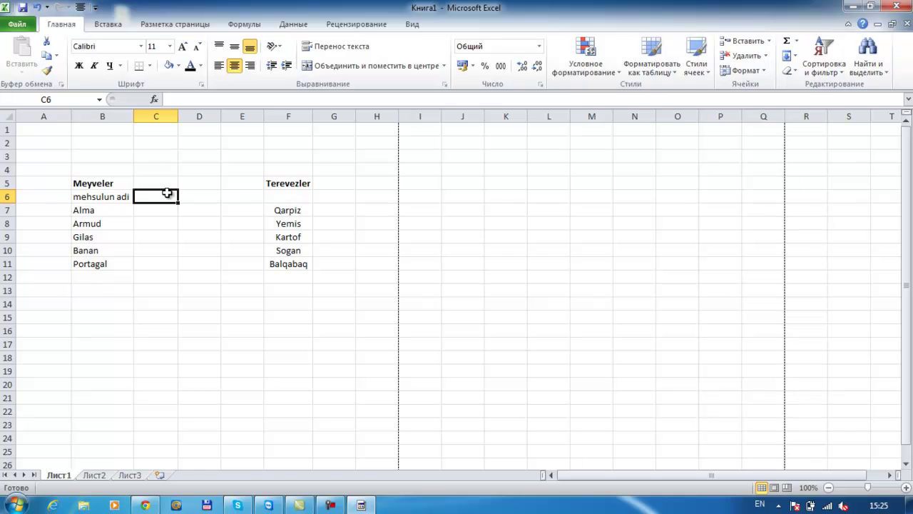
pyautogui.write('Cekisi')
pyautogui.press('Return')
pyautogui.click(167, 193)
pyautogui.press('Down')
pyautogui.press('Right')
pyautogui.press('Up')
pyautogui.hotkey('ctrl', 'u')
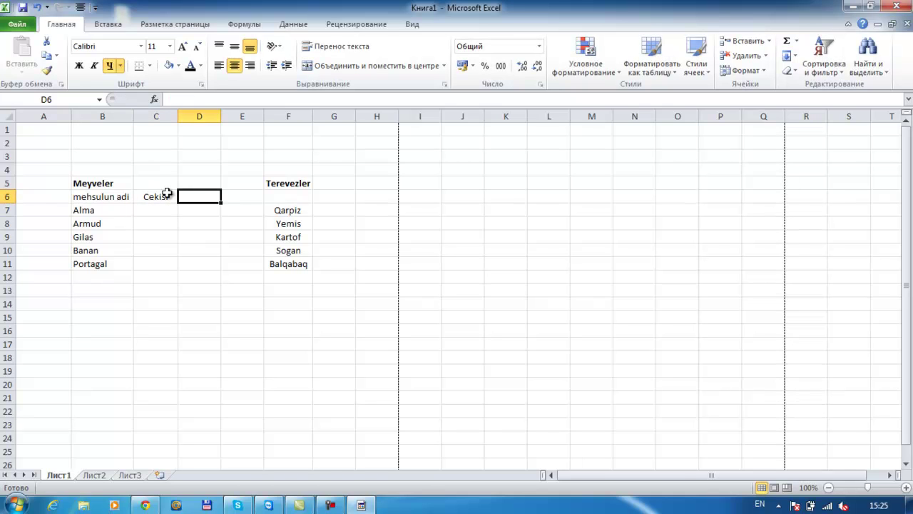
pyautogui.write('qi')
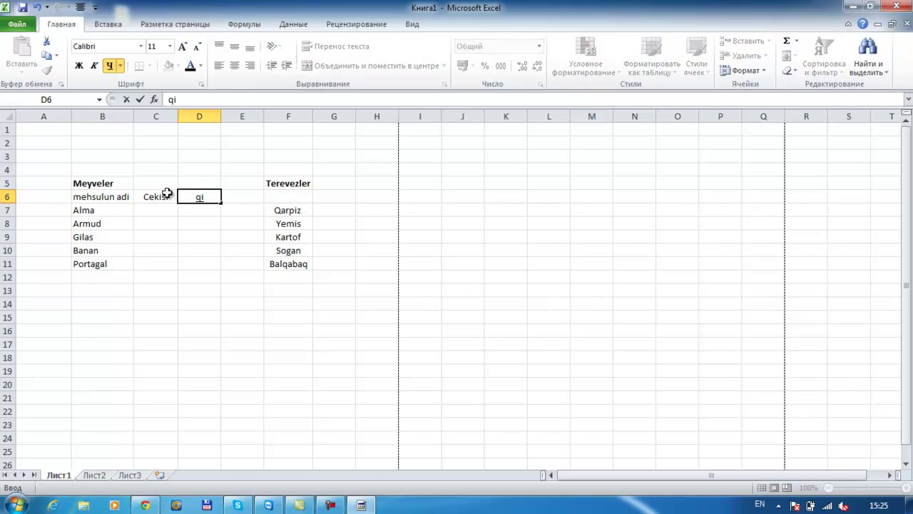
pyautogui.write('ymeti')
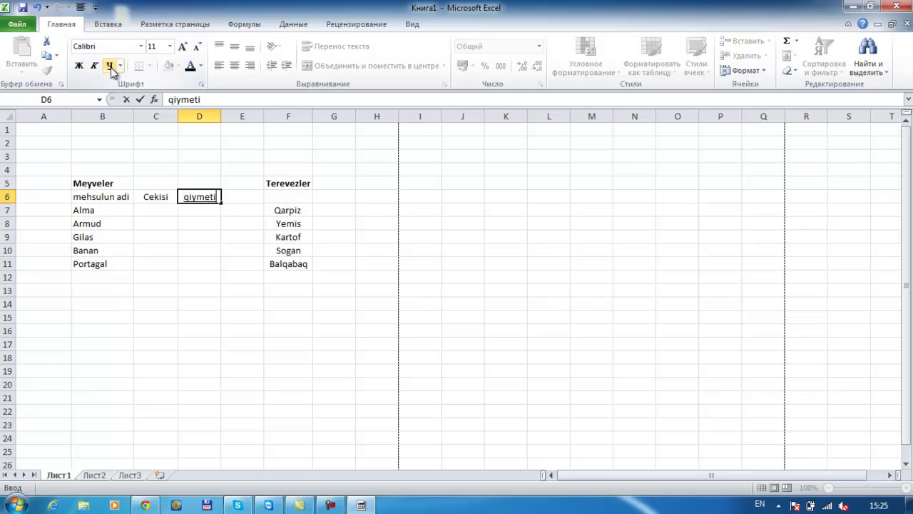
pyautogui.click(216, 207)
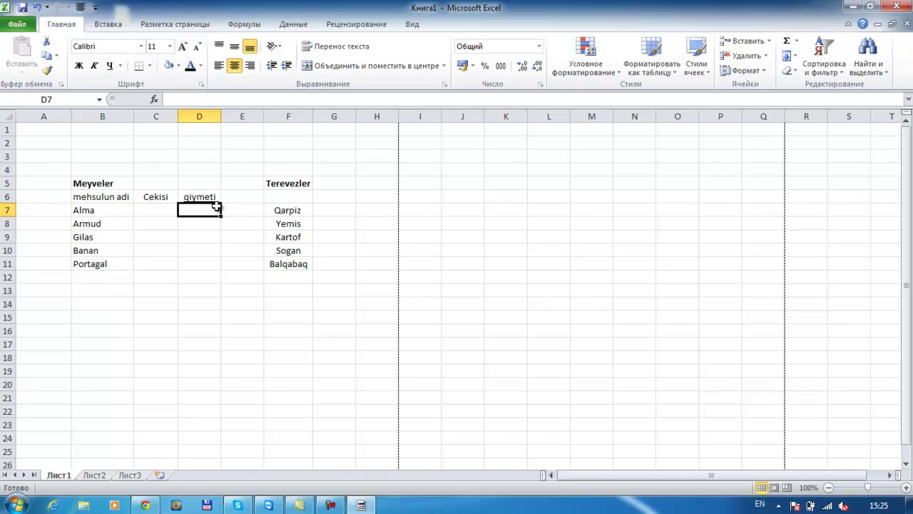
# Remove the underline from the "qiymeti" heading in D6 and enter the heading "Cemi" in E6
pyautogui.click(209, 197)
pyautogui.click(110, 66)
pyautogui.click(110, 66)
pyautogui.click(245, 199)
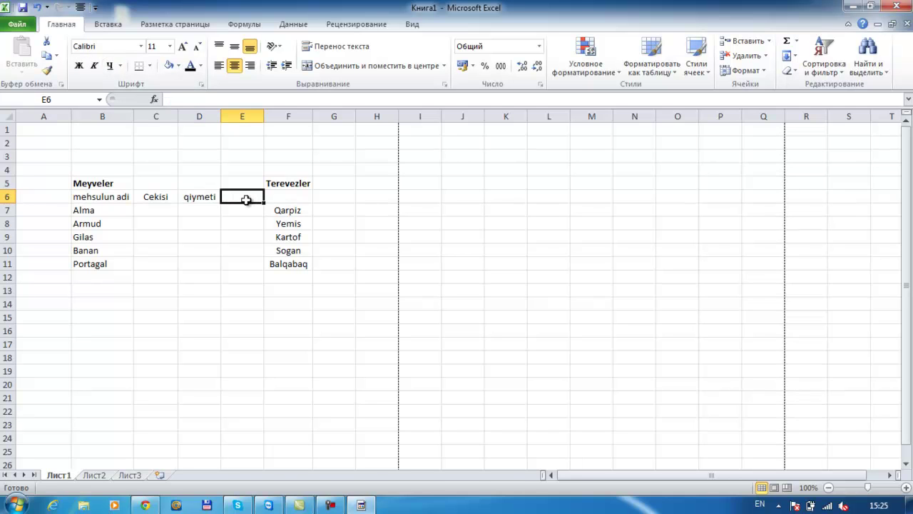
pyautogui.write('Cemi')
pyautogui.press('Return')
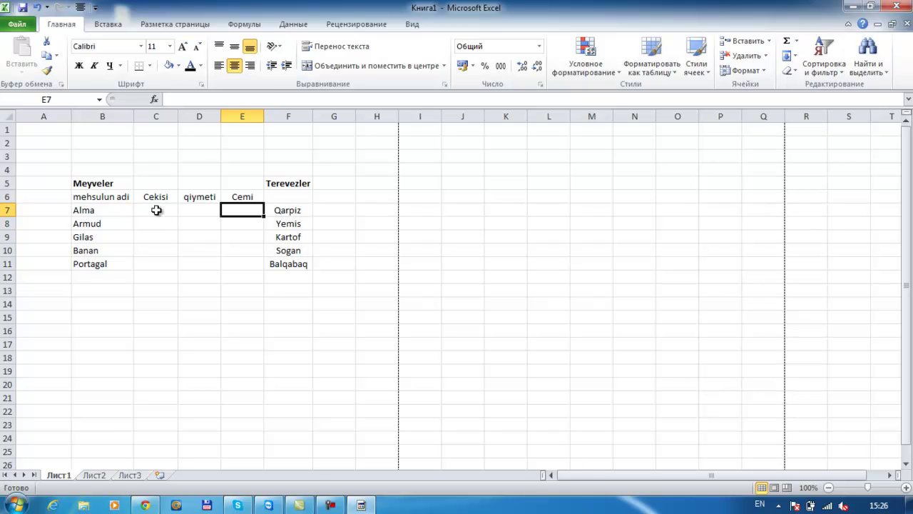
# Merge cells B5 to E5 and center the "Meyveler" heading across them
pyautogui.moveTo(114, 183); pyautogui.dragTo(227, 180)
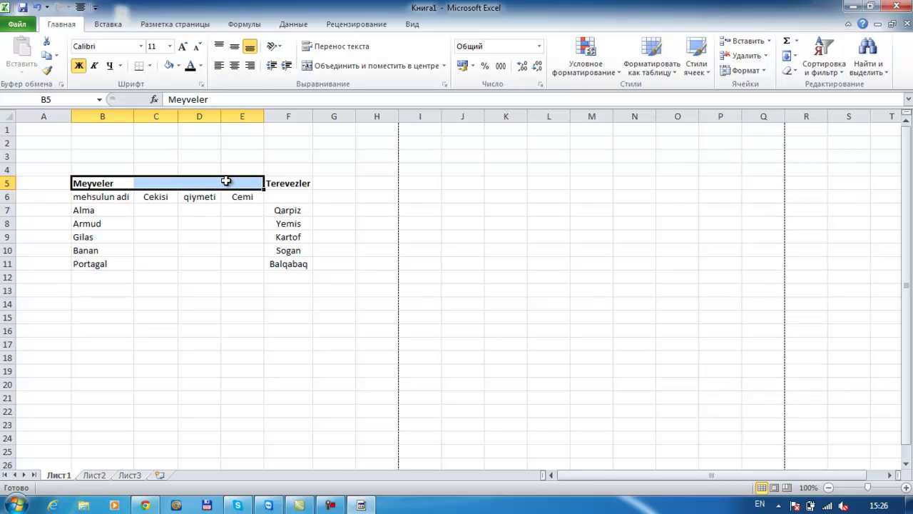
pyautogui.click(118, 183)
pyautogui.moveTo(119, 183); pyautogui.dragTo(236, 189)
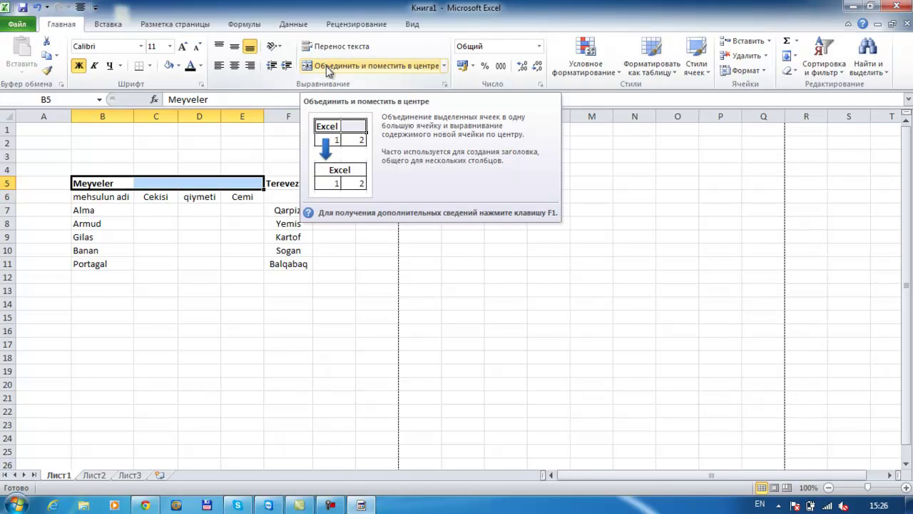
pyautogui.click(334, 65)
pyautogui.click(218, 201)
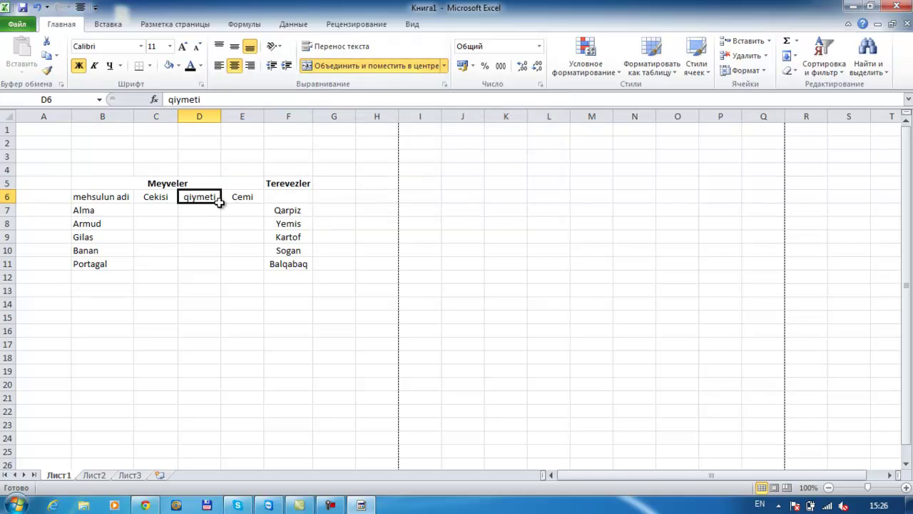
pyautogui.click(197, 170)
pyautogui.press('Up')
pyautogui.press('Left')
pyautogui.press('Left')
pyautogui.press('Down')
pyautogui.press('Down')
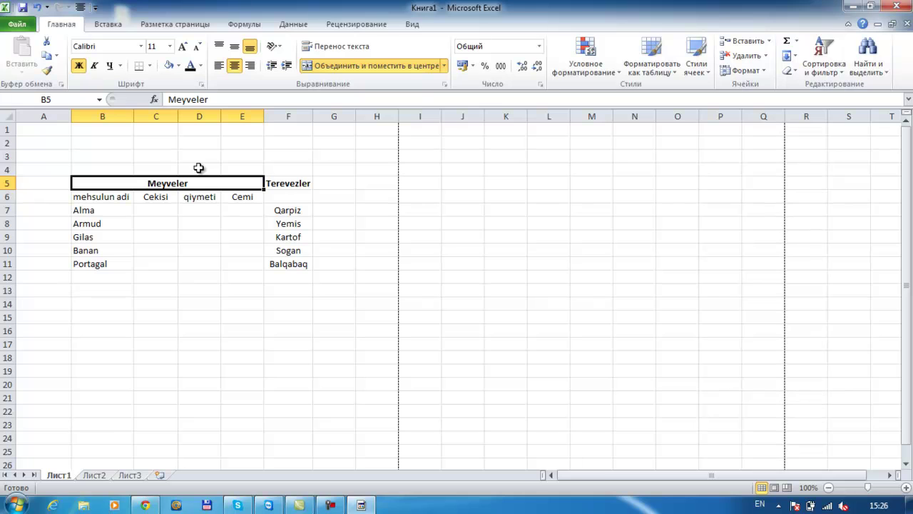
# Narrow the empty column A in front of the fruit table
pyautogui.press('Down')
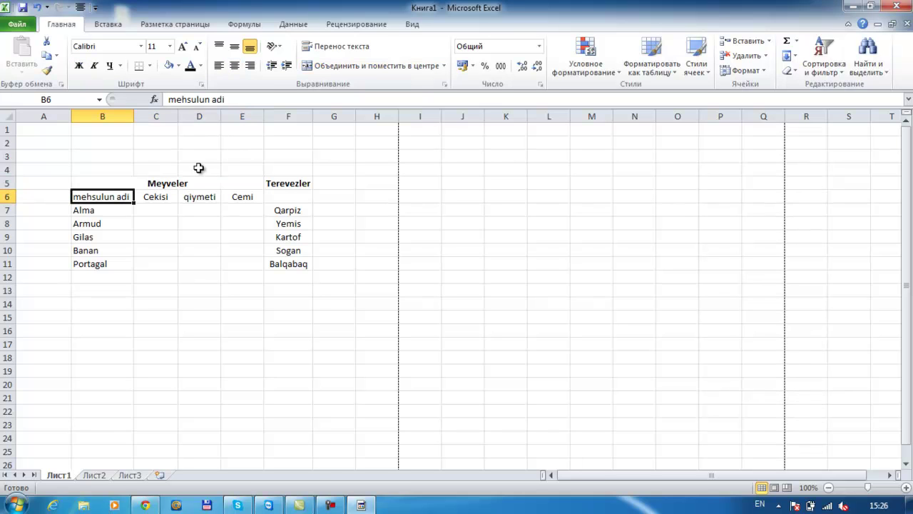
pyautogui.press('Up')
pyautogui.press('Right')
pyautogui.press('Down')
pyautogui.press('Down')
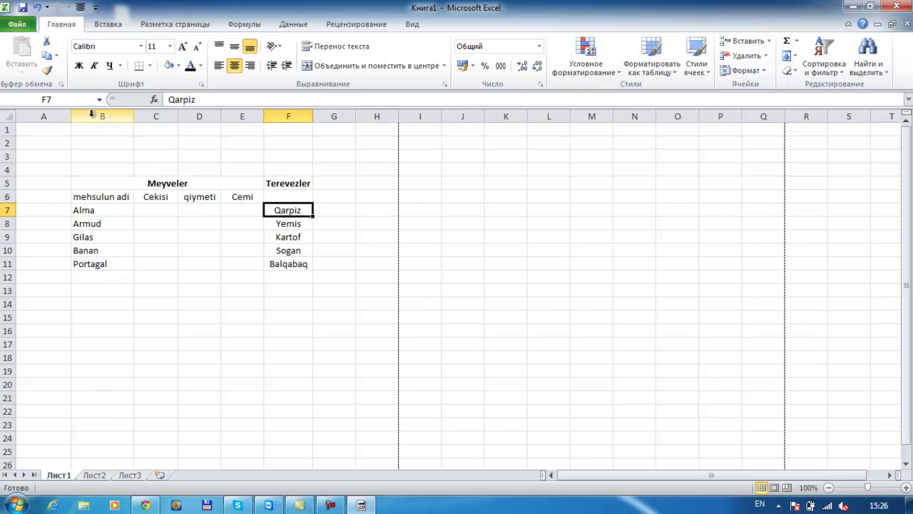
pyautogui.moveTo(71, 115); pyautogui.dragTo(53, 114)
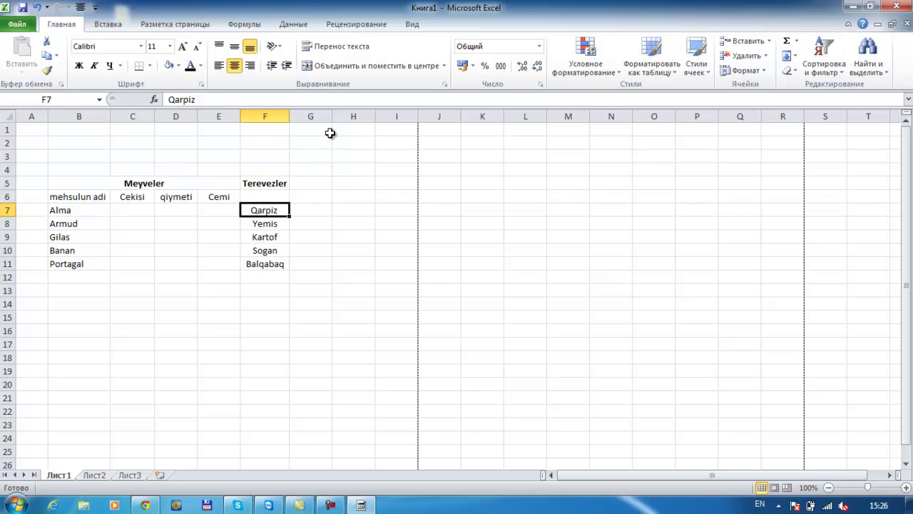
# Copy the headings Cekisi, qiymeti and Cemi from C6:E6 to G6:I6 for the vegetable table
pyautogui.moveTo(143, 198); pyautogui.dragTo(235, 194)
pyautogui.hotkey('ctrl', 'c')
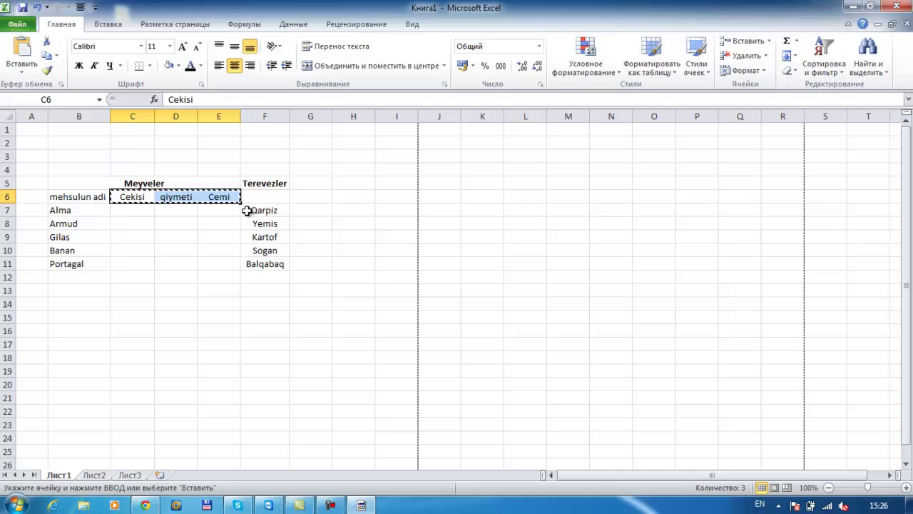
pyautogui.click(311, 197)
pyautogui.press('Return')
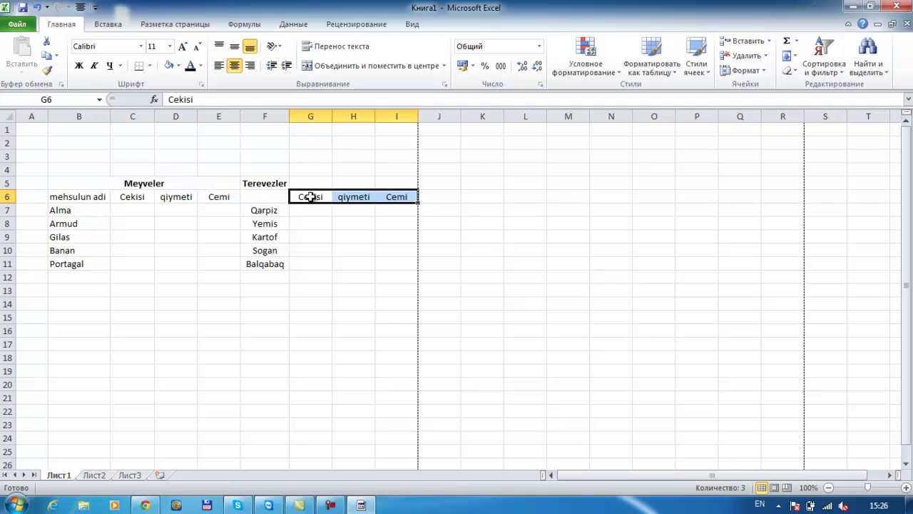
pyautogui.click(372, 211)
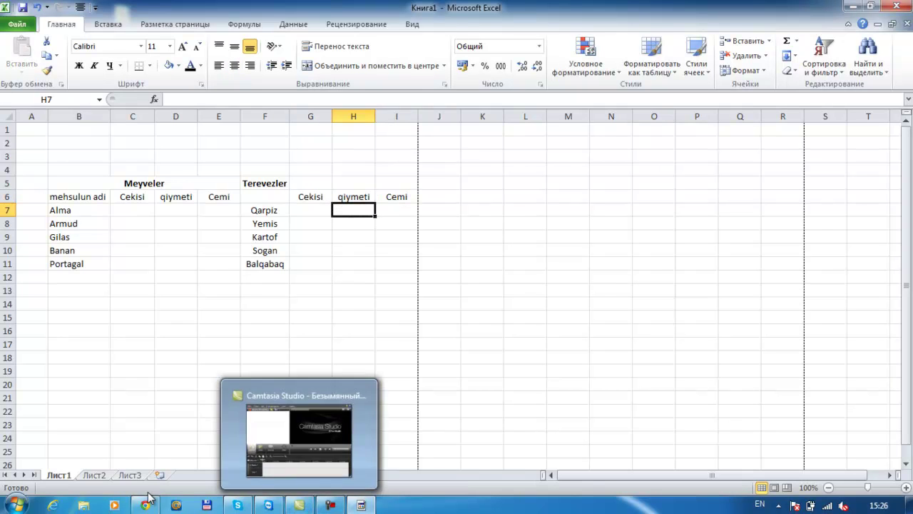
# Merge cells F5 to I5 and center the "Terevezler" heading across them
pyautogui.click(129, 213)
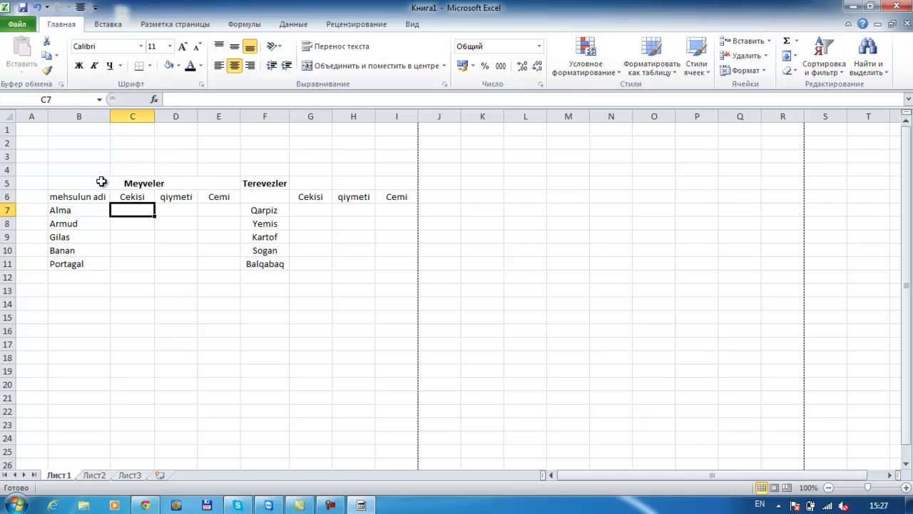
pyautogui.moveTo(266, 184); pyautogui.dragTo(389, 183)
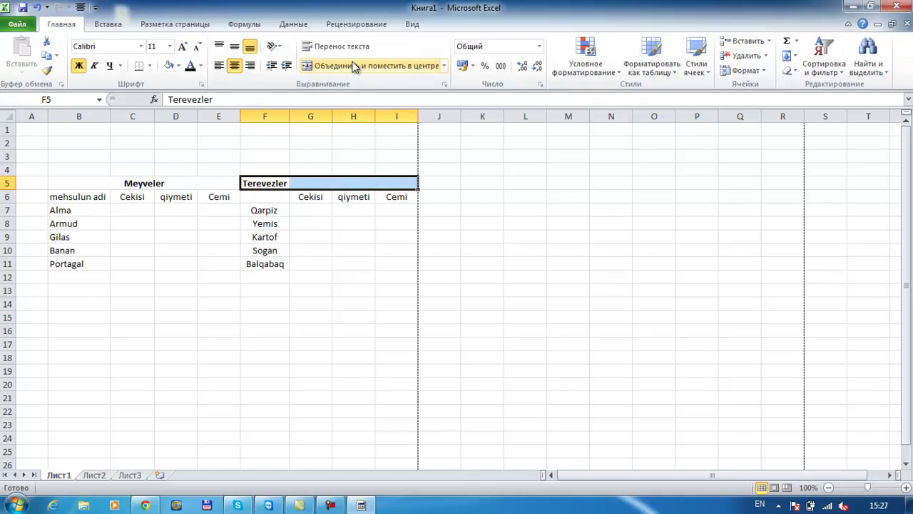
pyautogui.click(355, 66)
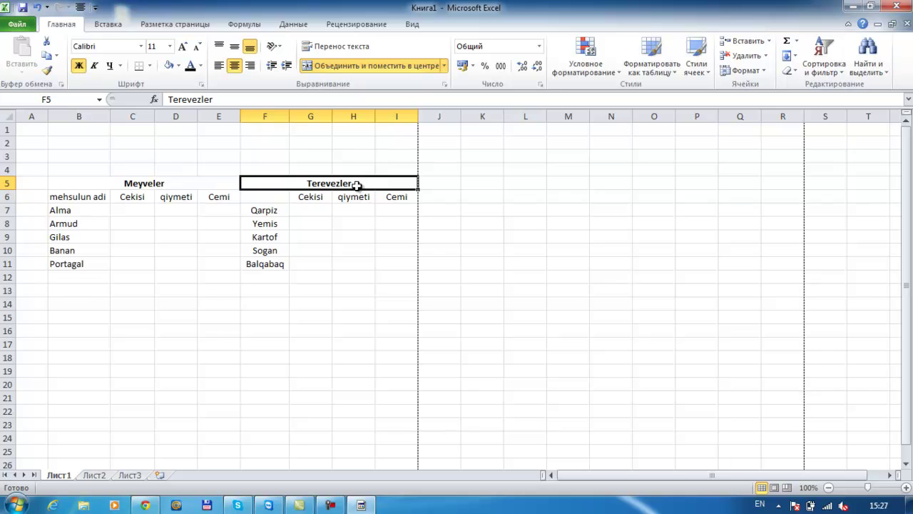
# Enter the column heading "mehsulun adi" in F6 and remove its bold formatting
pyautogui.click(275, 201)
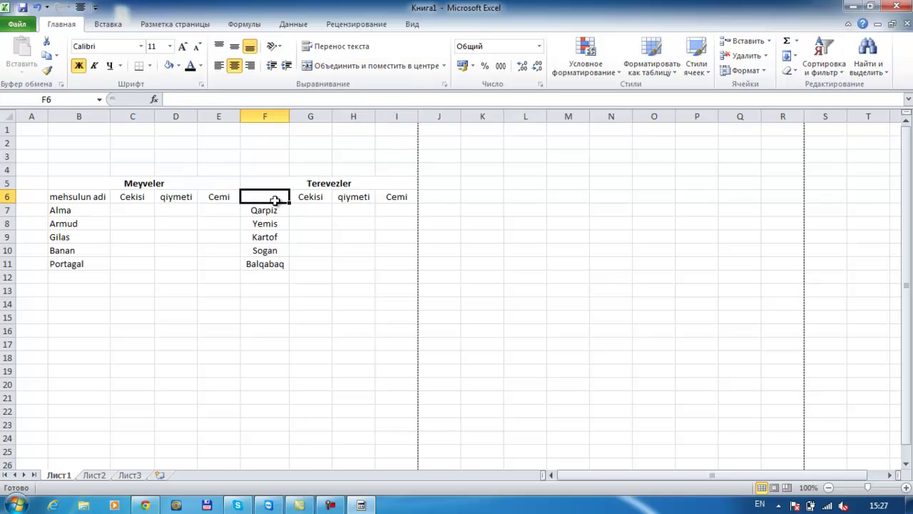
pyautogui.write('mehsulun a')
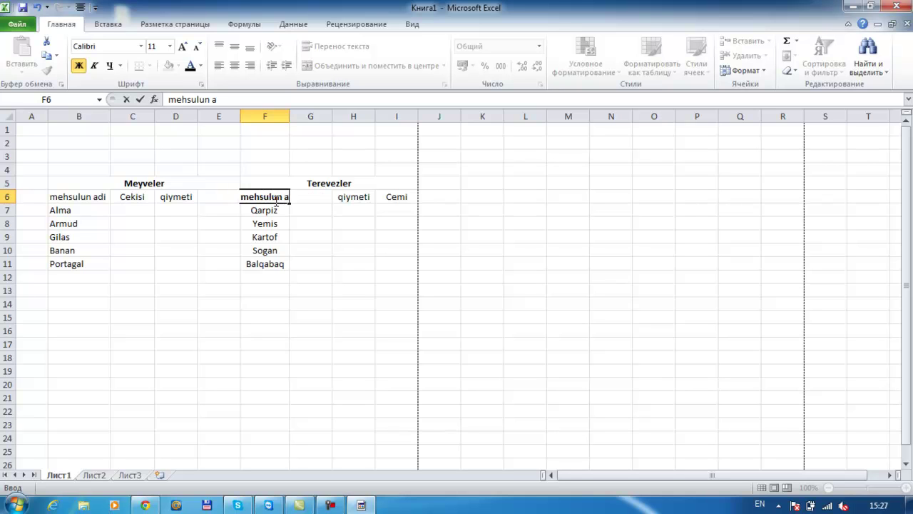
pyautogui.write('di')
pyautogui.press('Return')
pyautogui.click(271, 196)
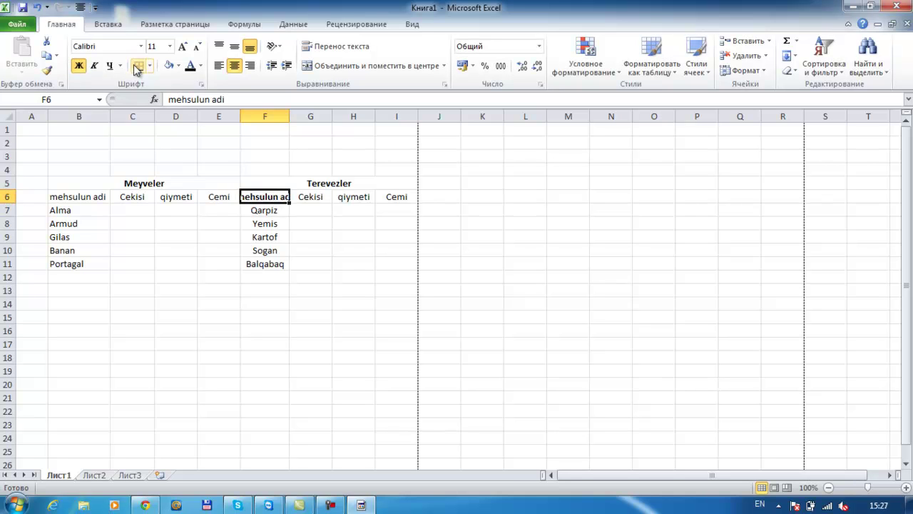
pyautogui.click(92, 68)
pyautogui.click(93, 67)
pyautogui.click(80, 66)
# Set the font size of the "mehsulun adi" headings in B6 and F6 to 10
pyautogui.click(97, 194)
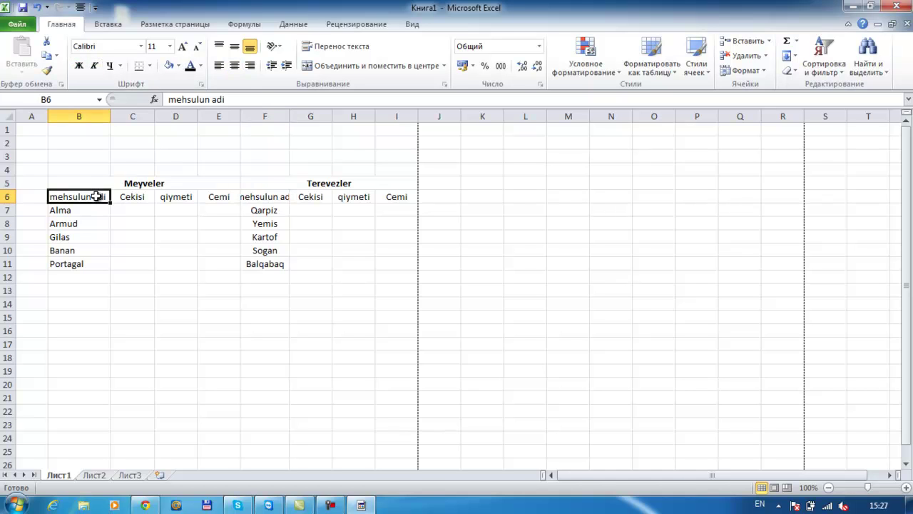
pyautogui.click(170, 48)
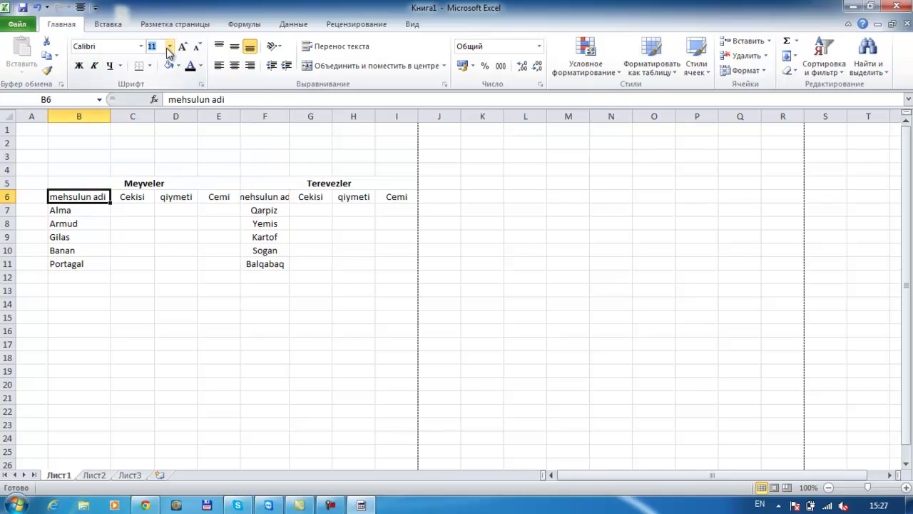
pyautogui.write('10')
pyautogui.press('Return')
pyautogui.click(278, 200)
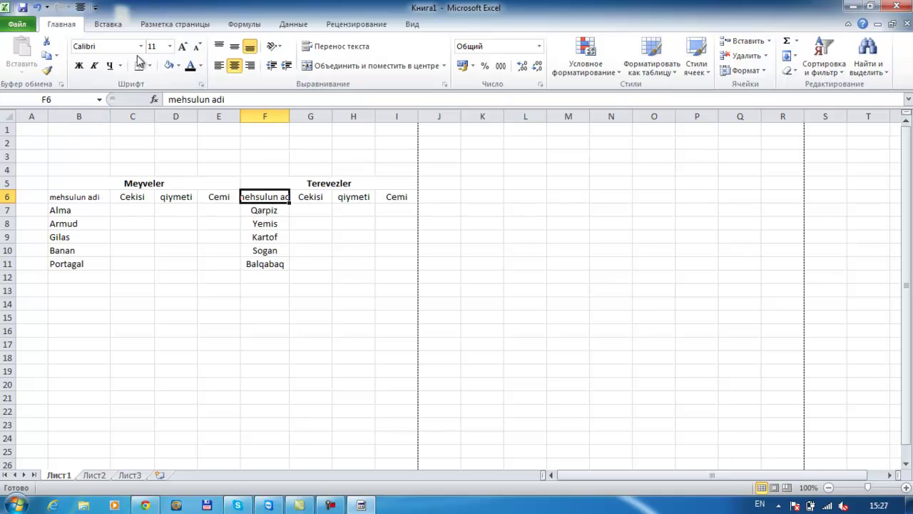
pyautogui.click(156, 46)
pyautogui.write('10')
pyautogui.press('Return')
pyautogui.click(169, 46)
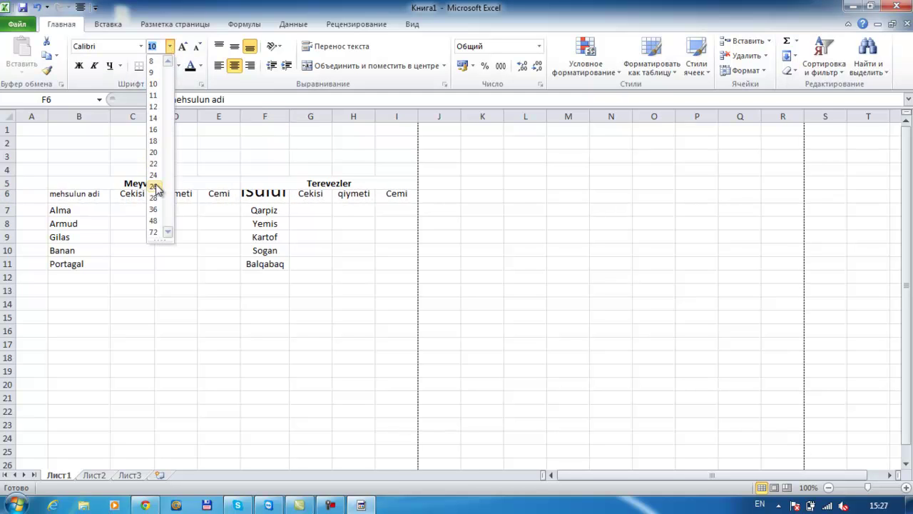
pyautogui.click(157, 85)
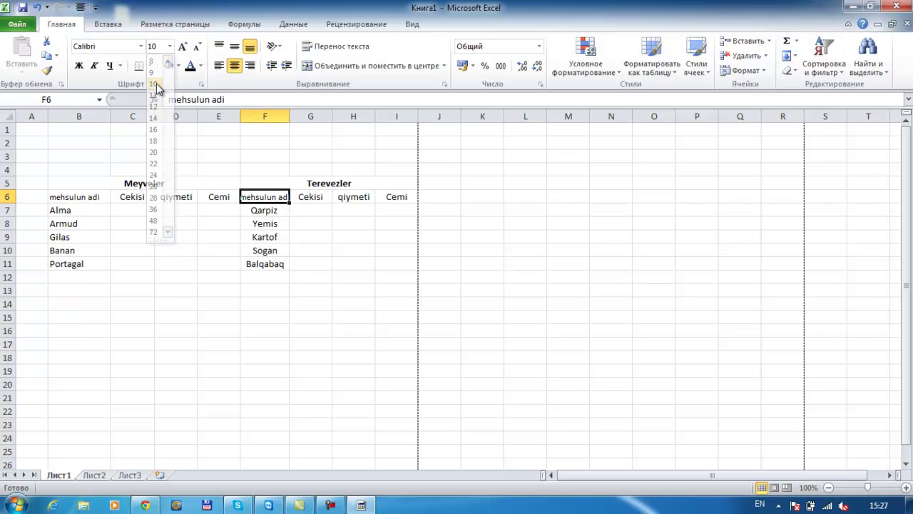
# Widen column F to about 10.43 (78 pixels) so that the "mehsulun adi" heading fits
pyautogui.moveTo(290, 117); pyautogui.dragTo(291, 119)
pyautogui.click(292, 119)
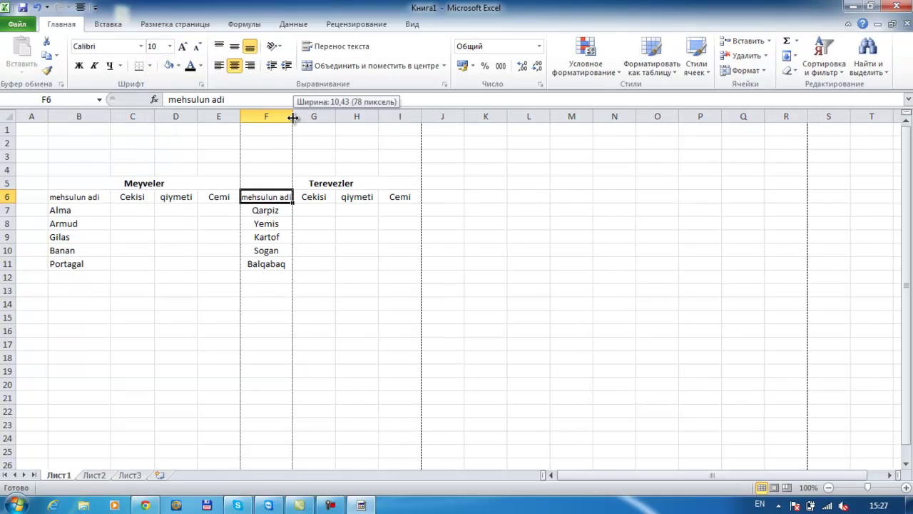
pyautogui.click(308, 217)
# Apply all borders to both tables in the range B5:I11
pyautogui.moveTo(68, 184); pyautogui.dragTo(294, 264)
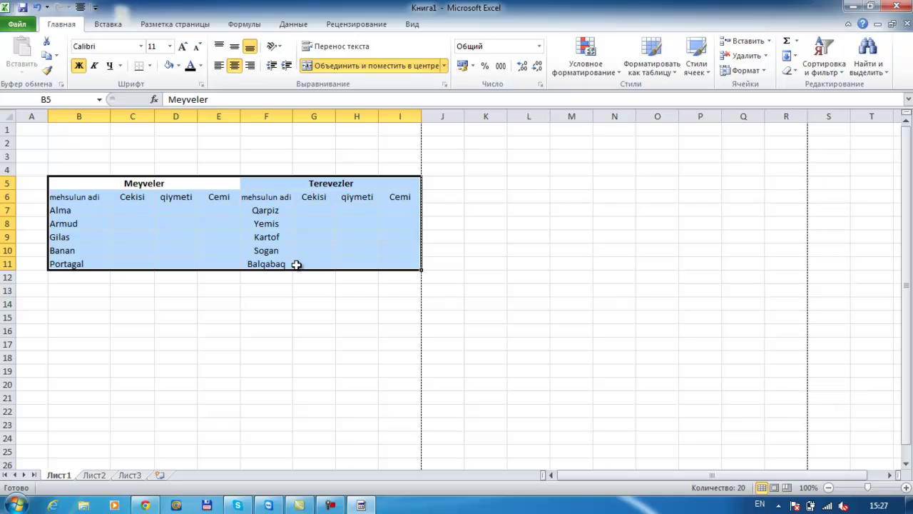
pyautogui.click(150, 65)
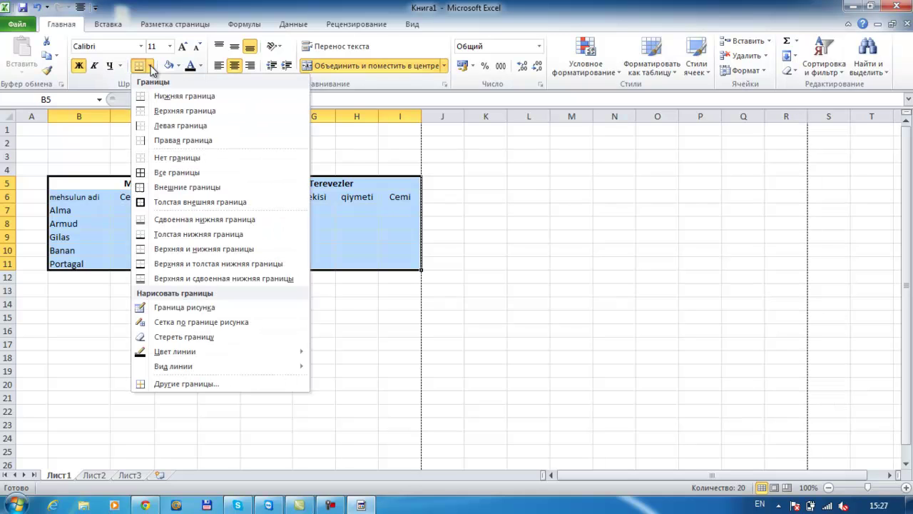
pyautogui.click(160, 172)
pyautogui.click(178, 240)
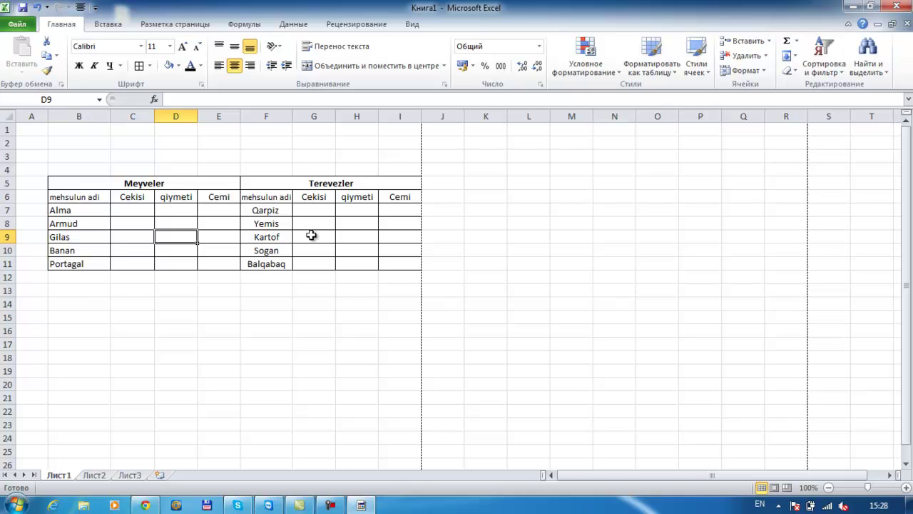
pyautogui.click(133, 207)
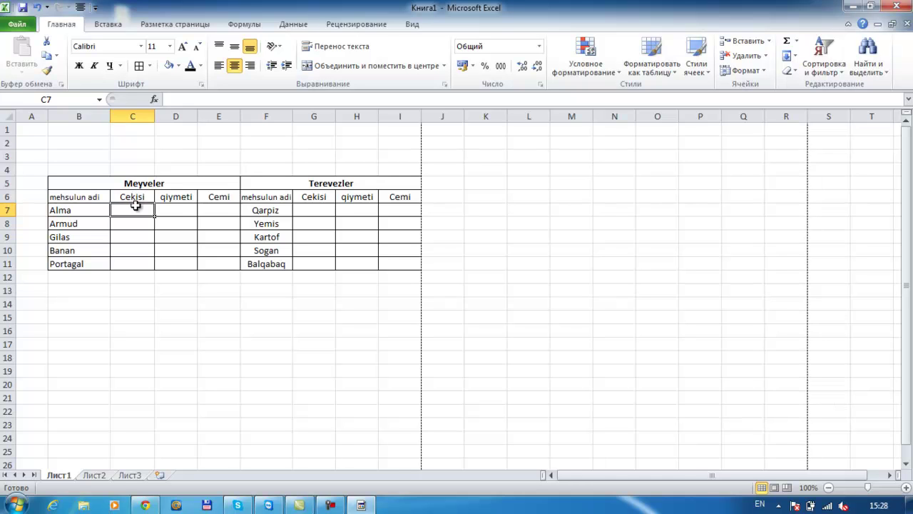
# Insert an empty column before each table's Cemi column, at columns E and J
pyautogui.rightClick(212, 117)
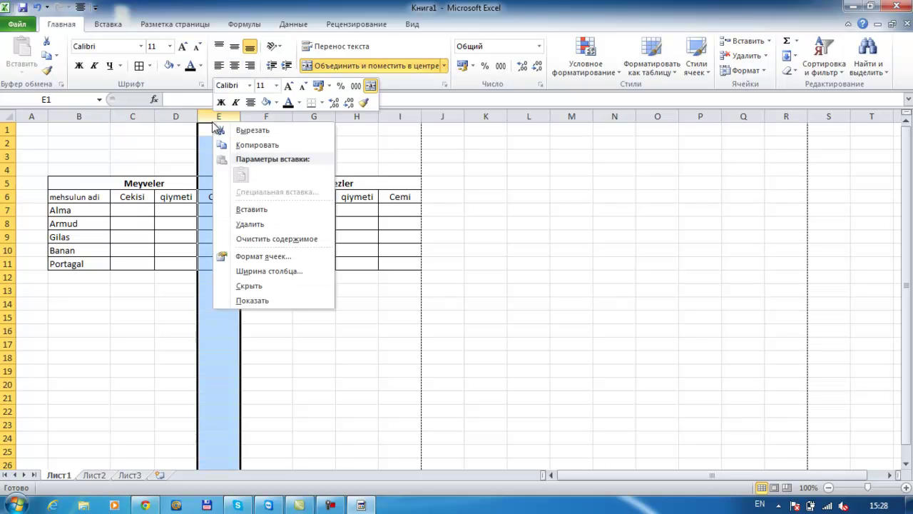
pyautogui.click(251, 210)
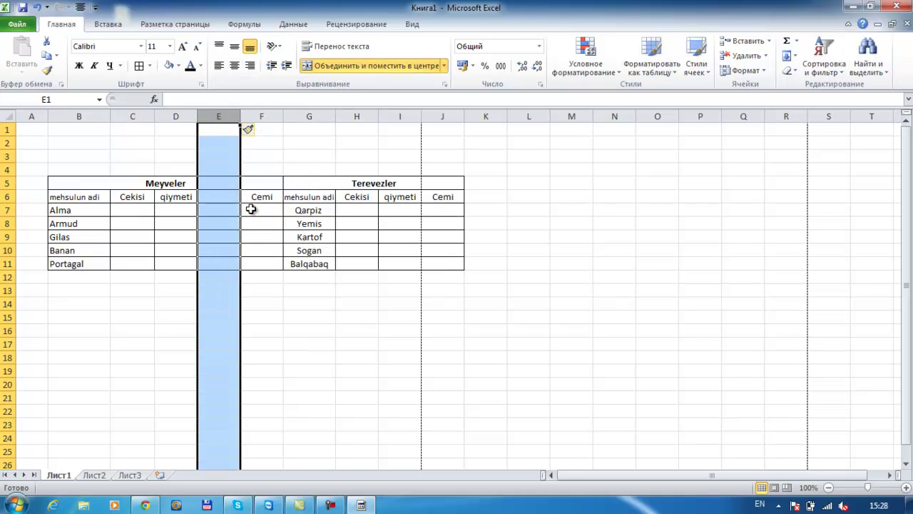
pyautogui.rightClick(437, 115)
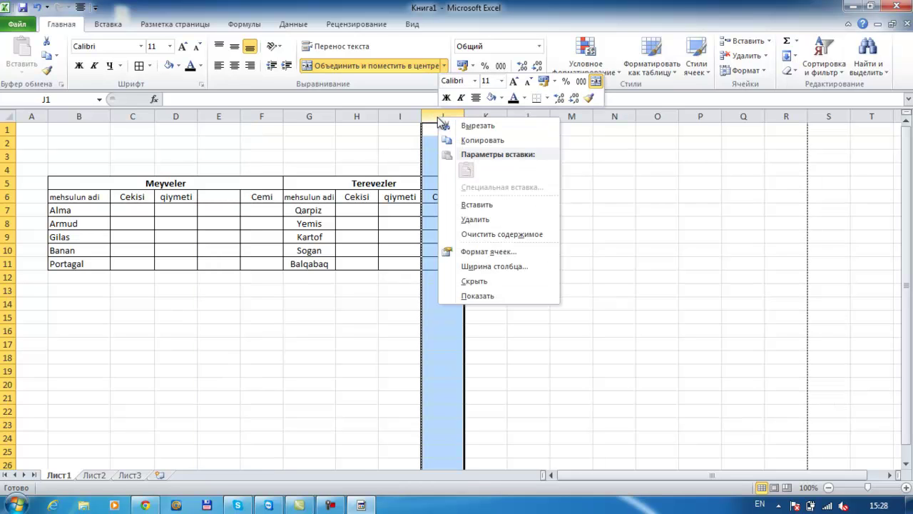
pyautogui.click(465, 204)
# Enter the column heading "satilan" in E6 and J6
pyautogui.click(224, 196)
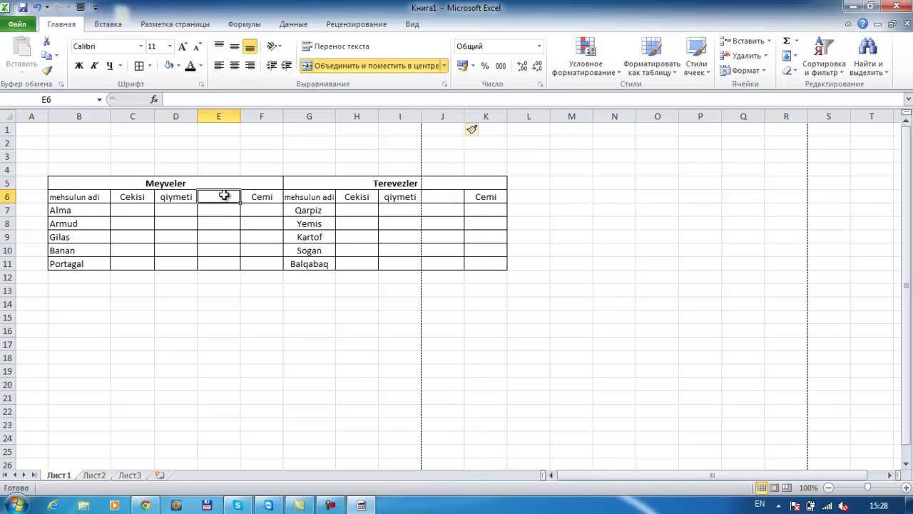
pyautogui.write('sat')
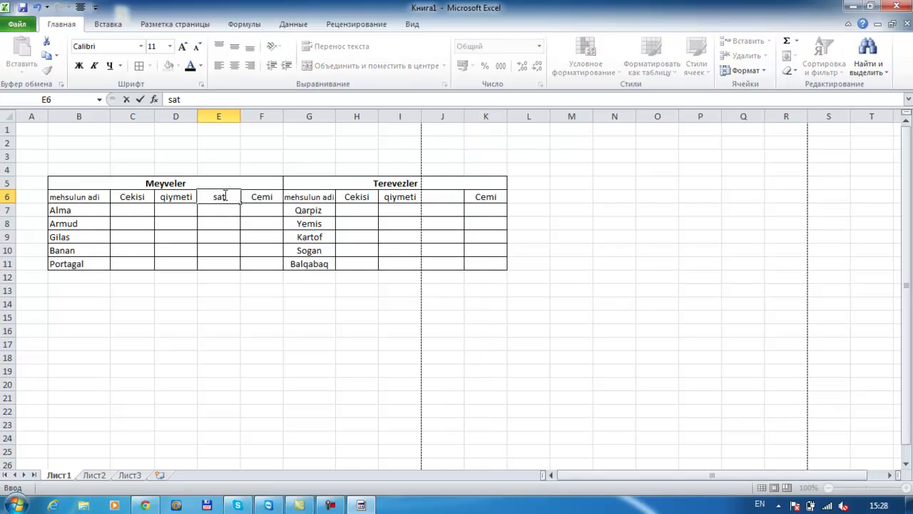
pyautogui.write('ilan')
pyautogui.press('Return')
pyautogui.click(442, 196)
pyautogui.write('sa')
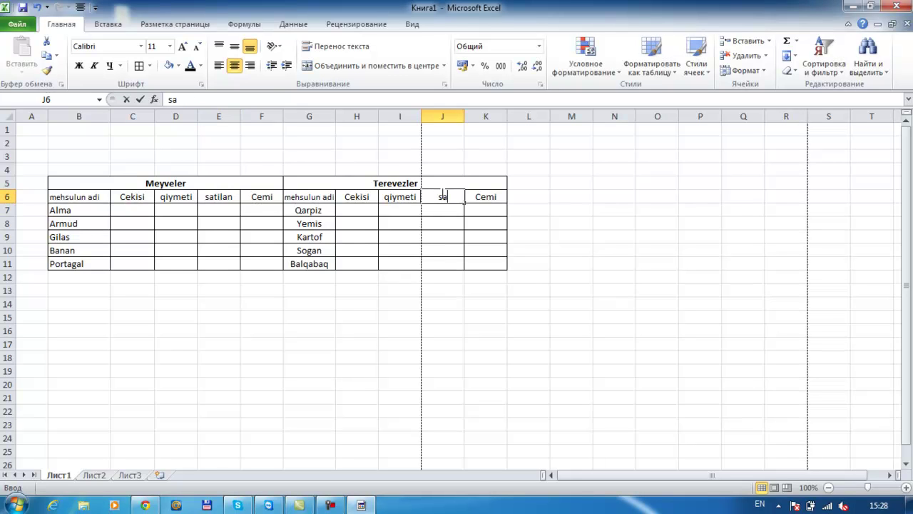
pyautogui.write('tilan')
pyautogui.press('Return')
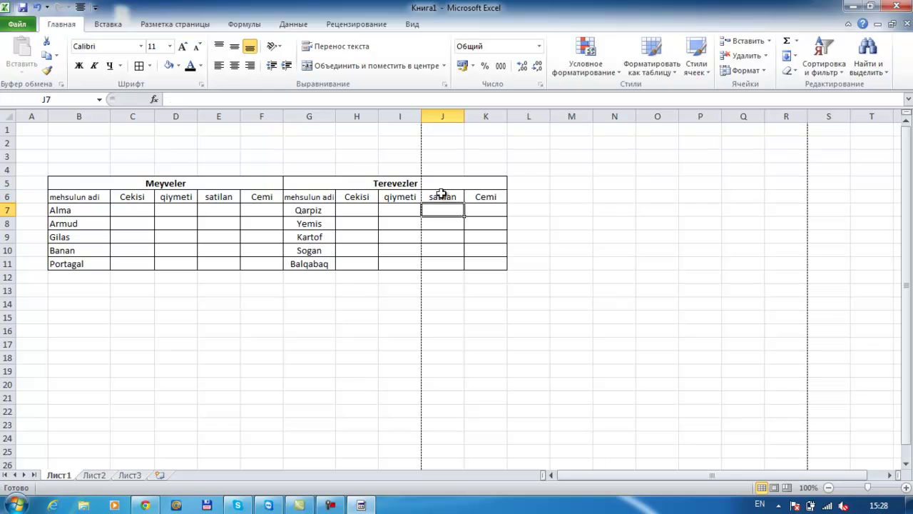
# Enter the weight 1 for all five fruits in C7:C11
pyautogui.click(130, 209)
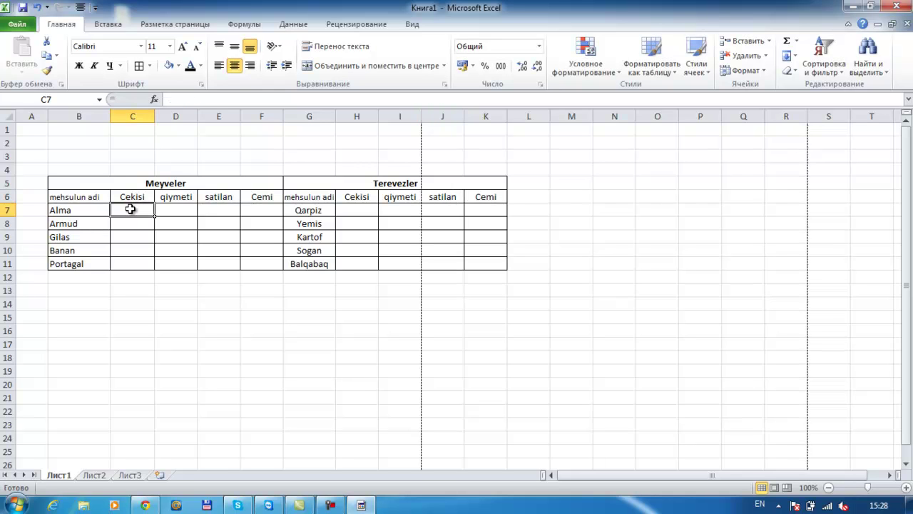
pyautogui.write('1')
pyautogui.press('Return')
pyautogui.write('1')
pyautogui.press('Return')
pyautogui.write('1')
pyautogui.press('Return')
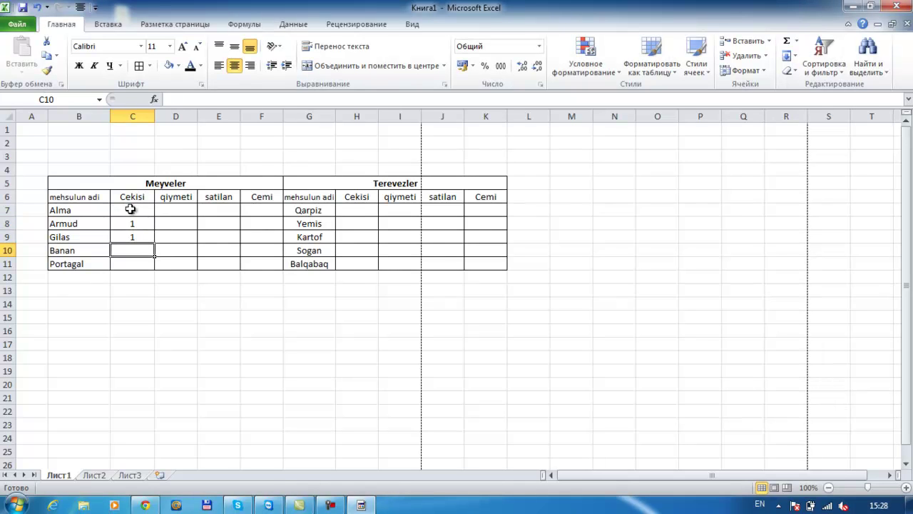
pyautogui.write('1')
pyautogui.press('Return')
pyautogui.write('1')
pyautogui.press('Return')
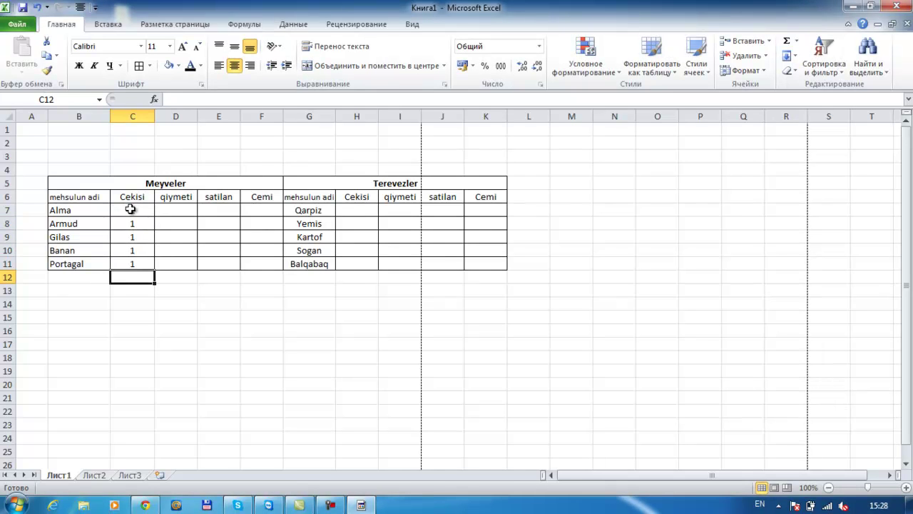
# Enter the prices 1 for Alma, 1,5 for Armud and 3 for Gilas in D7:D9
pyautogui.press('Up')
pyautogui.press('Right')
pyautogui.press('Up')
pyautogui.press('Up')
pyautogui.press('Up')
pyautogui.press('Up')
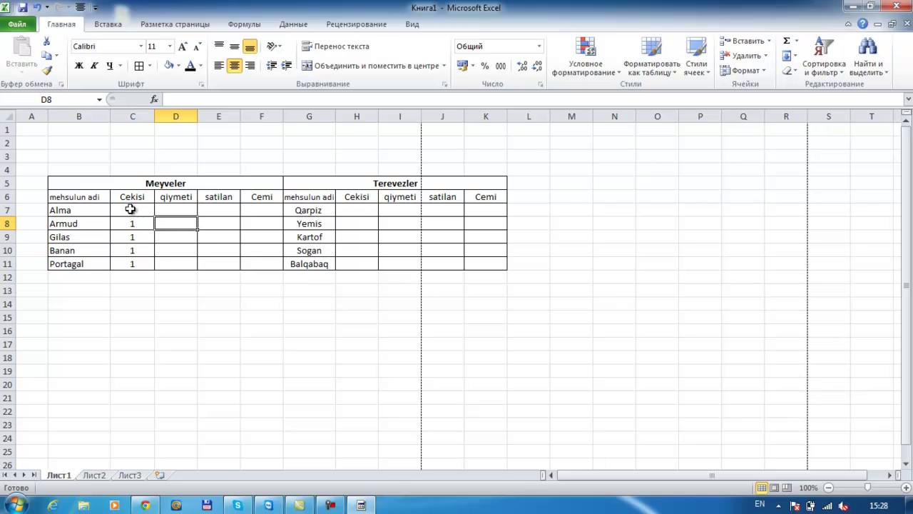
pyautogui.click(130, 209)
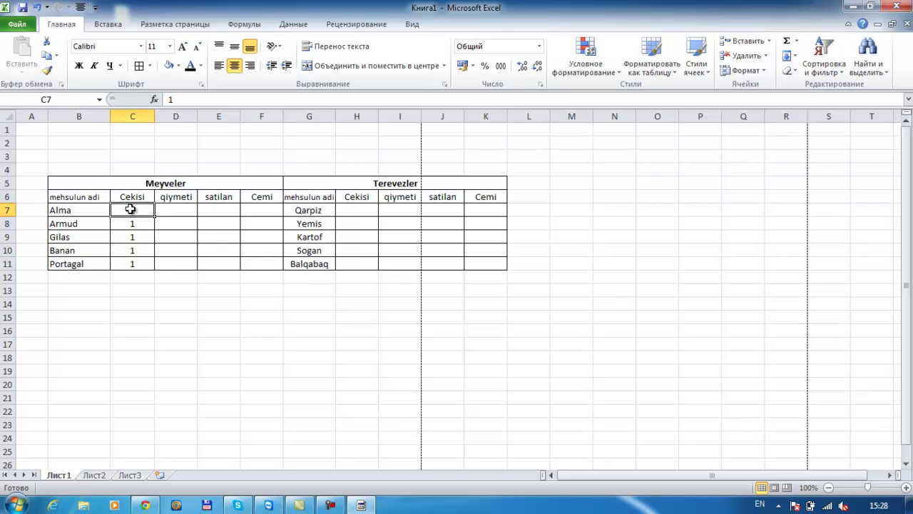
pyautogui.press('Right')
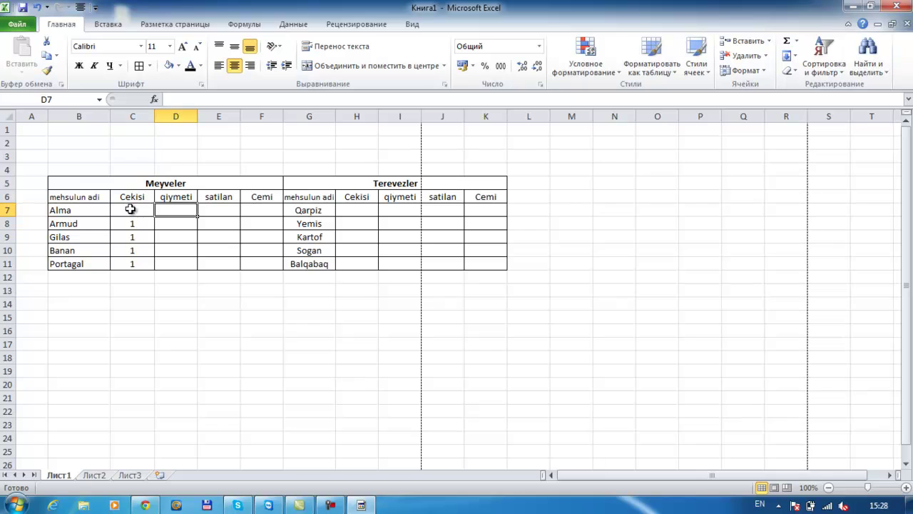
pyautogui.write('5')
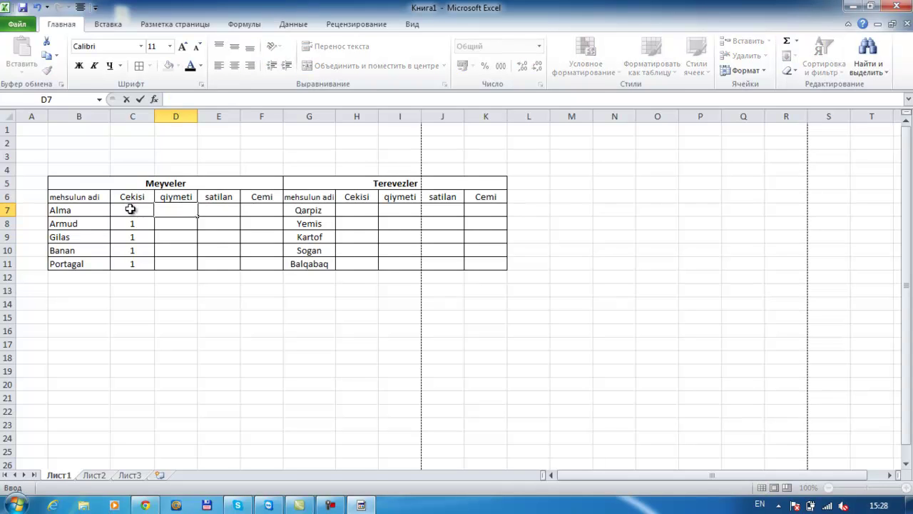
pyautogui.hotkey('alt', 'f')
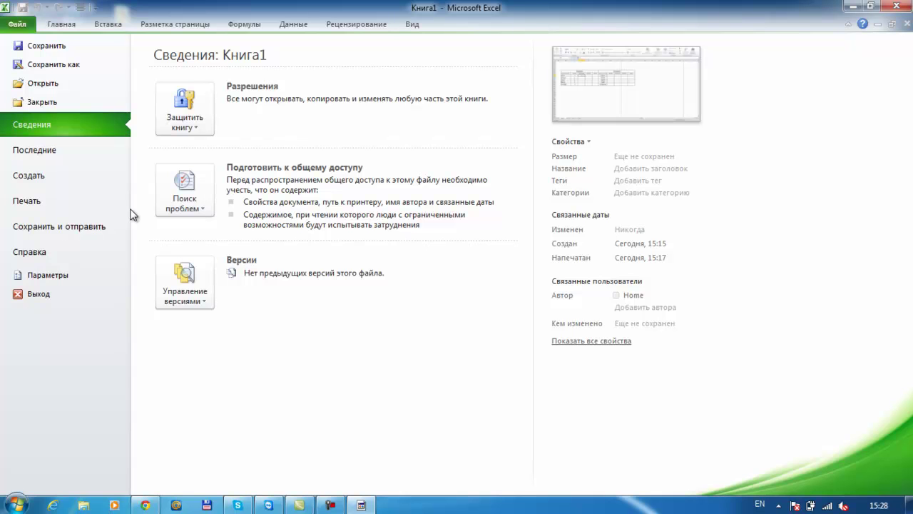
pyautogui.press('Escape')
pyautogui.click(171, 224)
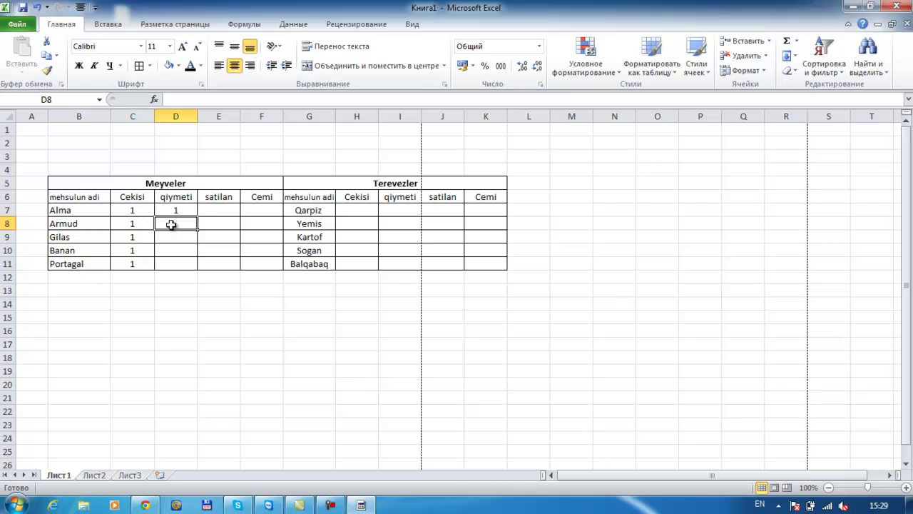
pyautogui.write('1,5')
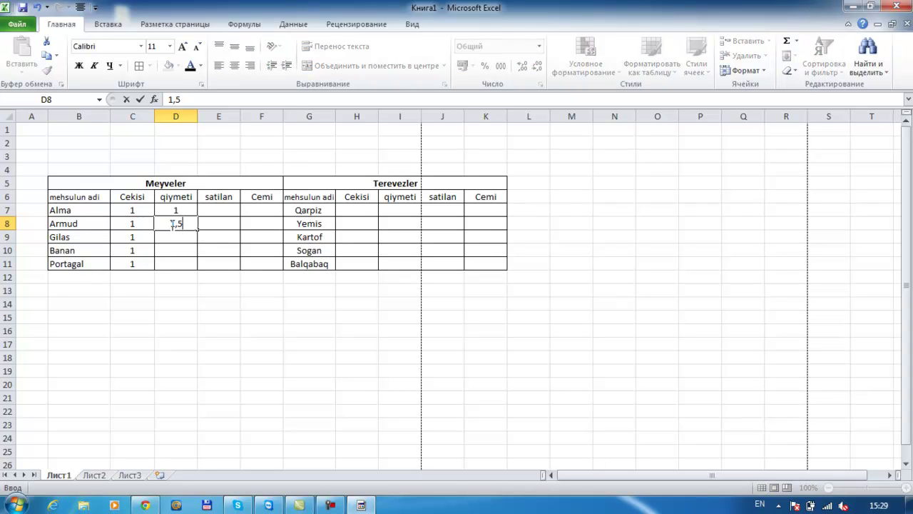
pyautogui.press('Return')
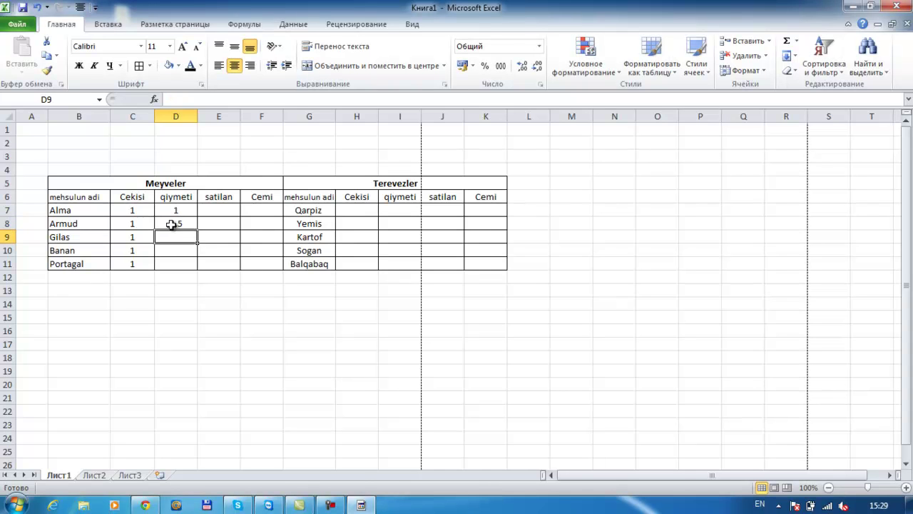
pyautogui.write('3')
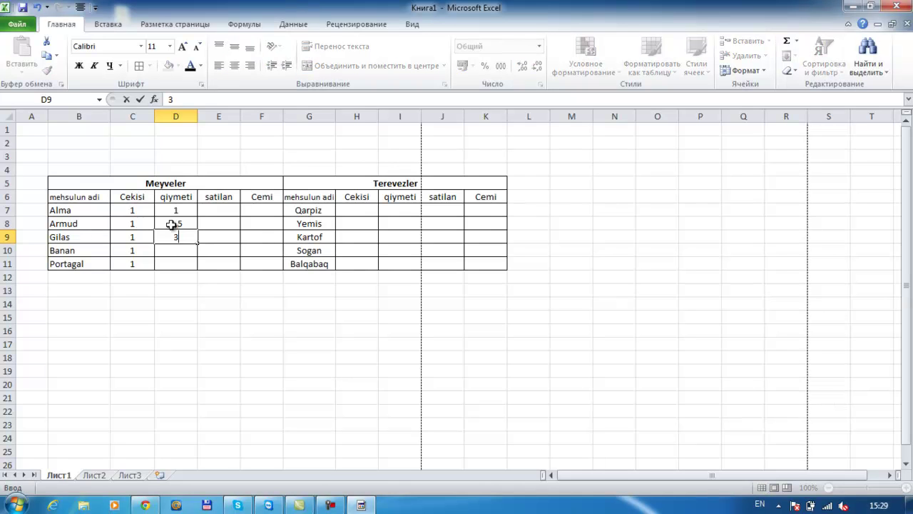
pyautogui.press('Return')
# Enter the prices 2 for Banan in D10 and 2,4 for Portagal in D11
pyautogui.press('Up')
pyautogui.press('Up')
pyautogui.press('Up')
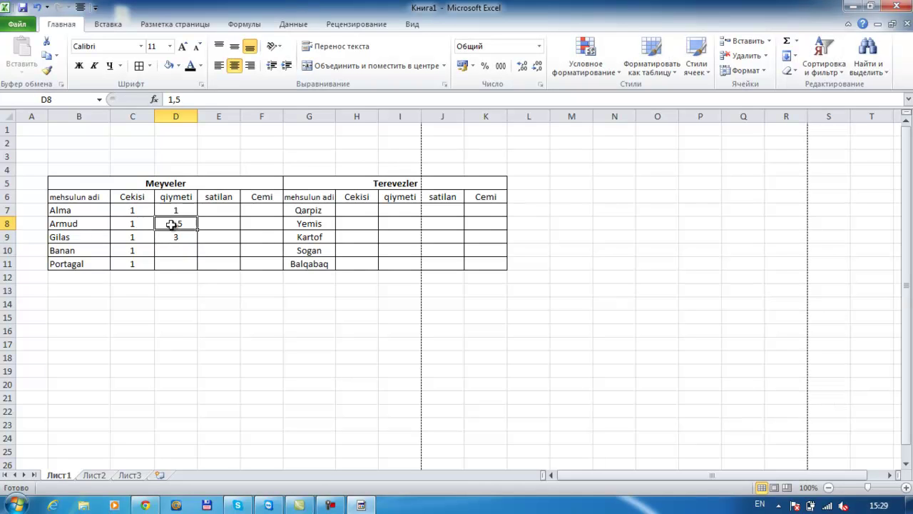
pyautogui.press('Down')
pyautogui.press('Down')
pyautogui.press('Down')
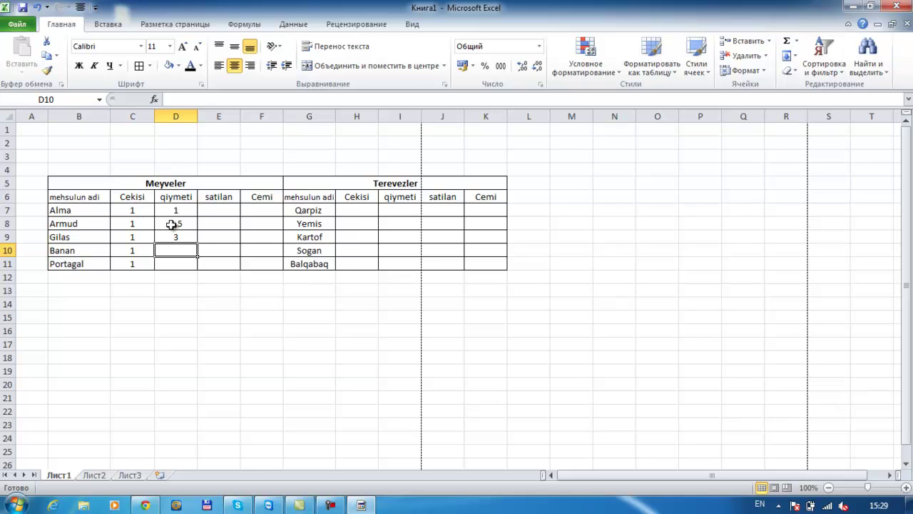
pyautogui.write('2')
pyautogui.press('Return')
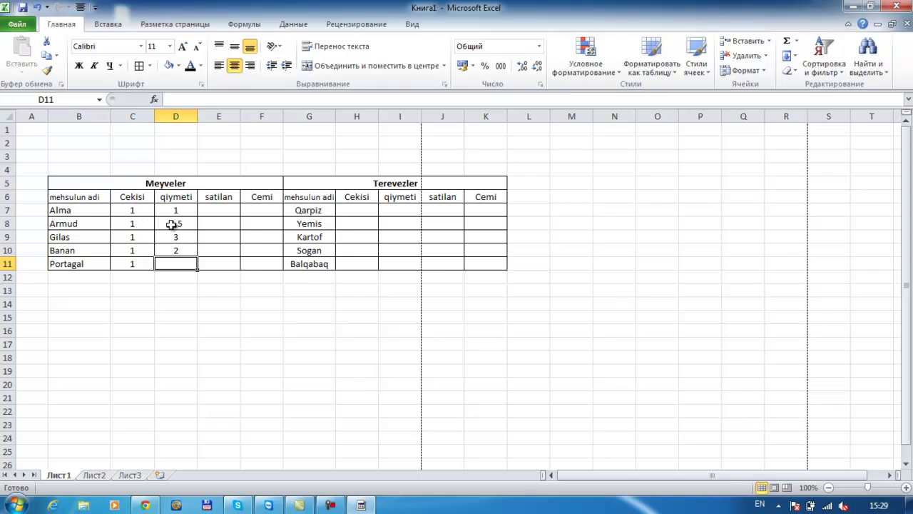
pyautogui.write('2,4')
pyautogui.press('Return')
# Format the fruit prices in D7:D11 to show two decimal places
pyautogui.press('Up')
pyautogui.press('Up')
pyautogui.press('Up')
pyautogui.press('Up')
pyautogui.press('Up')
pyautogui.hotkey('shift', 'Up')
pyautogui.hotkey('shift', 'Down')
pyautogui.hotkey('shift', 'Down')
pyautogui.hotkey('shift', 'Down')
pyautogui.hotkey('shift', 'Down')
pyautogui.hotkey('shift', 'Down')
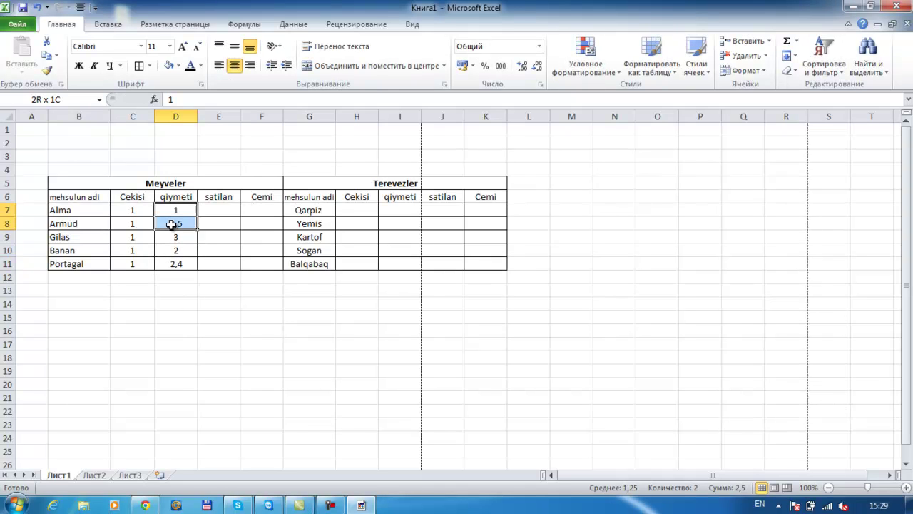
pyautogui.moveTo(184, 204); pyautogui.dragTo(183, 261)
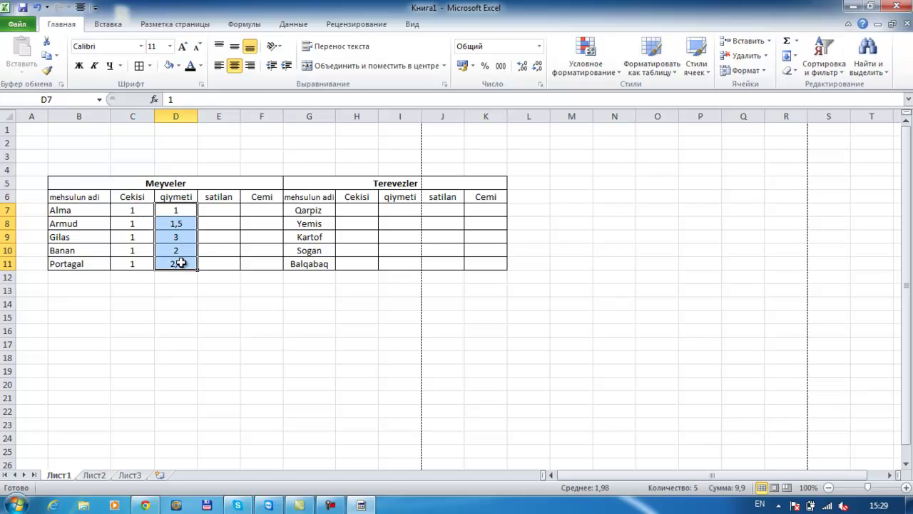
pyautogui.click(186, 225)
pyautogui.press('Up')
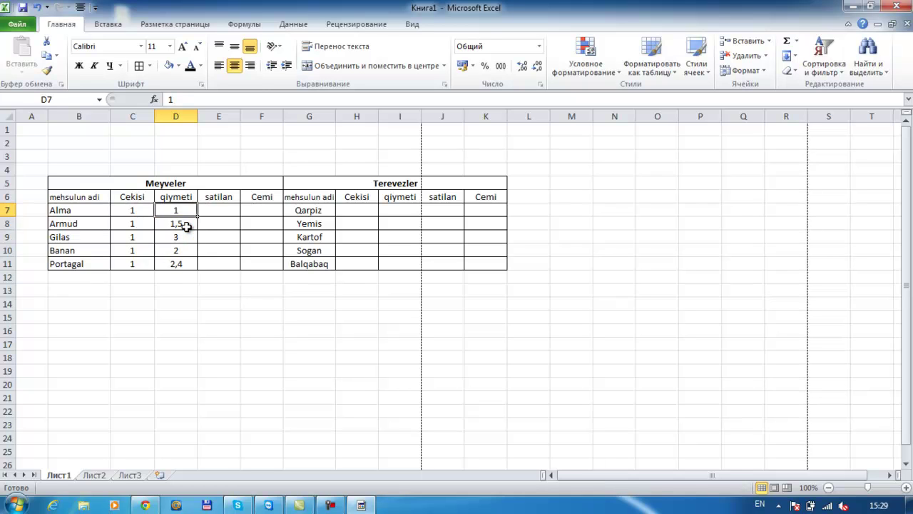
pyautogui.hotkey('shift', 'Down')
pyautogui.hotkey('shift', 'Down')
pyautogui.hotkey('shift', 'Down')
pyautogui.hotkey('shift', 'Down')
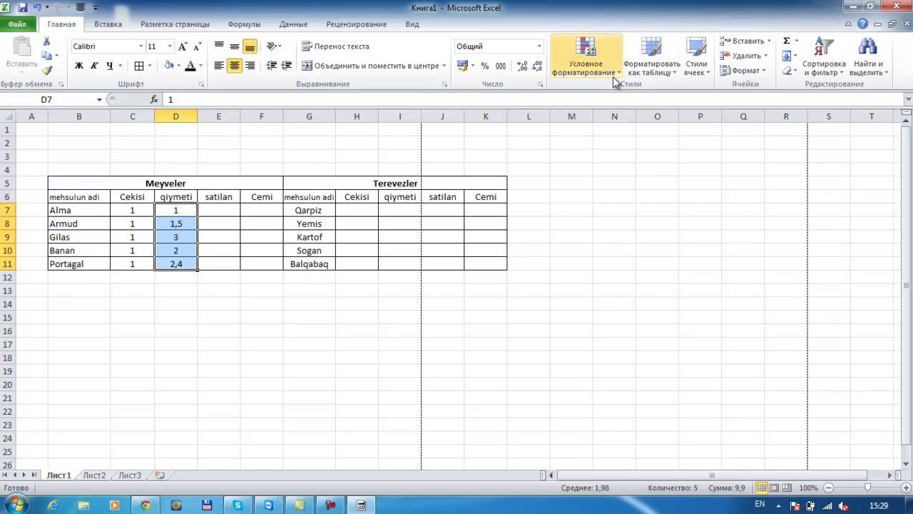
pyautogui.hotkey('alt', 'c')
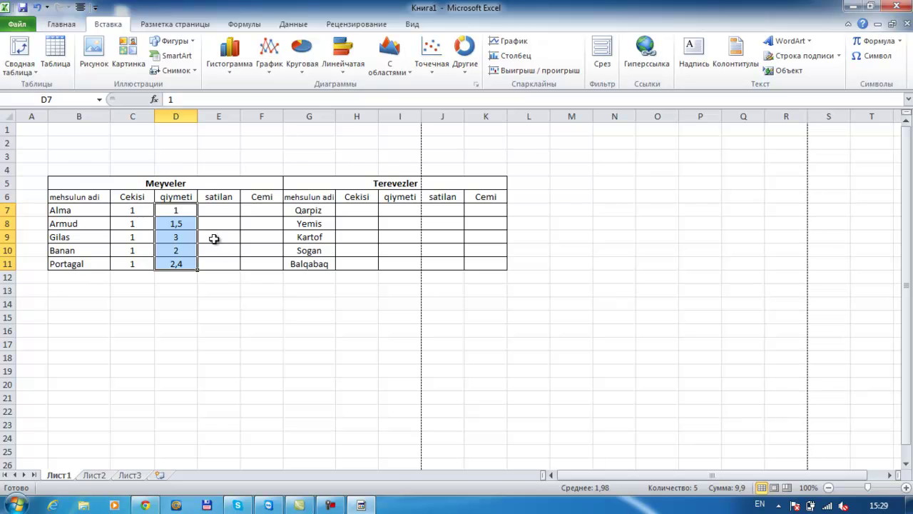
pyautogui.click(61, 26)
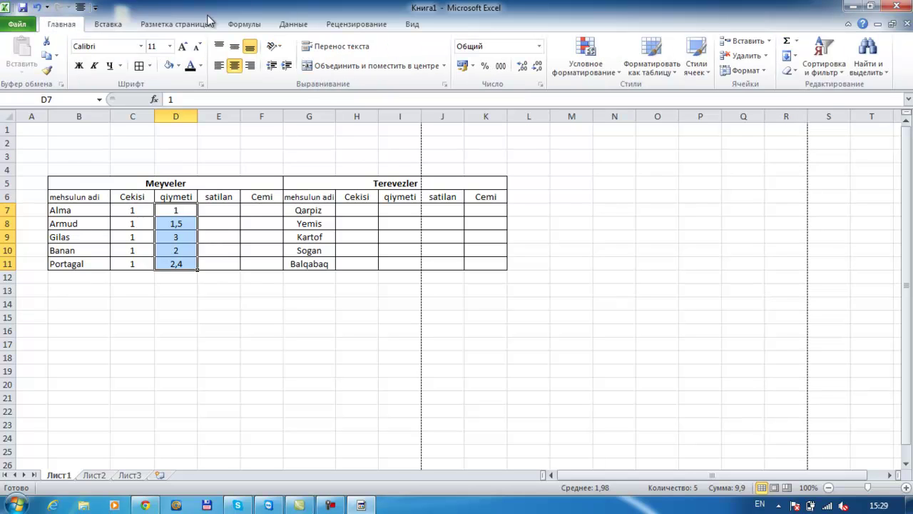
pyautogui.click(522, 67)
pyautogui.click(522, 66)
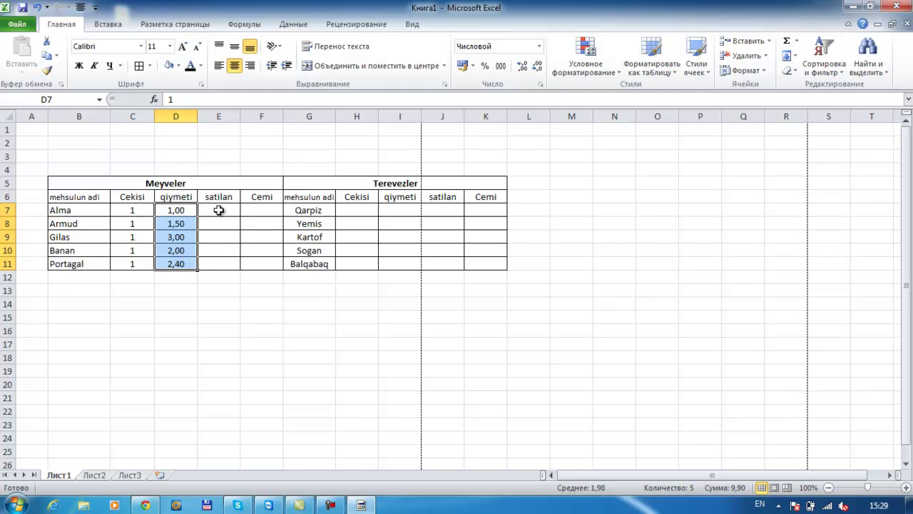
# Try to increase the decimal places of the empty qiymeti and Cemi cells in I7:I11 and K7:K11
pyautogui.moveTo(248, 210); pyautogui.dragTo(259, 278)
pyautogui.moveTo(264, 245)
pyautogui.mouseDown()
pyautogui.moveTo(264, 212)
pyautogui.moveTo(264, 257)
pyautogui.mouseUp()
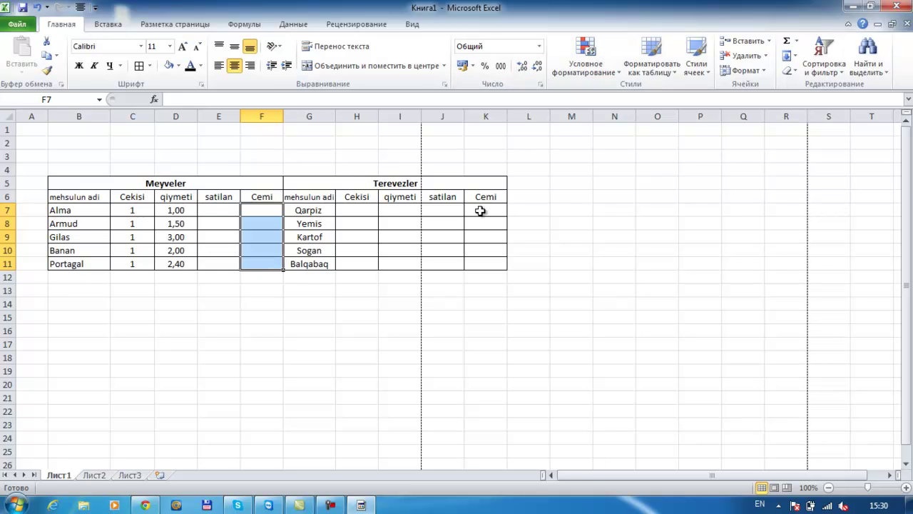
pyautogui.moveTo(418, 214); pyautogui.dragTo(410, 262)
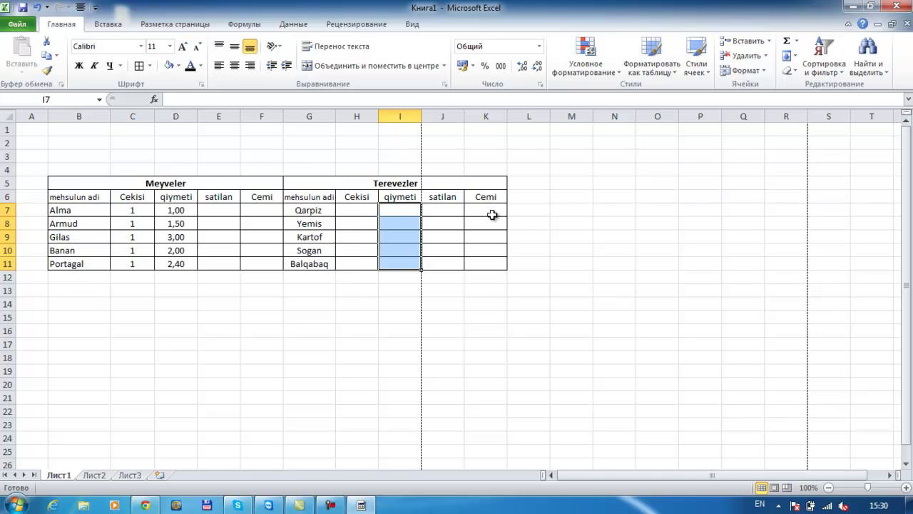
pyautogui.moveTo(492, 210); pyautogui.dragTo(487, 258)
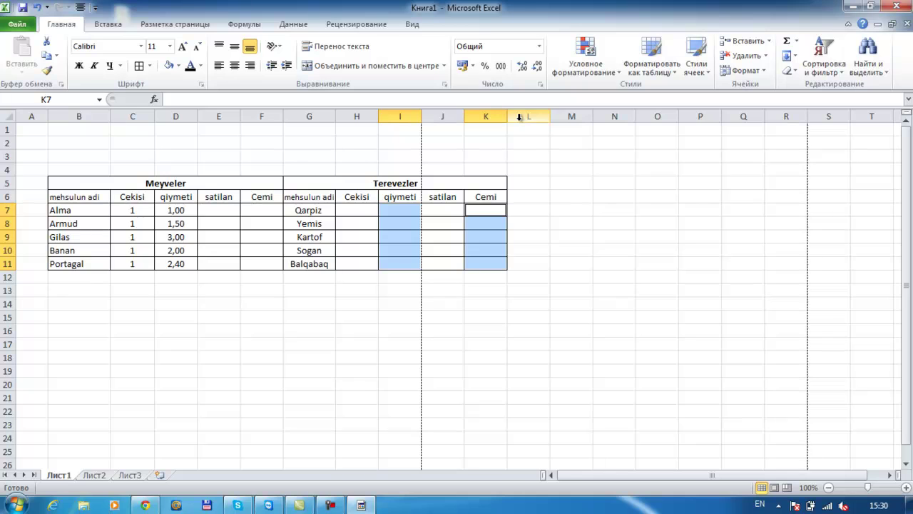
pyautogui.click(525, 64)
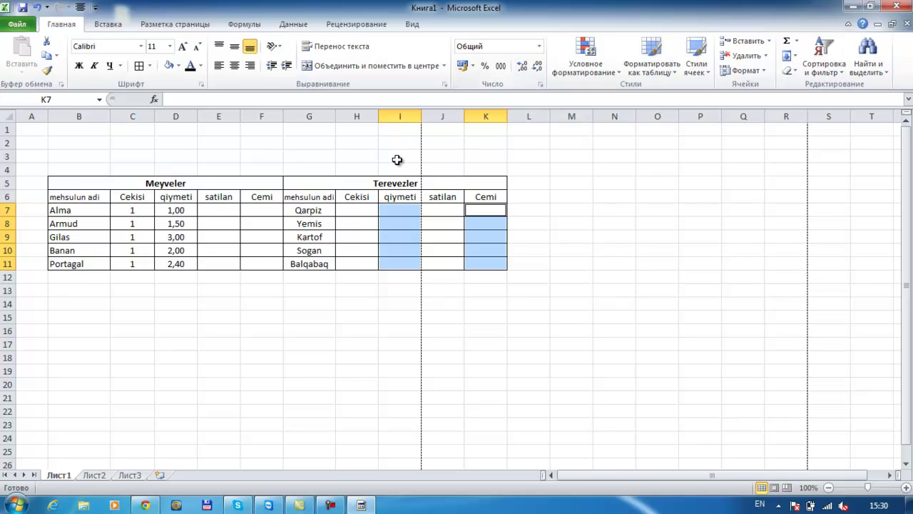
# Enter the fruits' sold quantities 5, 6, 12, 21 and 42 in E7:E11
pyautogui.click(248, 210)
pyautogui.click(226, 209)
pyautogui.write('5')
pyautogui.press('Return')
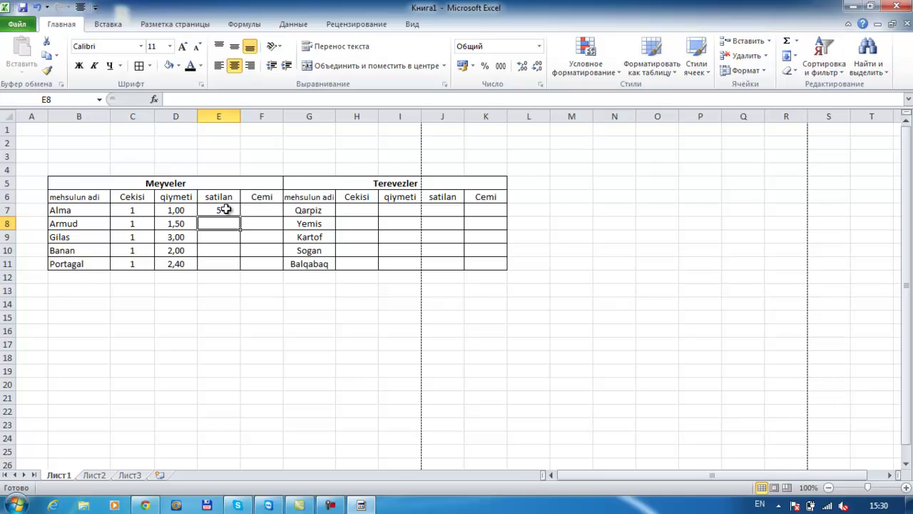
pyautogui.write('6')
pyautogui.press('Return')
pyautogui.write('12')
pyautogui.press('Return')
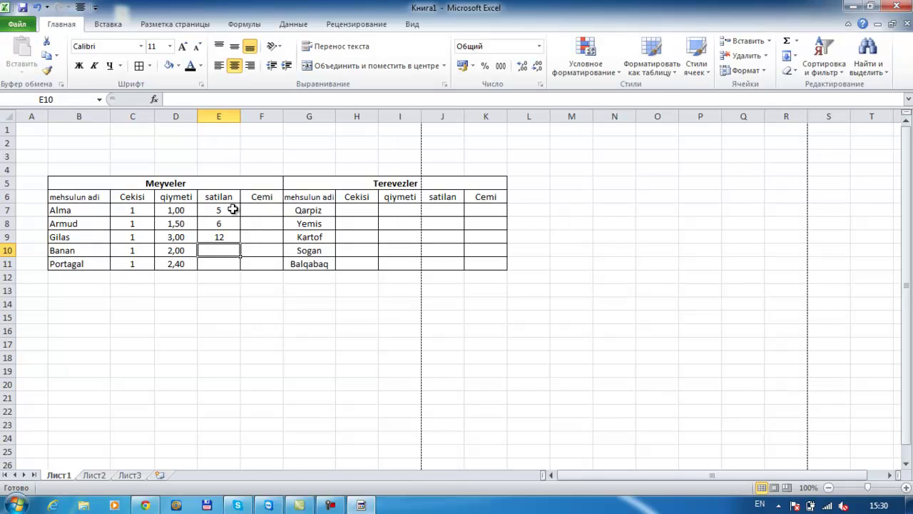
pyautogui.write('21')
pyautogui.press('Return')
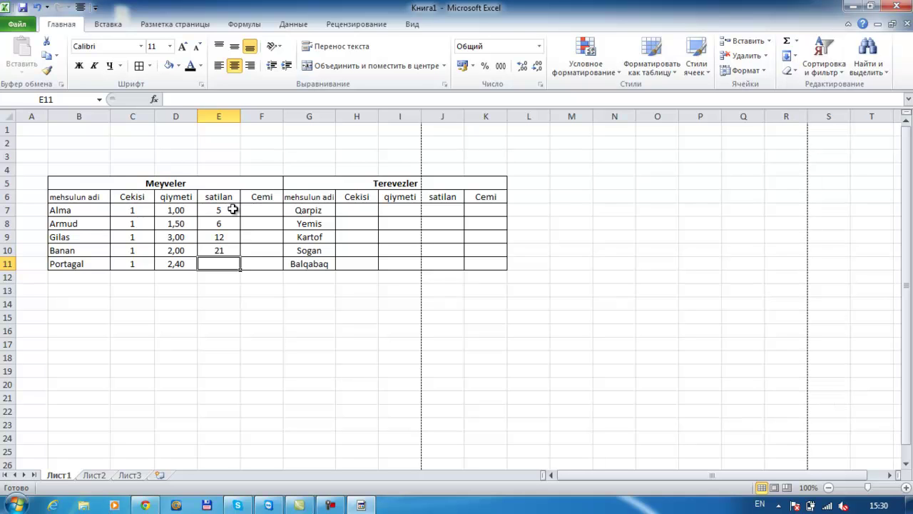
pyautogui.write('42')
pyautogui.press('Return')
# Enter the weight 1 for all five vegetables in H7:H11
pyautogui.press('Up')
pyautogui.press('Right')
pyautogui.press('Up')
pyautogui.press('Up')
pyautogui.press('Up')
pyautogui.press('Up')
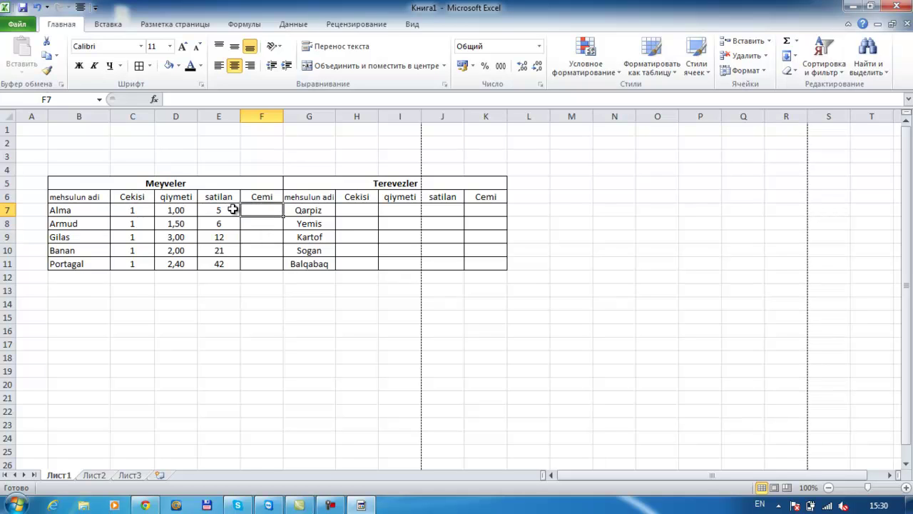
pyautogui.press('Right')
pyautogui.press('Right')
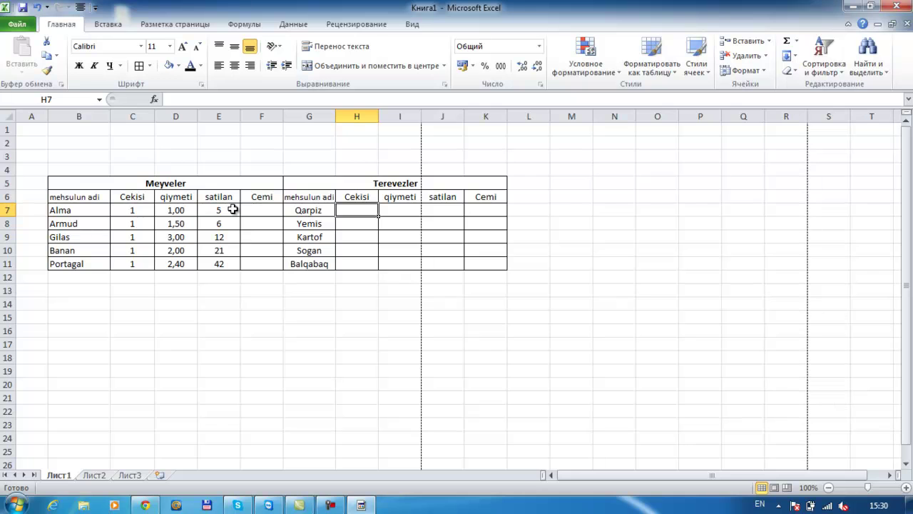
pyautogui.write('1')
pyautogui.press('Return')
pyautogui.write('1')
pyautogui.press('Return')
pyautogui.write('1')
pyautogui.press('Return')
pyautogui.write('1')
pyautogui.press('Return')
pyautogui.press('Up')
pyautogui.press('Up')
pyautogui.press('Up')
pyautogui.press('Down')
pyautogui.press('Down')
pyautogui.press('Down')
pyautogui.write('1')
# Center the vegetable weights in H7:H11 horizontally
pyautogui.press('Up')
pyautogui.press('Up')
pyautogui.press('Up')
pyautogui.press('Up')
pyautogui.hotkey('shift', 'Down')
pyautogui.hotkey('shift', 'Down')
pyautogui.hotkey('shift', 'Down')
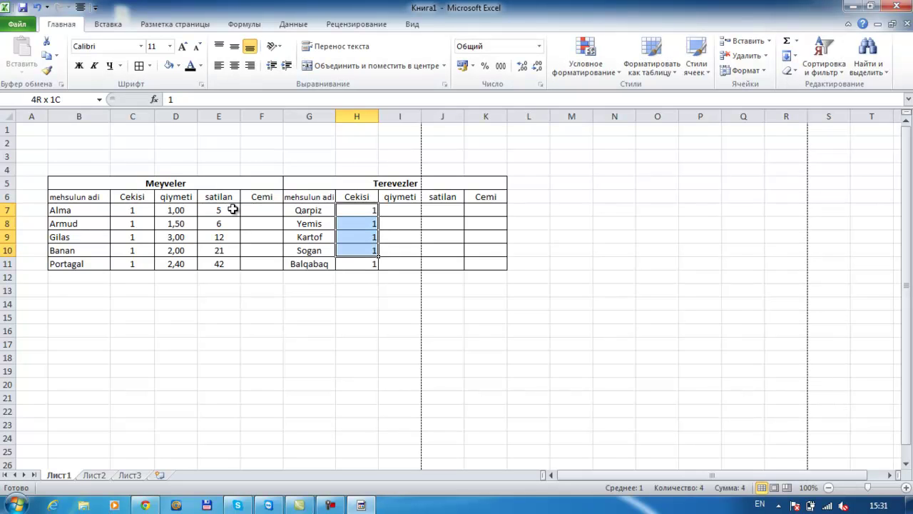
pyautogui.hotkey('shift', 'Down')
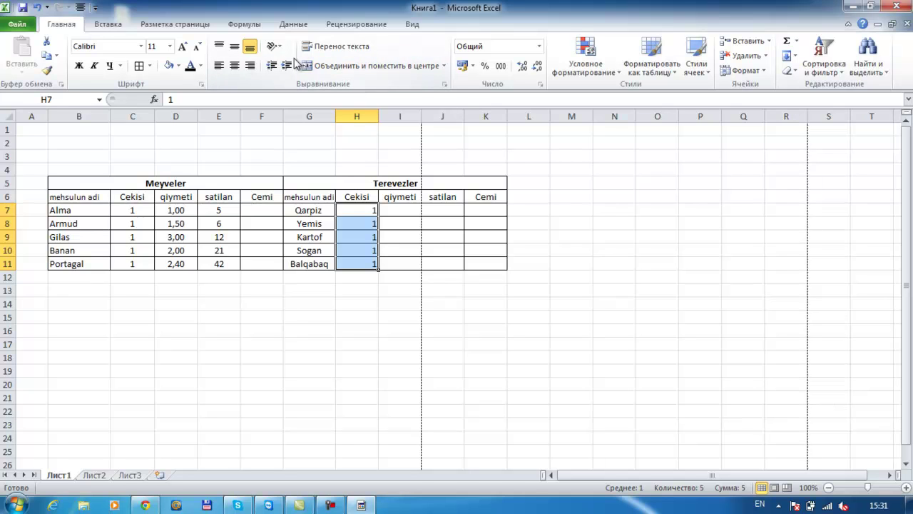
pyautogui.click(234, 65)
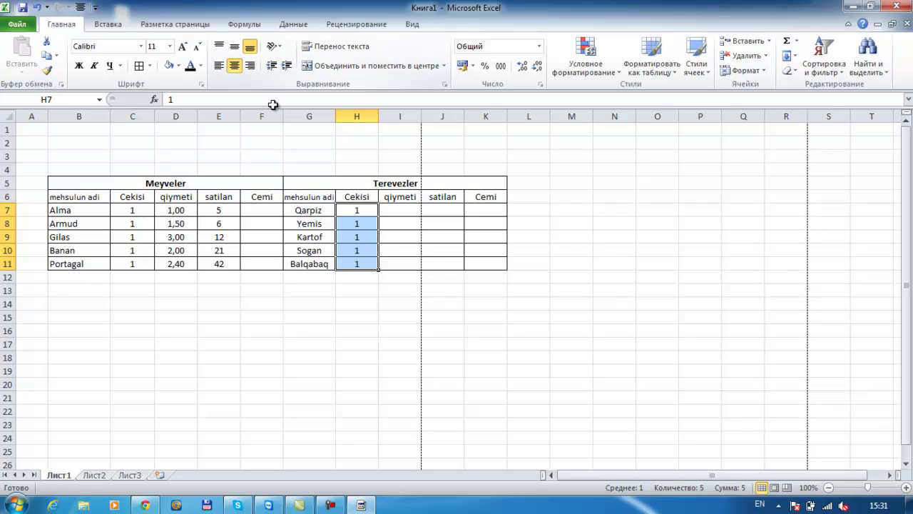
# Enter the price 0,4 for Qarpiz in I7
pyautogui.click(405, 214)
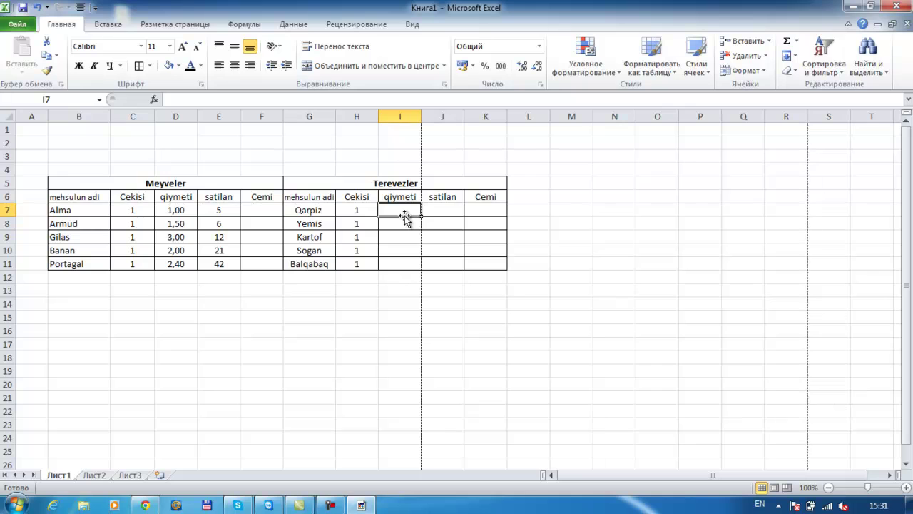
pyautogui.write(',4')
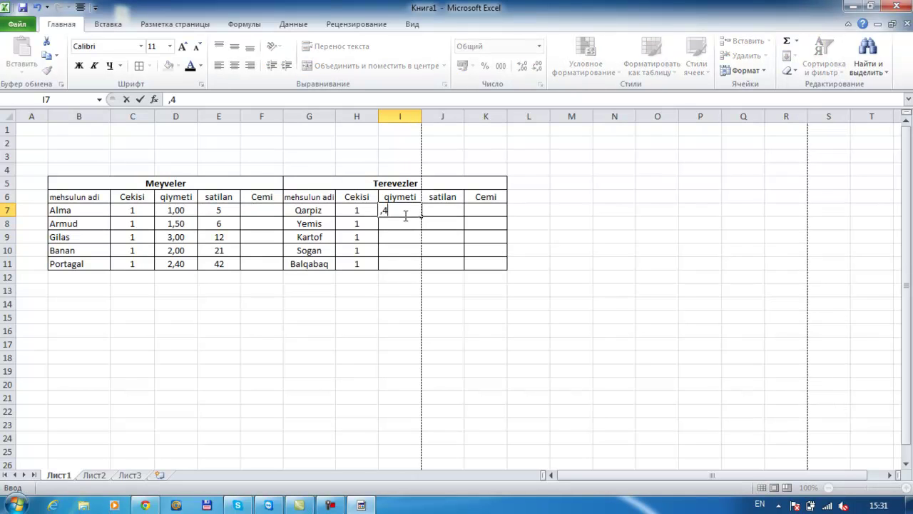
pyautogui.press('Return')
# Format the vegetable price cells I7:I11 to show two decimal places
pyautogui.press('Up')
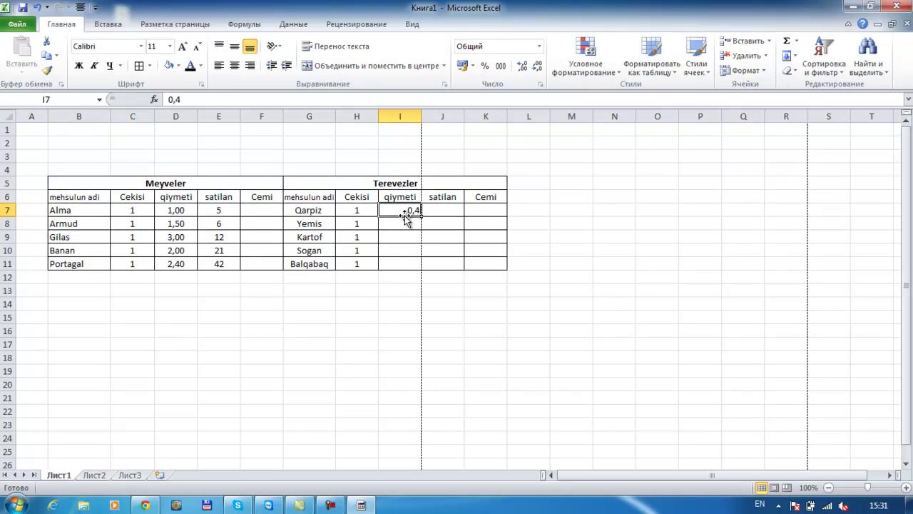
pyautogui.hotkey('shift', 'Down')
pyautogui.hotkey('shift', 'Down')
pyautogui.hotkey('shift', 'Down')
pyautogui.hotkey('shift', 'Down')
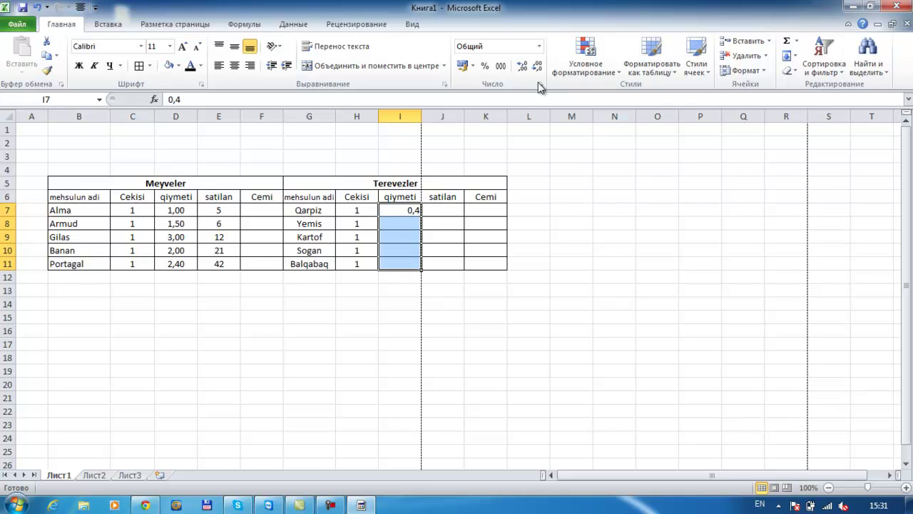
pyautogui.click(525, 66)
# Enter the remaining vegetable prices 0,65, 0,9, 1 and 0,7 in I8:I11
pyautogui.click(412, 223)
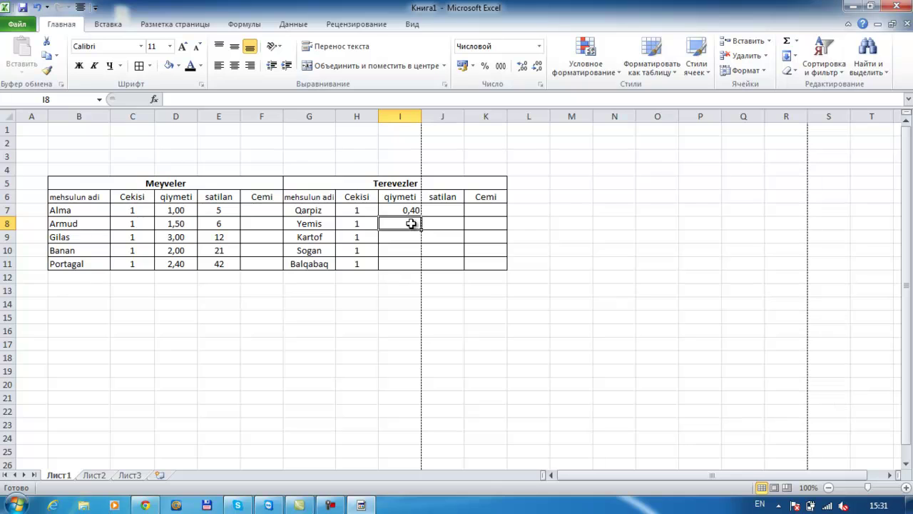
pyautogui.write(',45')
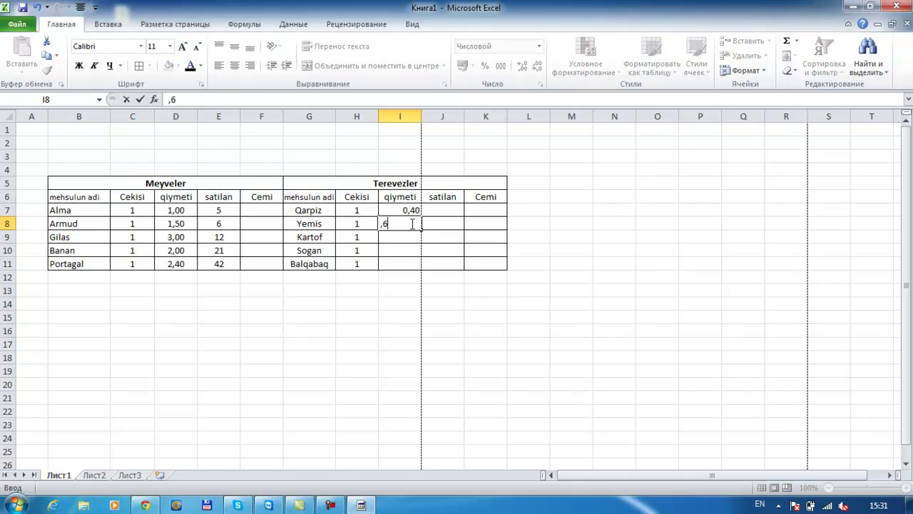
pyautogui.press('Return')
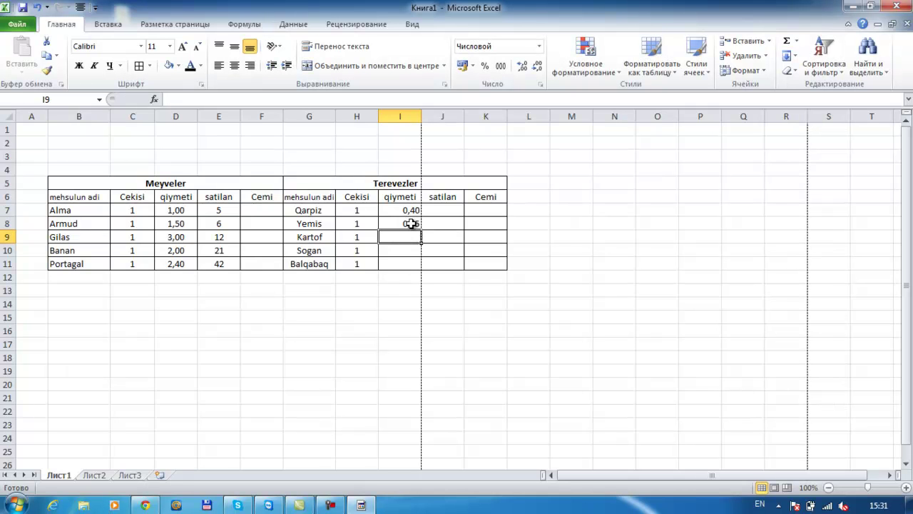
pyautogui.write(',9')
pyautogui.press('Return')
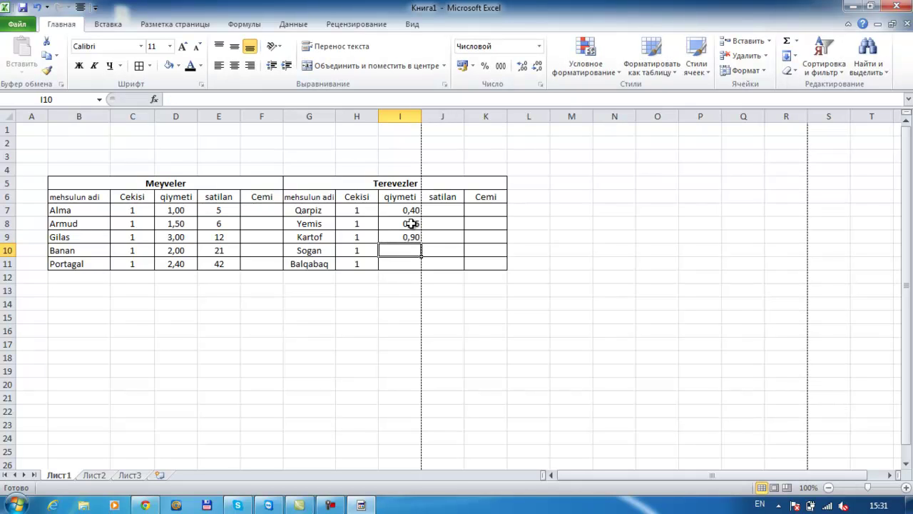
pyautogui.write('1')
pyautogui.press('Return')
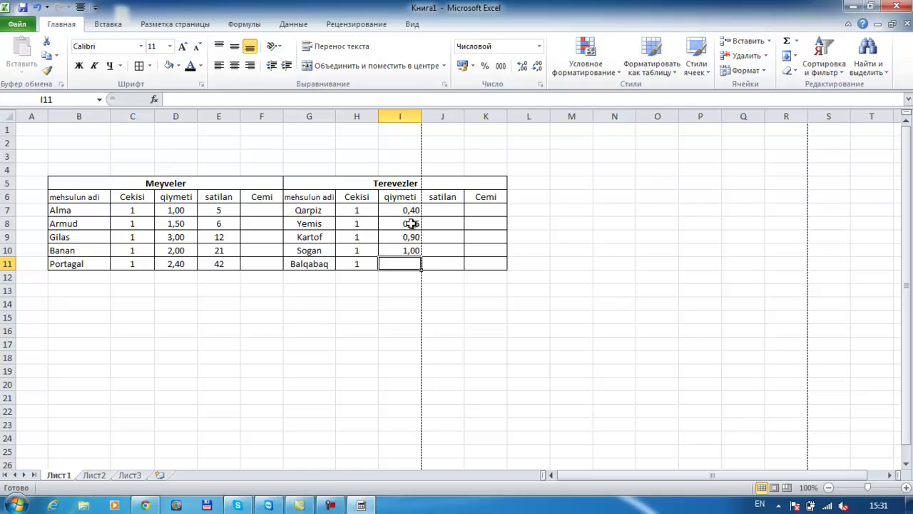
pyautogui.write('70')
pyautogui.press('BackSpace')
pyautogui.press('BackSpace')
pyautogui.write(',7')
pyautogui.press('Return')
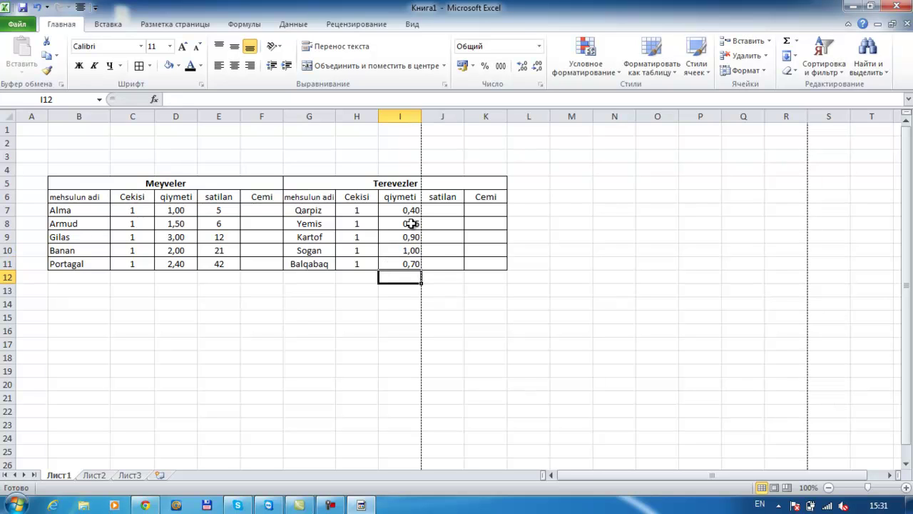
# Enter the vegetables' sold quantities 150, 61, 130, 100 and 20 in J7:J11
pyautogui.press('Up')
pyautogui.press('Up')
pyautogui.press('Up')
pyautogui.press('Up')
pyautogui.press('Right')
pyautogui.press('Up')
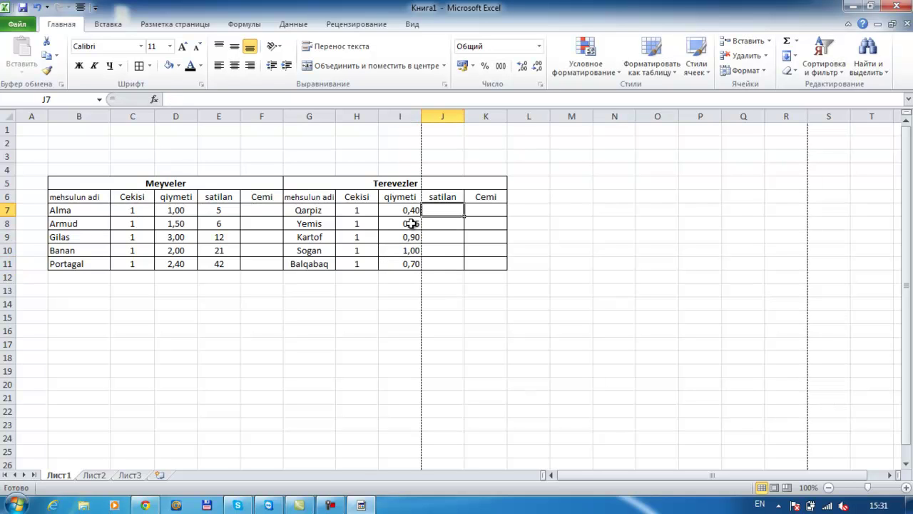
pyautogui.write('150')
pyautogui.press('Return')
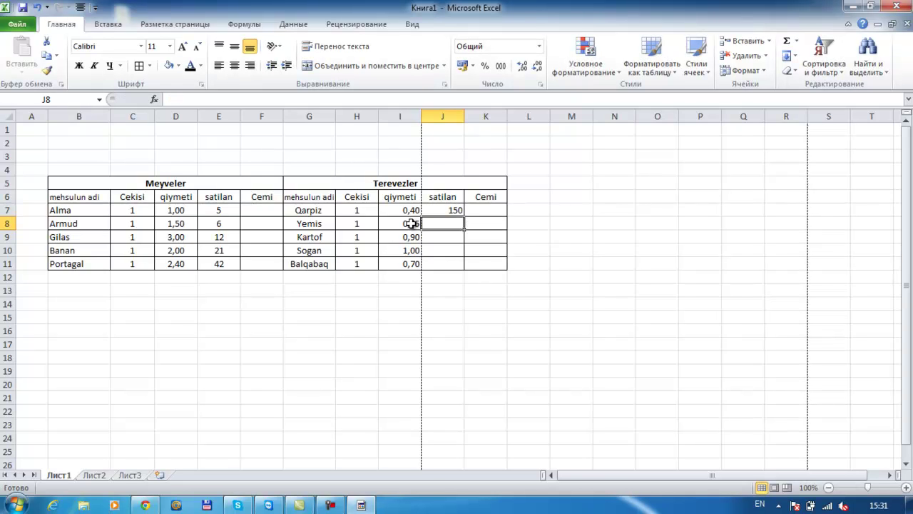
pyautogui.write('61')
pyautogui.press('Return')
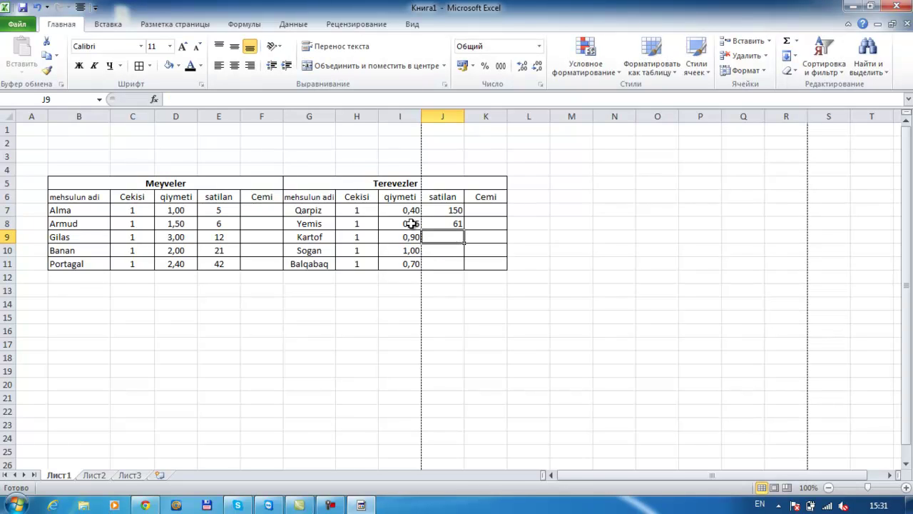
pyautogui.write('130')
pyautogui.press('Return')
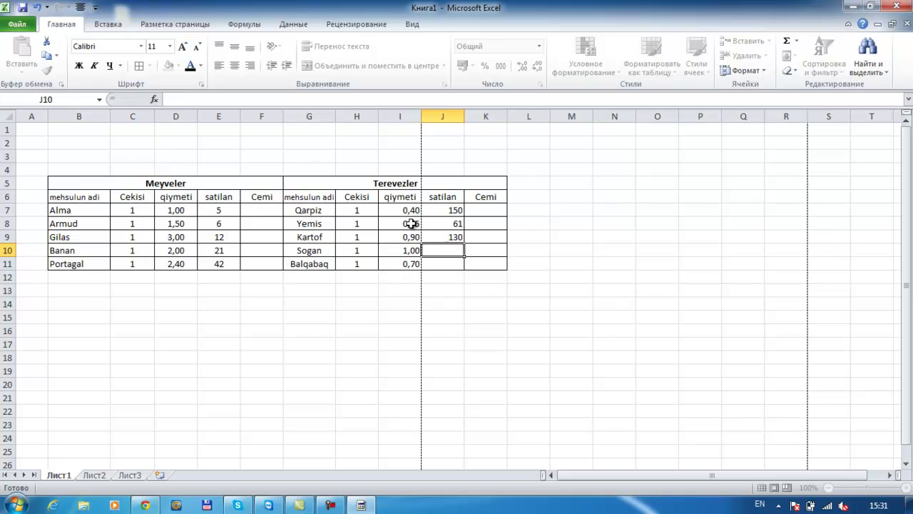
pyautogui.write('100')
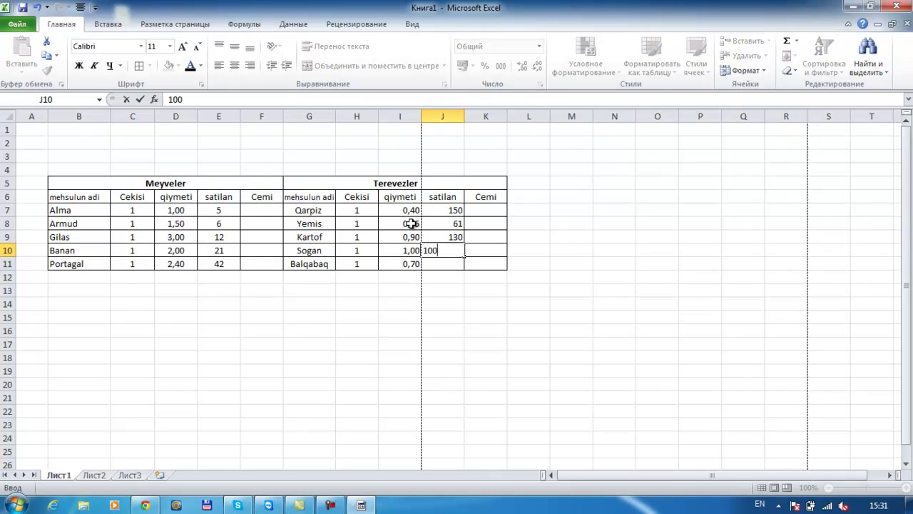
pyautogui.press('Return')
pyautogui.write('20')
pyautogui.press('Return')
pyautogui.press('Right')
pyautogui.press('Right')
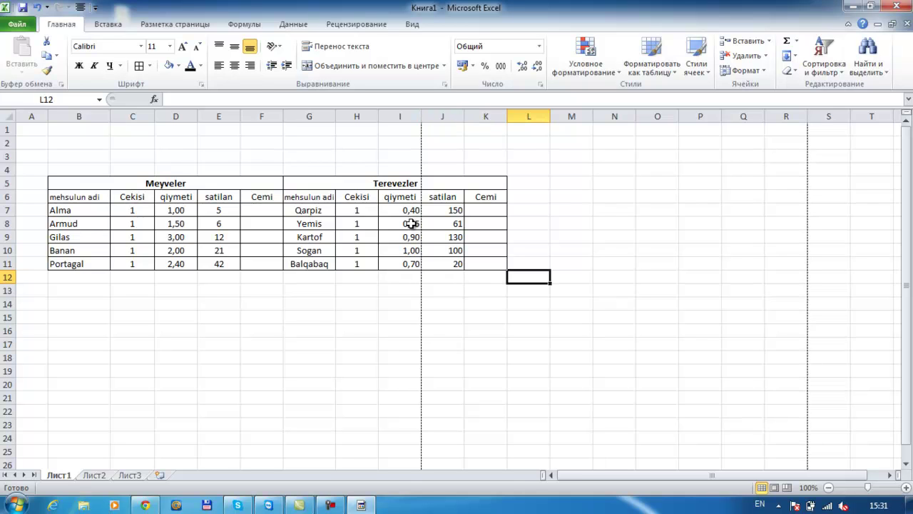
pyautogui.press('Right')
pyautogui.press('Right')
pyautogui.press('Down')
pyautogui.press('Left')
pyautogui.press('Up')
pyautogui.press('Up')
pyautogui.click(477, 224)
pyautogui.click(484, 211)
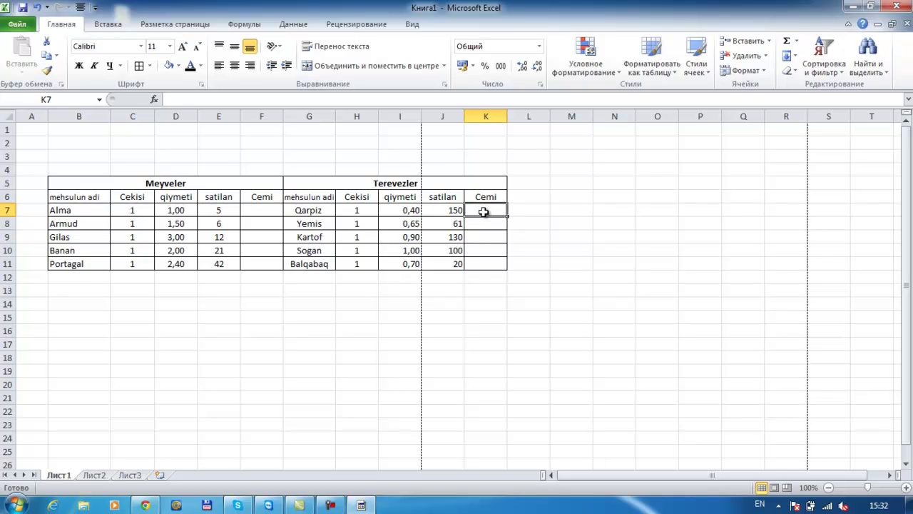
# Calculate the Alma total in F7 as price times sold quantity with the formula =D7*E7
pyautogui.click(265, 207)
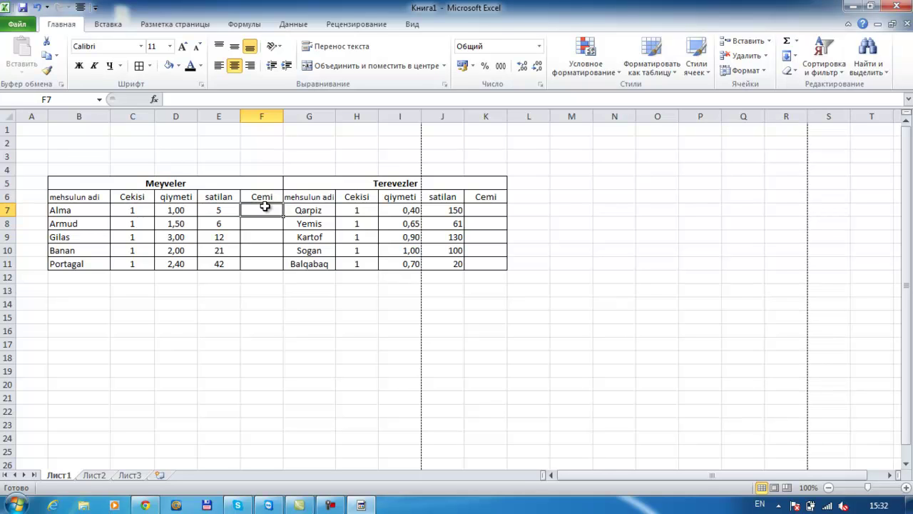
pyautogui.write('=')
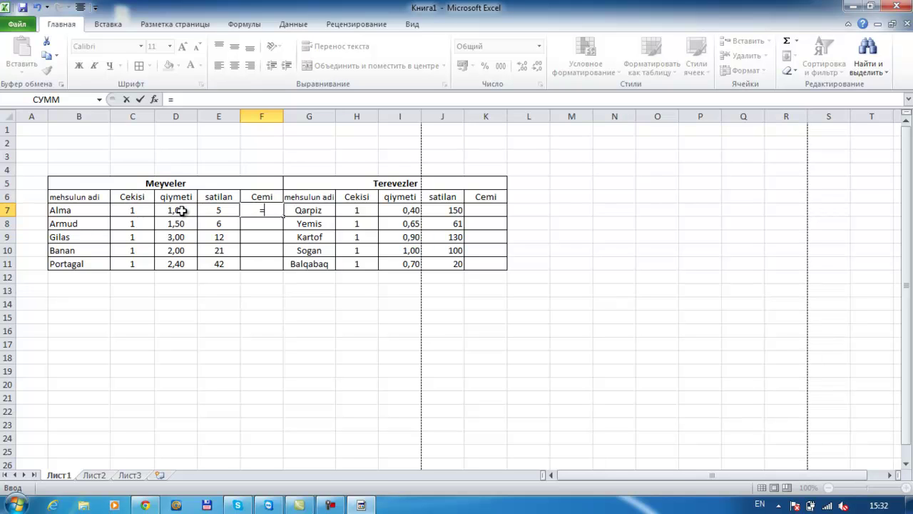
pyautogui.click(182, 211)
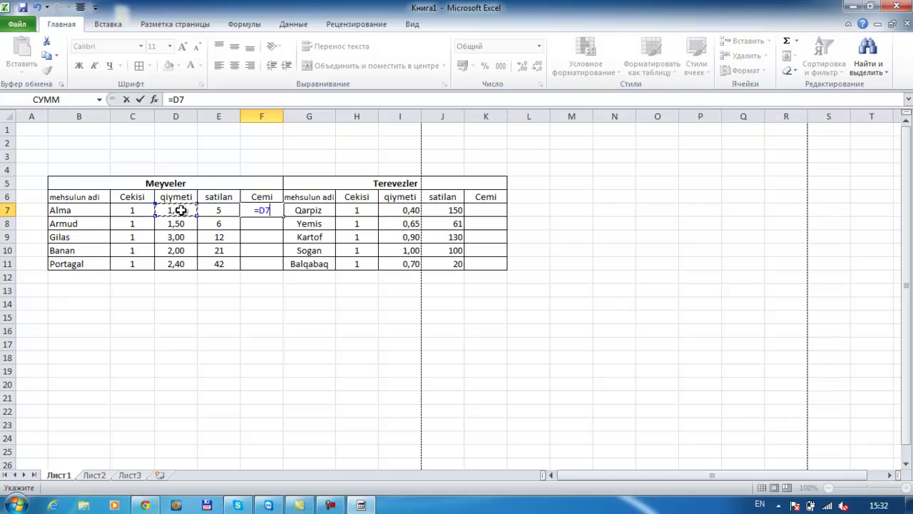
pyautogui.write('*')
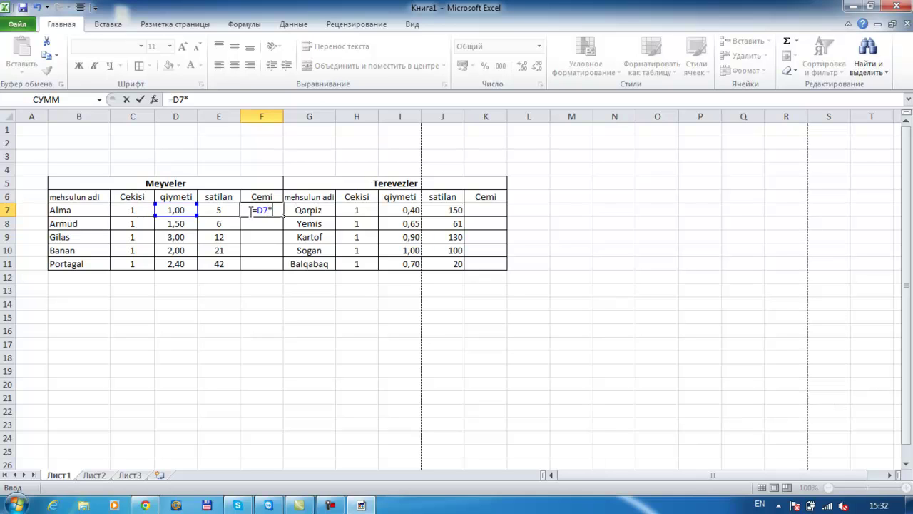
pyautogui.click(219, 211)
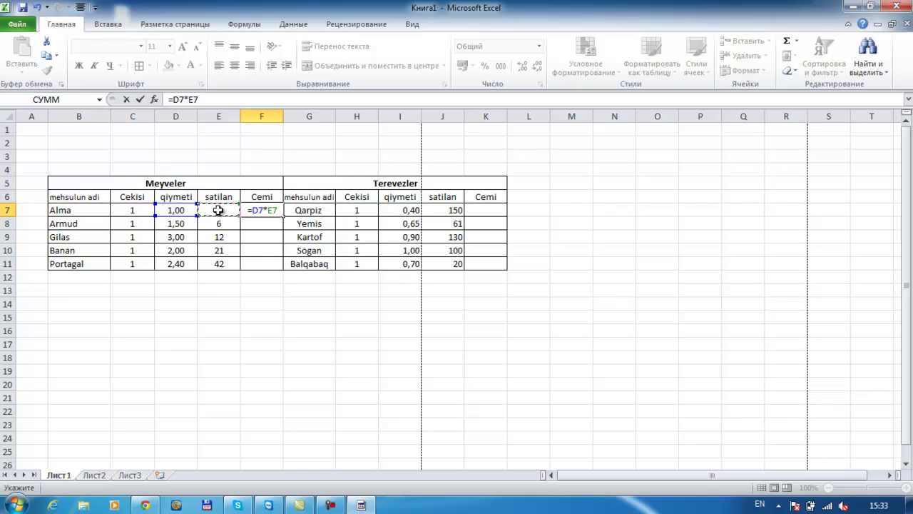
pyautogui.press('Return')
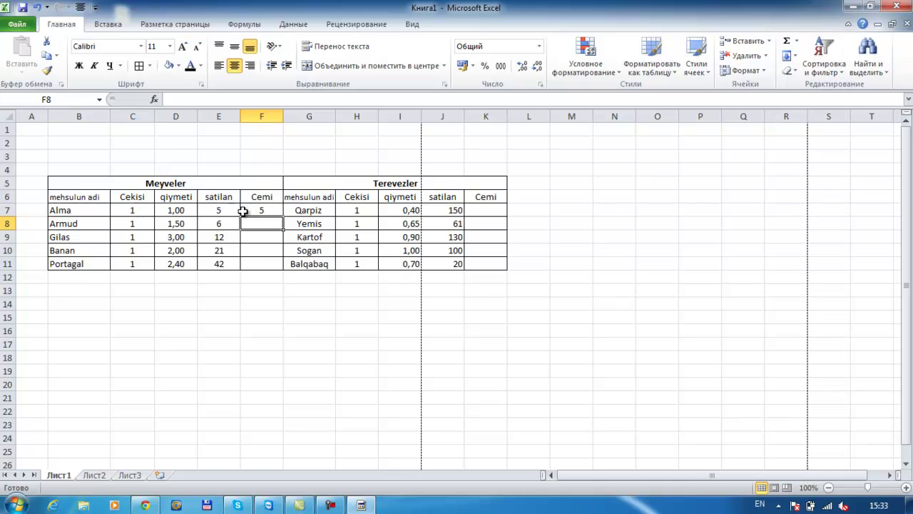
# Format the fruit total cells F7:F11 to show two decimal places
pyautogui.moveTo(265, 211); pyautogui.dragTo(262, 261)
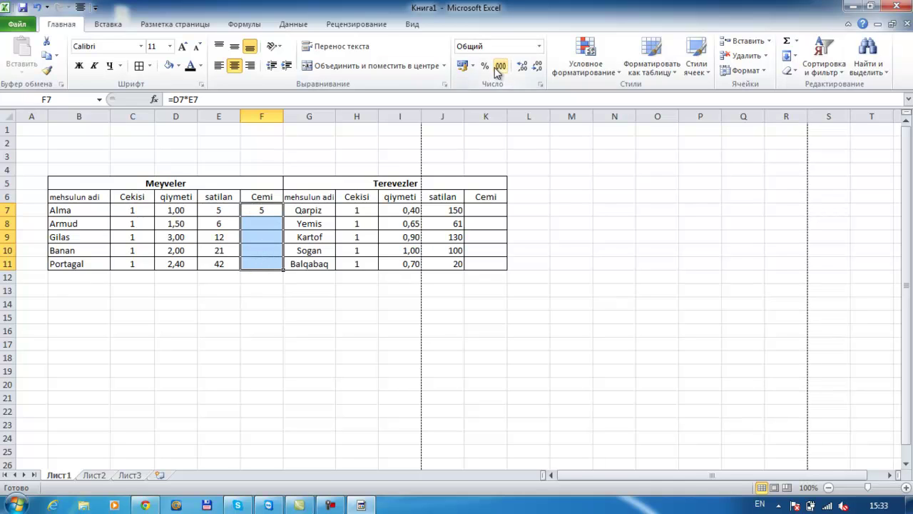
pyautogui.click(523, 66)
pyautogui.click(523, 66)
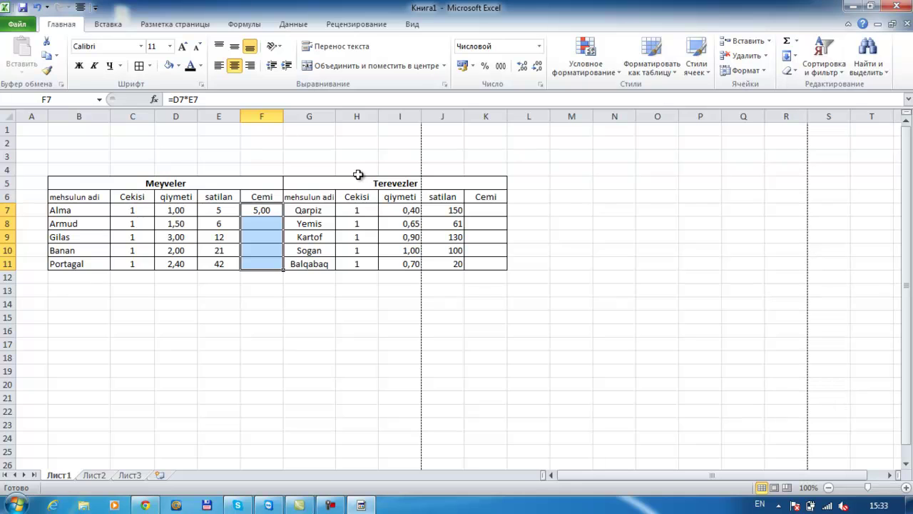
pyautogui.click(269, 210)
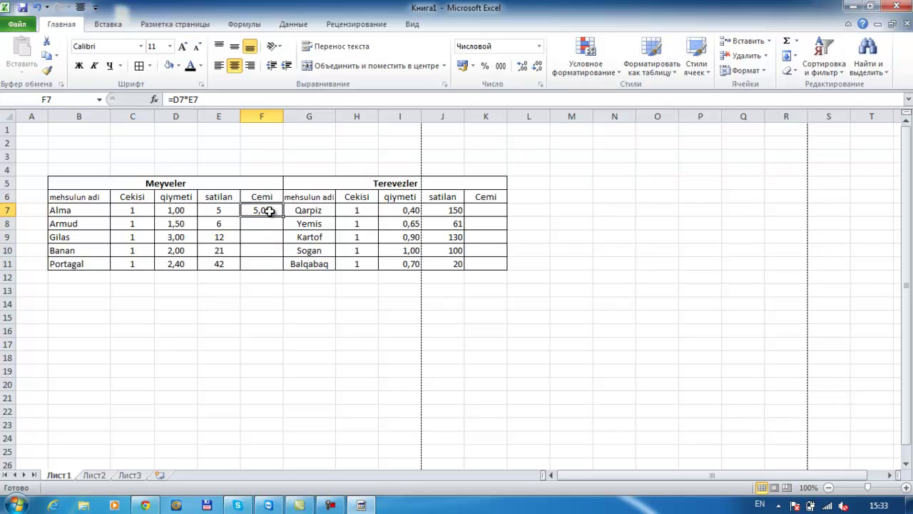
# Calculate the Armud total in F8 with the formula =D8*E8
pyautogui.click(268, 226)
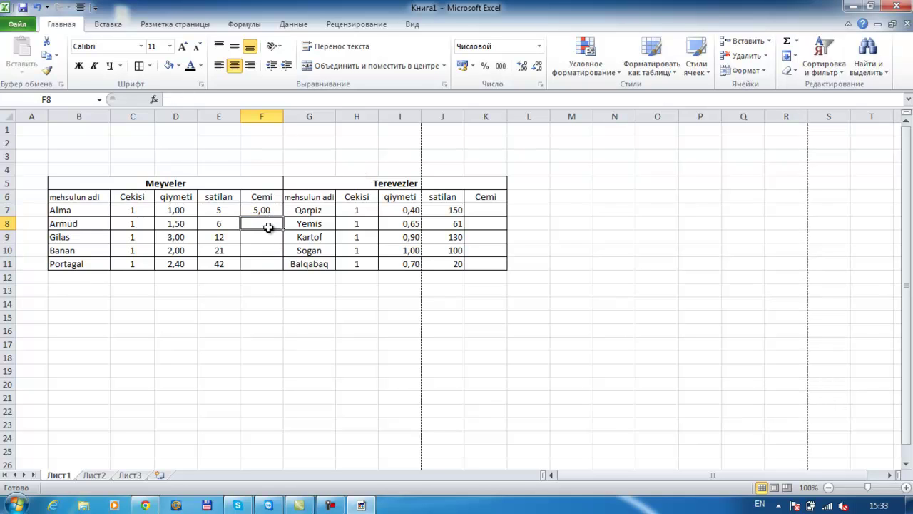
pyautogui.write('=')
pyautogui.click(184, 226)
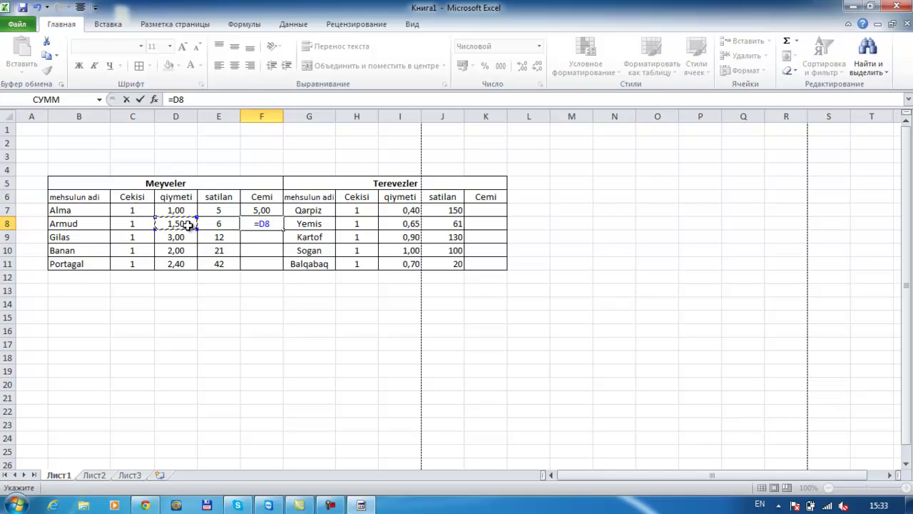
pyautogui.write('*')
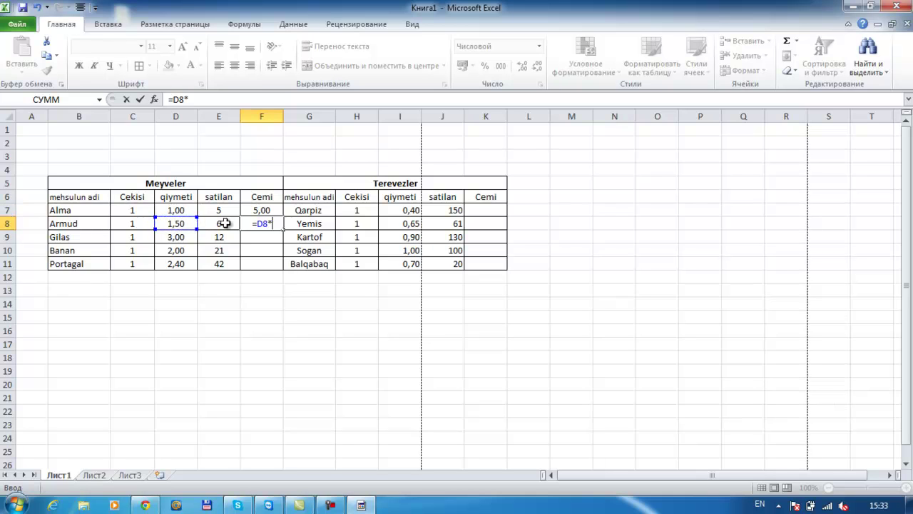
pyautogui.click(222, 224)
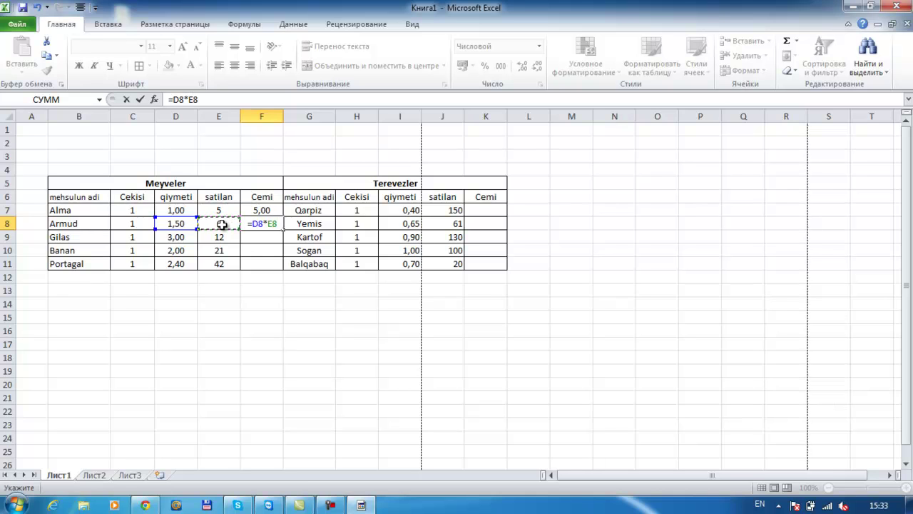
pyautogui.press('Return')
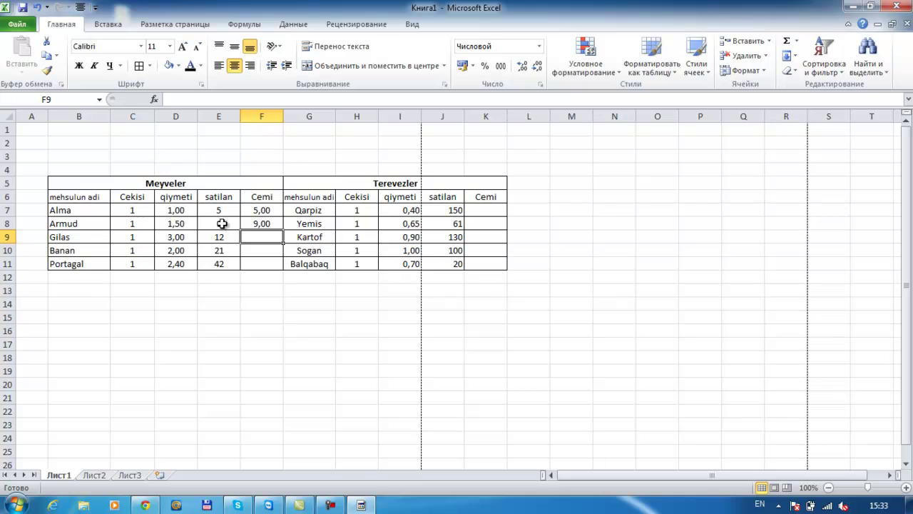
# Fill the Armud total formula from F8 down to F11, and repeat the fill from F9 down to F11
pyautogui.click(263, 223)
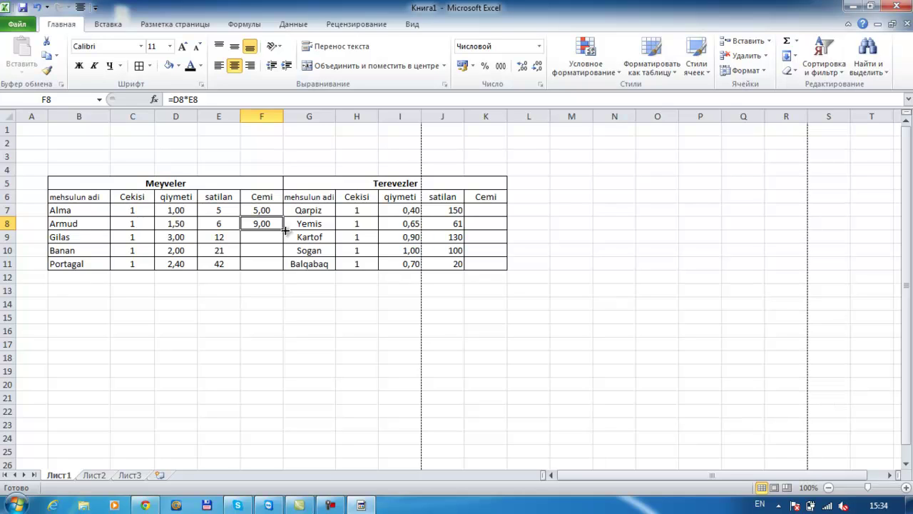
pyautogui.moveTo(285, 230); pyautogui.dragTo(283, 270)
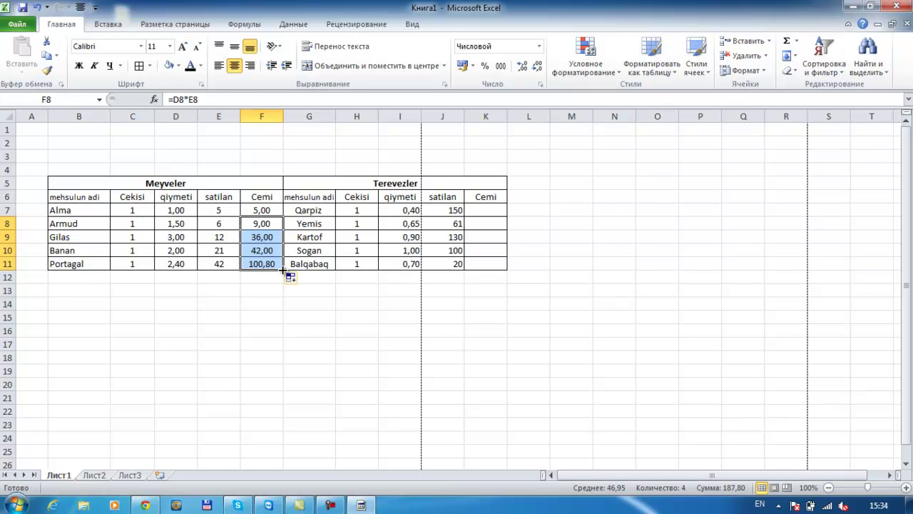
pyautogui.click(264, 236)
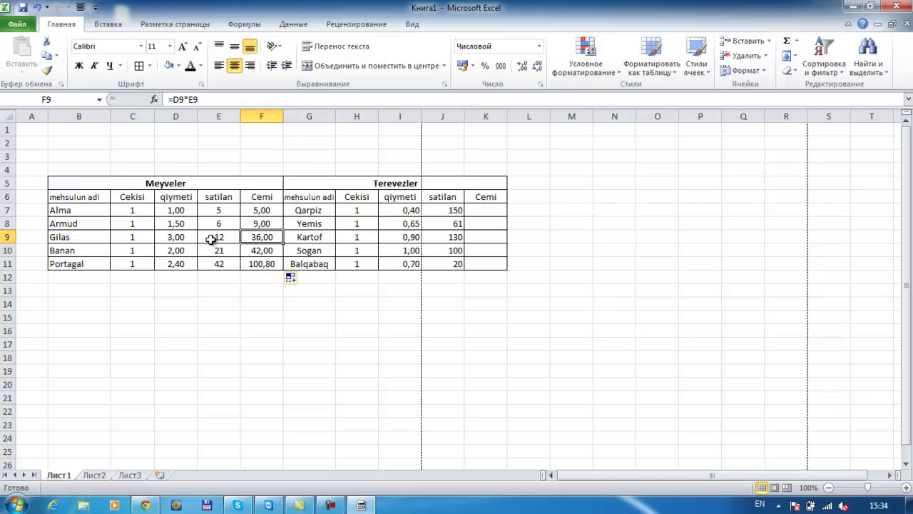
pyautogui.click(262, 251)
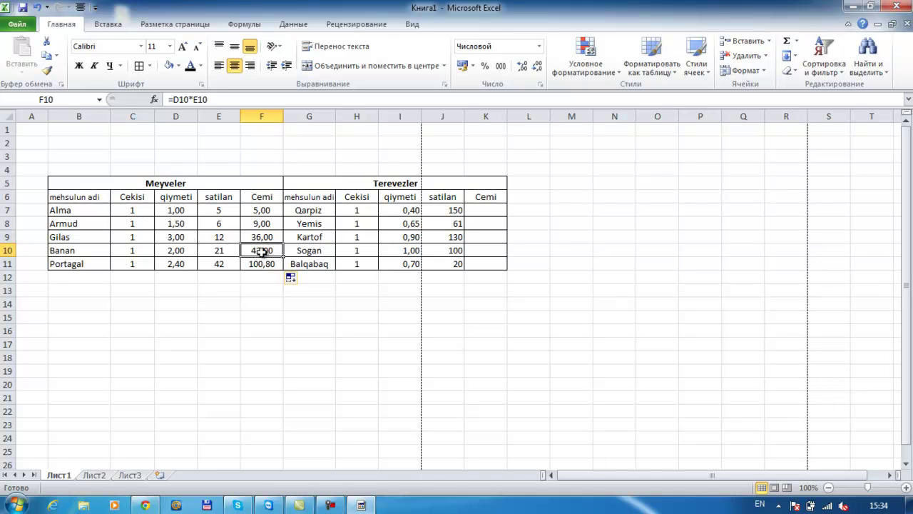
pyautogui.click(262, 236)
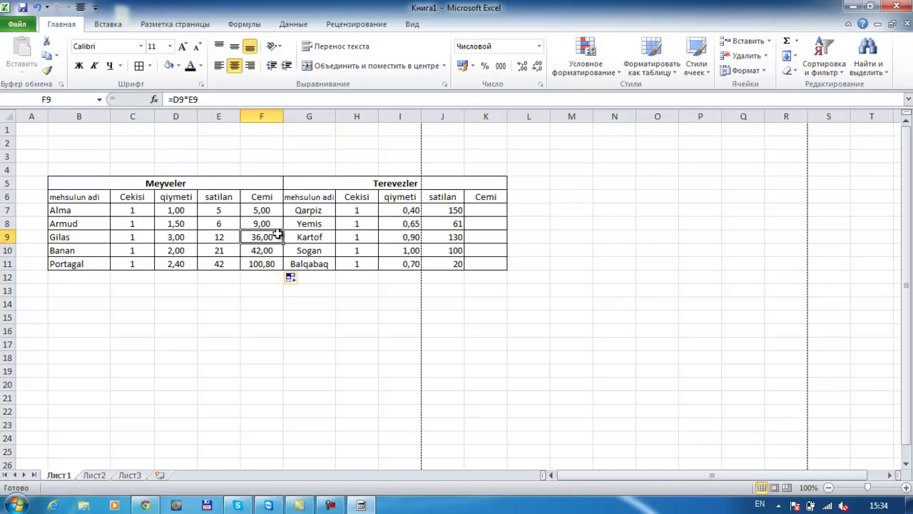
pyautogui.moveTo(284, 243); pyautogui.dragTo(285, 269)
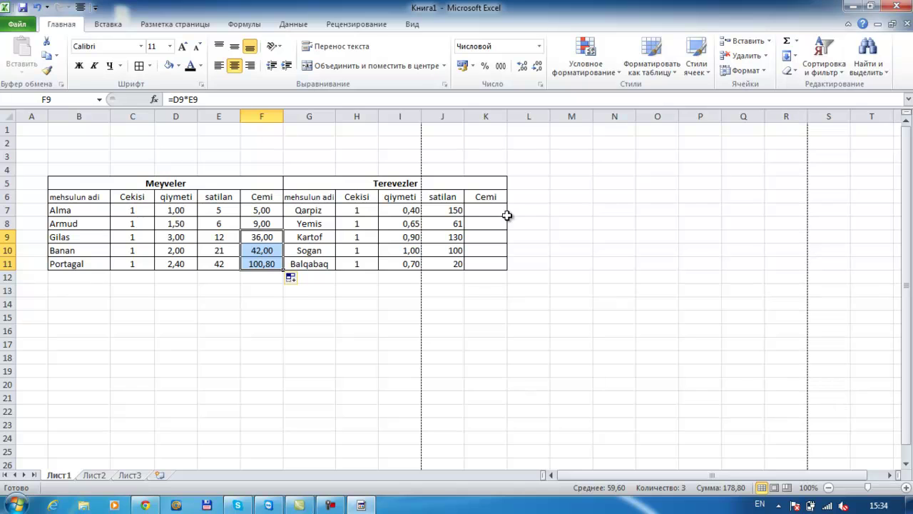
# Calculate the Qarpiz total in K7 as price times sold quantity with the formula =I7*J7
pyautogui.click(493, 209)
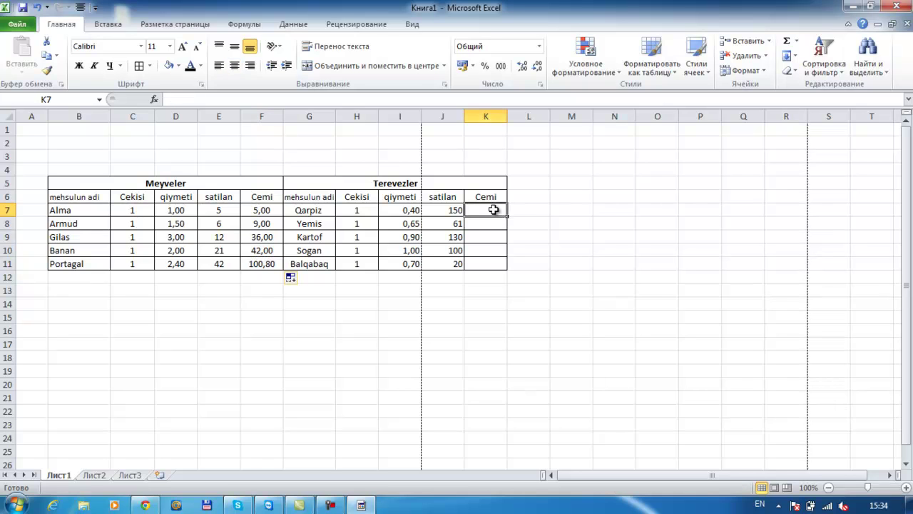
pyautogui.write('=')
pyautogui.press('Left')
pyautogui.press('Left')
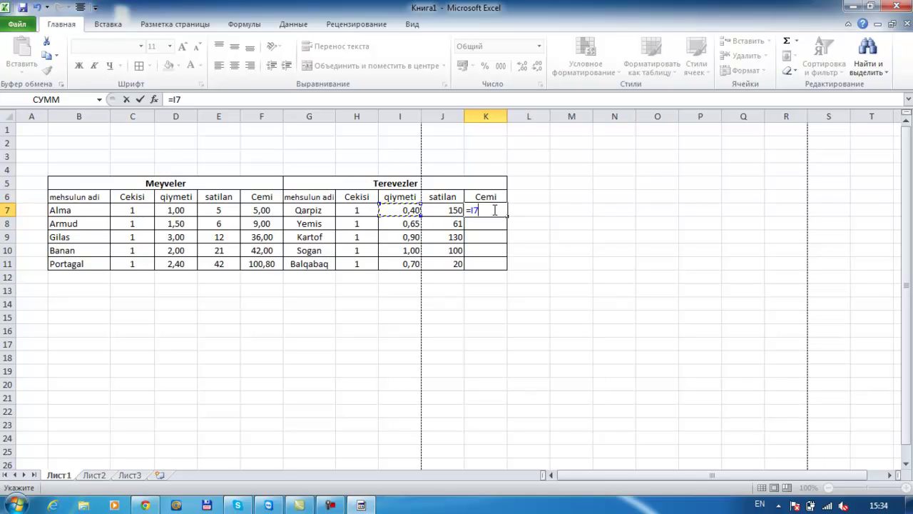
pyautogui.write('*')
pyautogui.press('Right')
pyautogui.press('Left')
pyautogui.press('Left')
pyautogui.press('Return')
# Fill the Qarpiz total formula from K7 down to K11 and check the copied formulas in K8 to K11
pyautogui.click(496, 209)
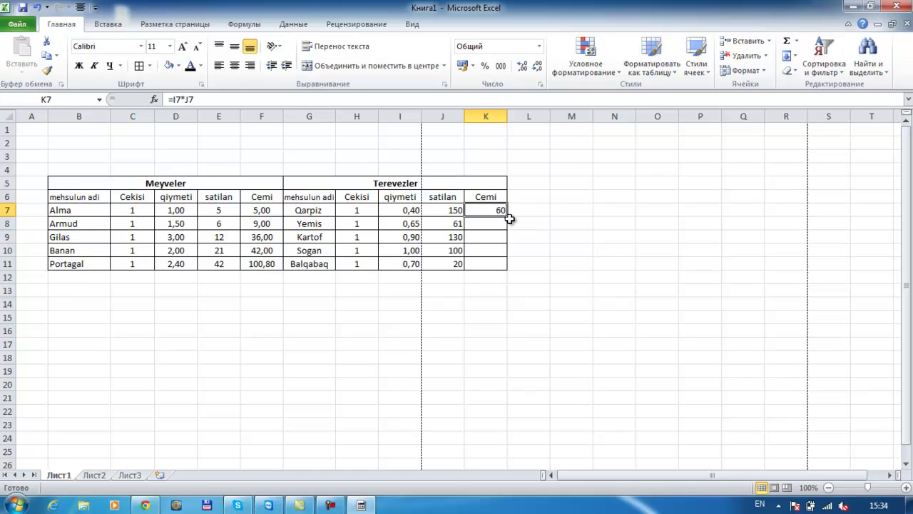
pyautogui.moveTo(508, 219); pyautogui.dragTo(503, 266)
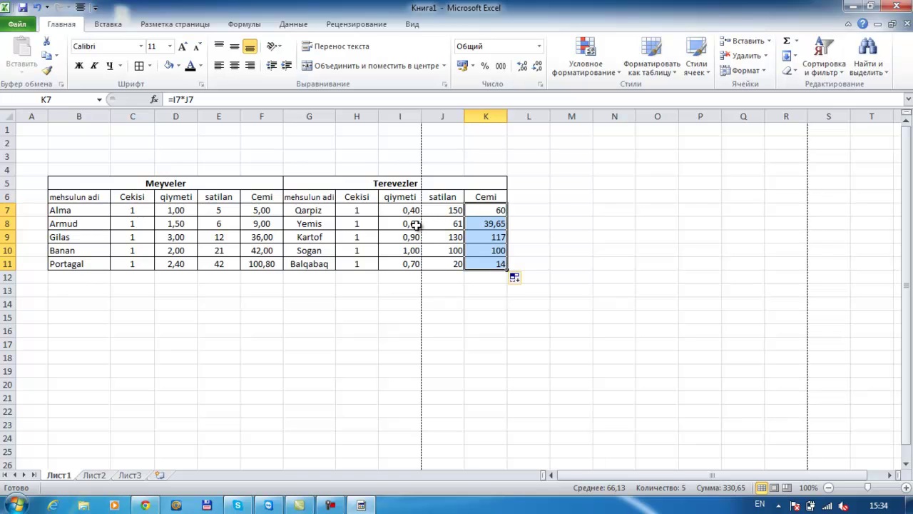
pyautogui.click(482, 224)
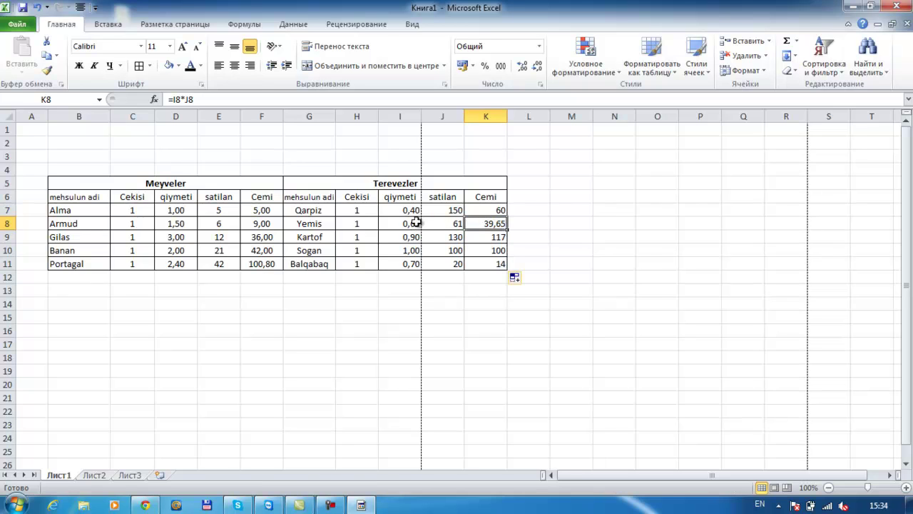
pyautogui.click(499, 239)
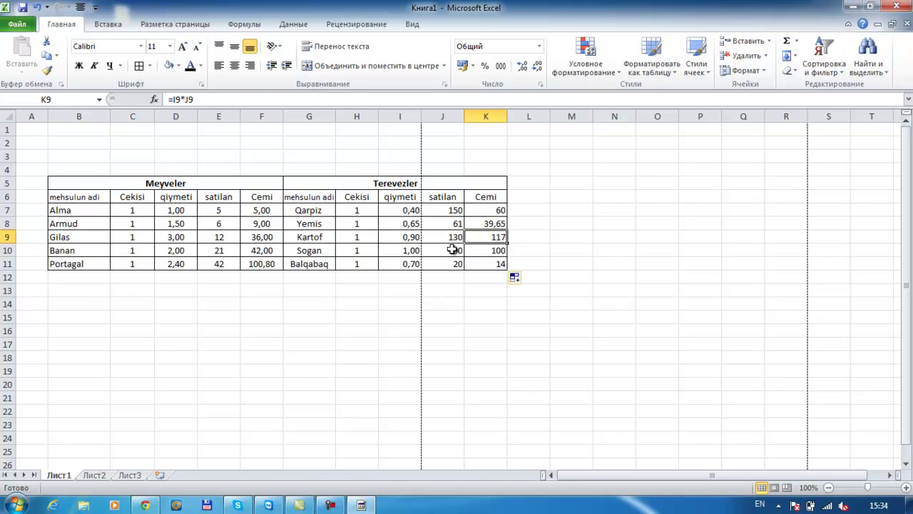
pyautogui.click(490, 252)
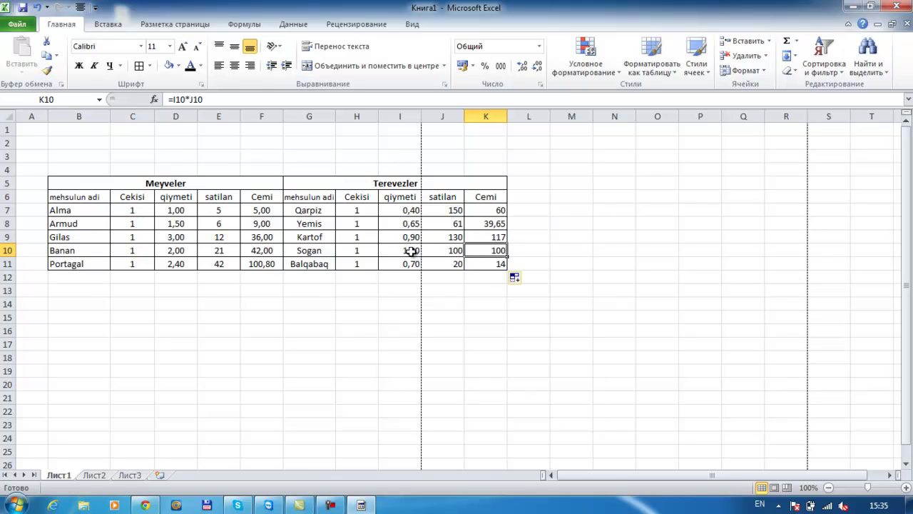
pyautogui.click(496, 266)
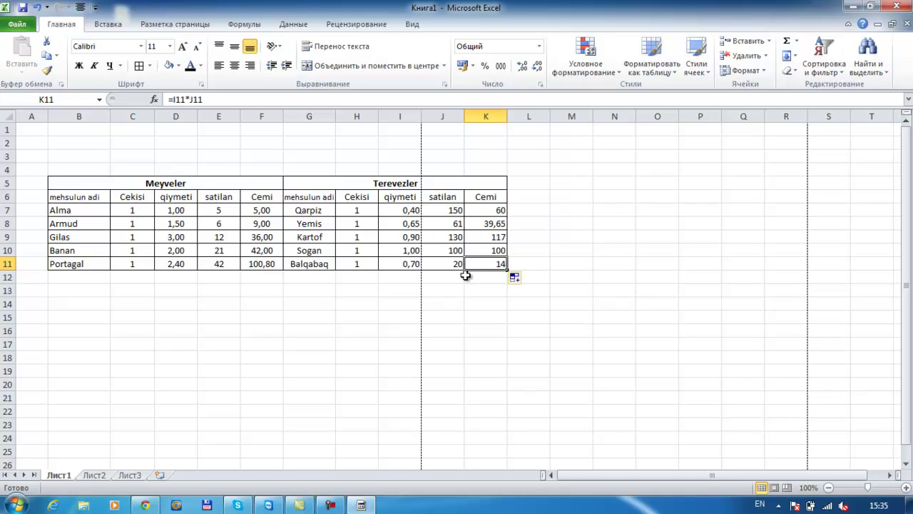
# Add up the fruit totals F7:F11 in F12 with the AutoSum function
pyautogui.click(260, 281)
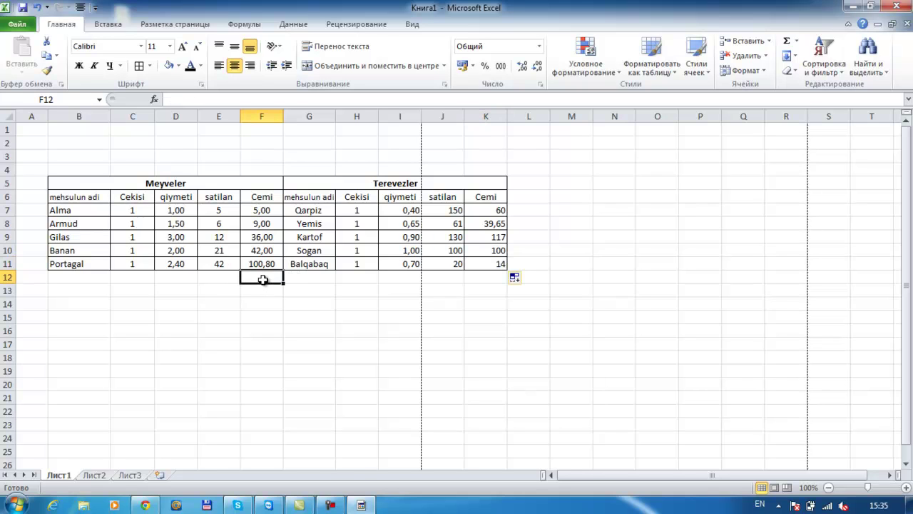
pyautogui.click(787, 43)
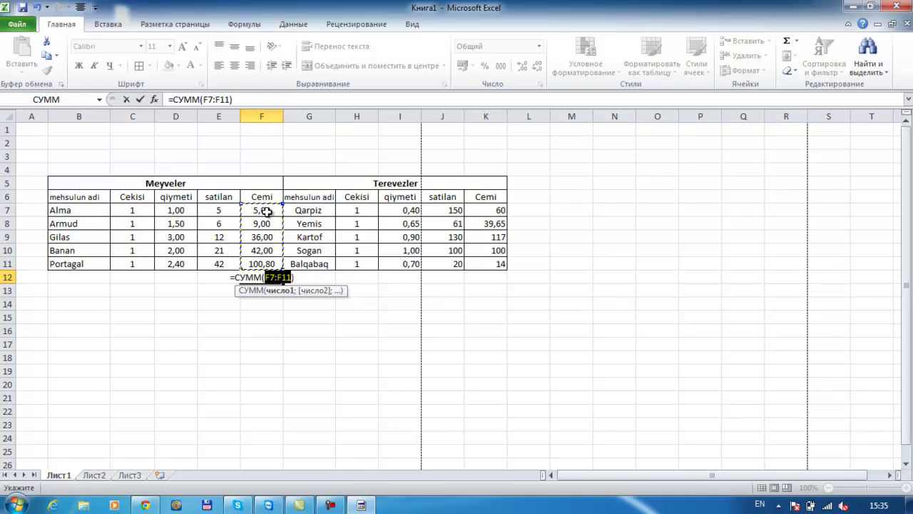
pyautogui.moveTo(264, 214); pyautogui.dragTo(264, 262)
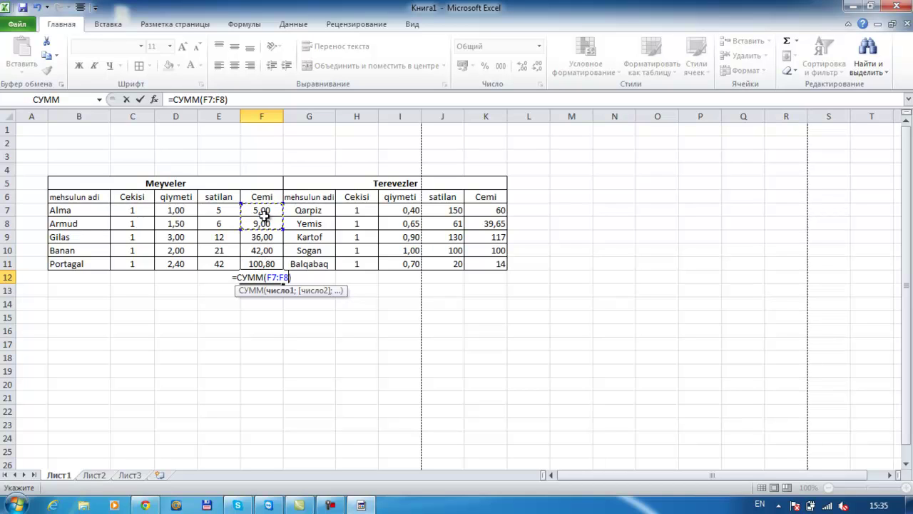
pyautogui.press('Return')
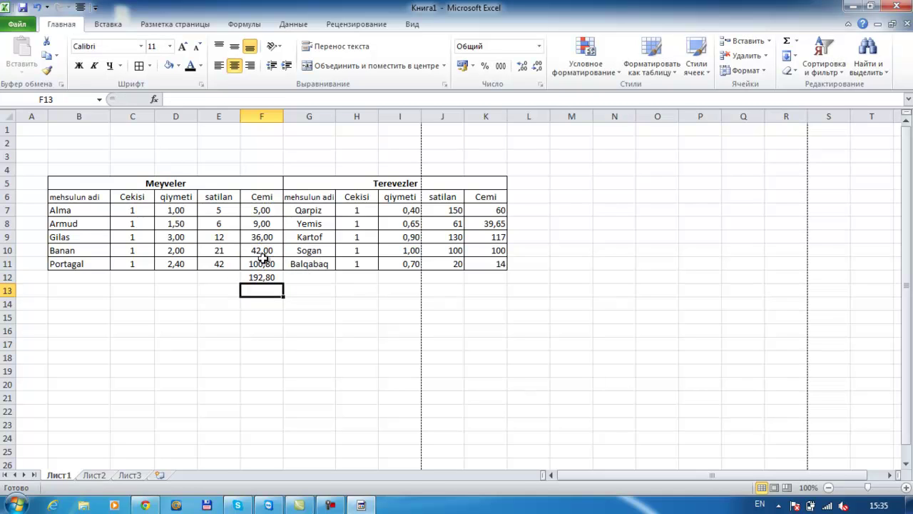
pyautogui.click(268, 278)
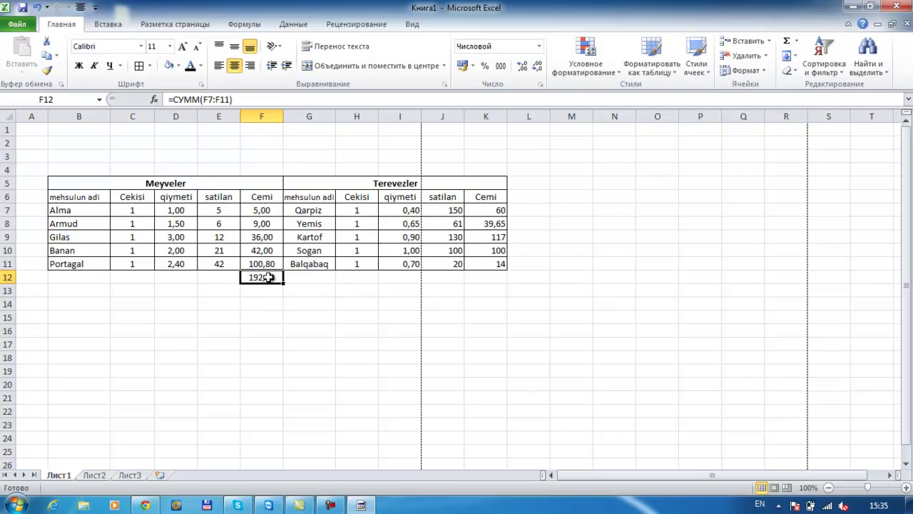
# Add up the vegetable totals K7:K11 in K12 with the AutoSum function
pyautogui.click(494, 281)
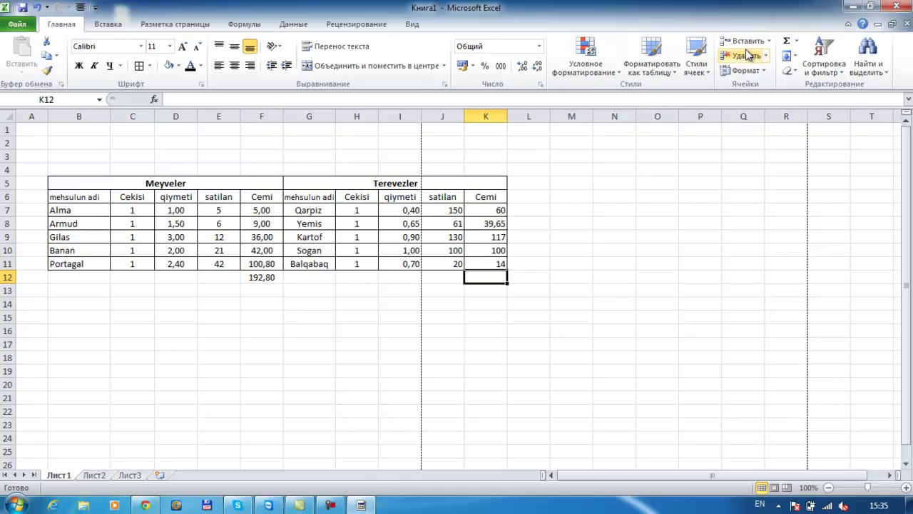
pyautogui.click(787, 40)
pyautogui.click(489, 211)
pyautogui.moveTo(488, 210); pyautogui.dragTo(483, 263)
pyautogui.press('Return')
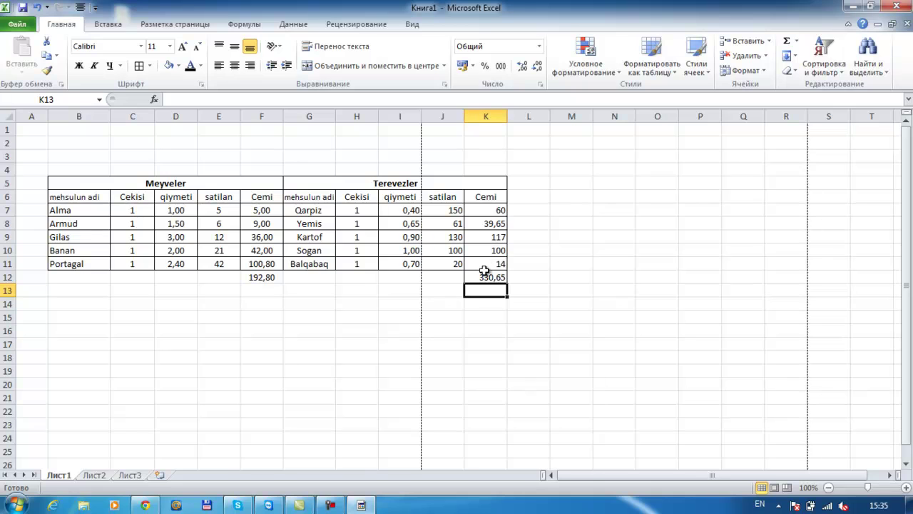